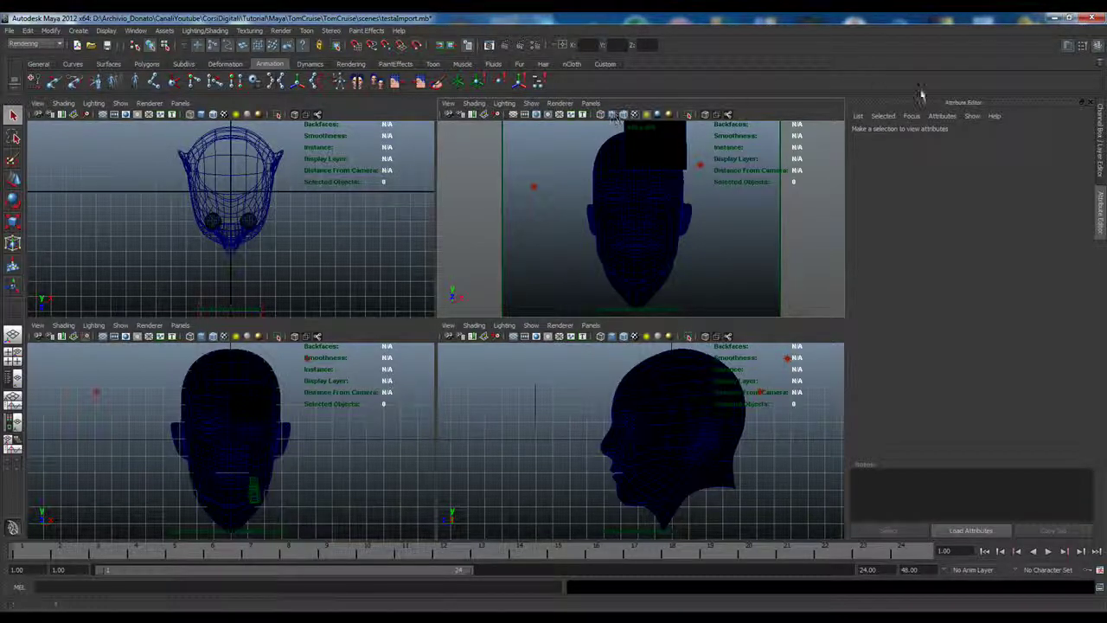
# Show the Layer Editor's Color_Layer, Depth_Layer, Occlusion_Layer and masterLayer render layers
pyautogui.click(1100, 130)
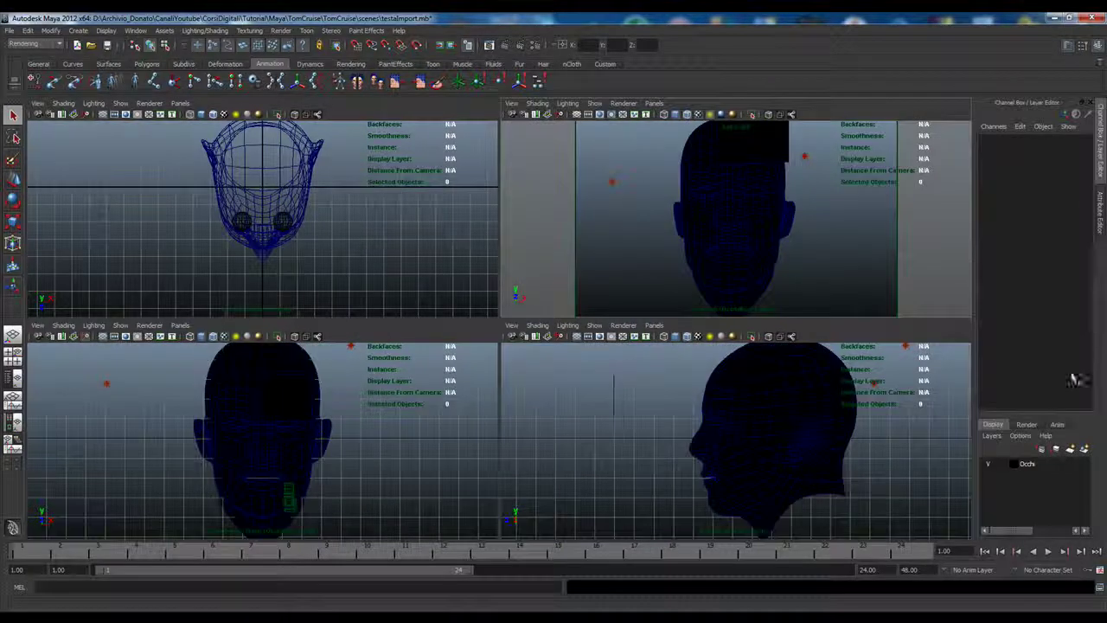
pyautogui.click(1026, 424)
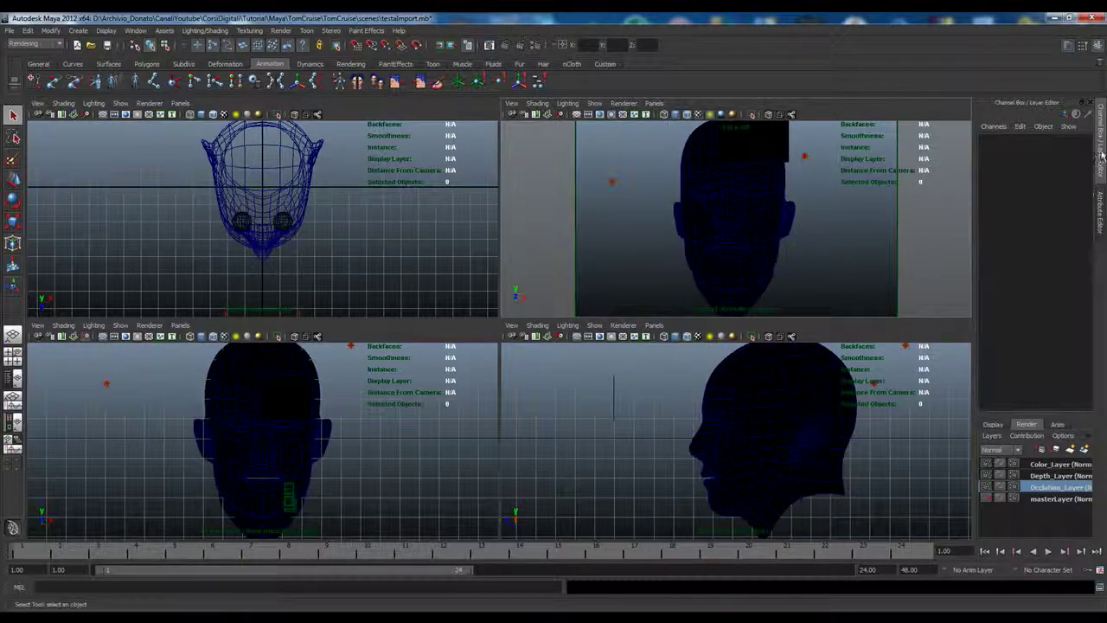
pyautogui.click(1100, 220)
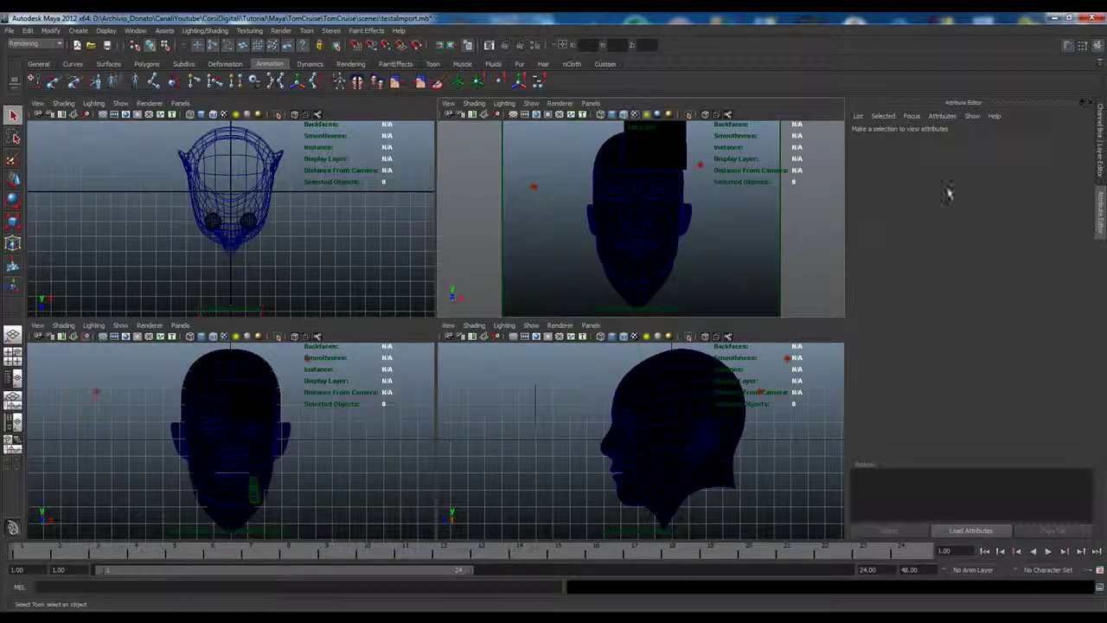
pyautogui.click(1100, 164)
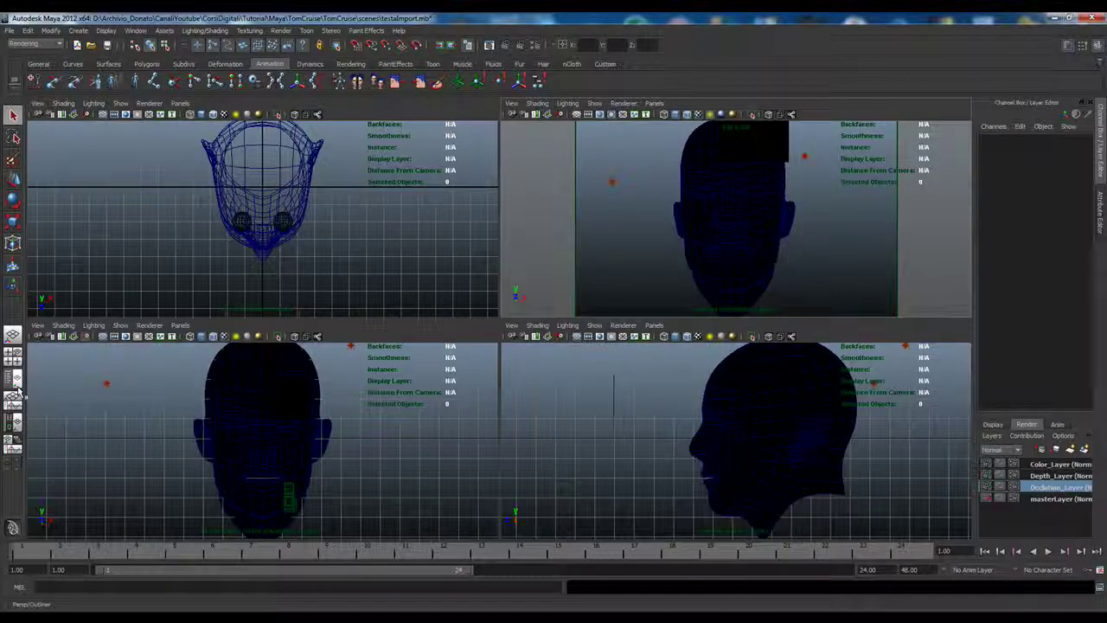
# Switch to the Hypershade/Persp layout and select the mib_amb_occlusion1 texture
pyautogui.click(11, 423)
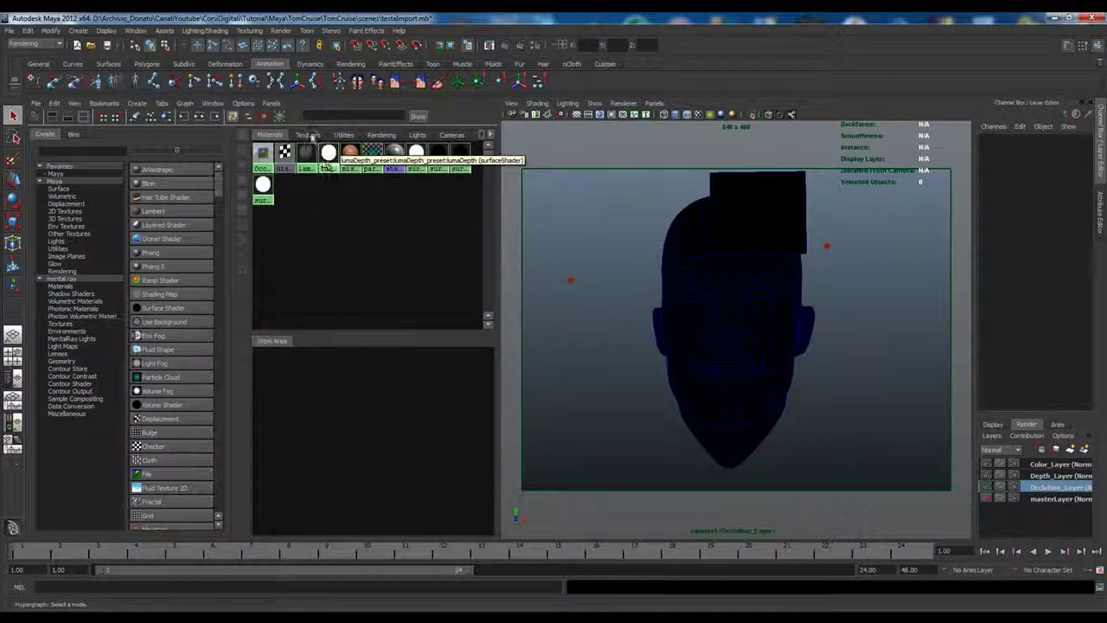
pyautogui.click(308, 135)
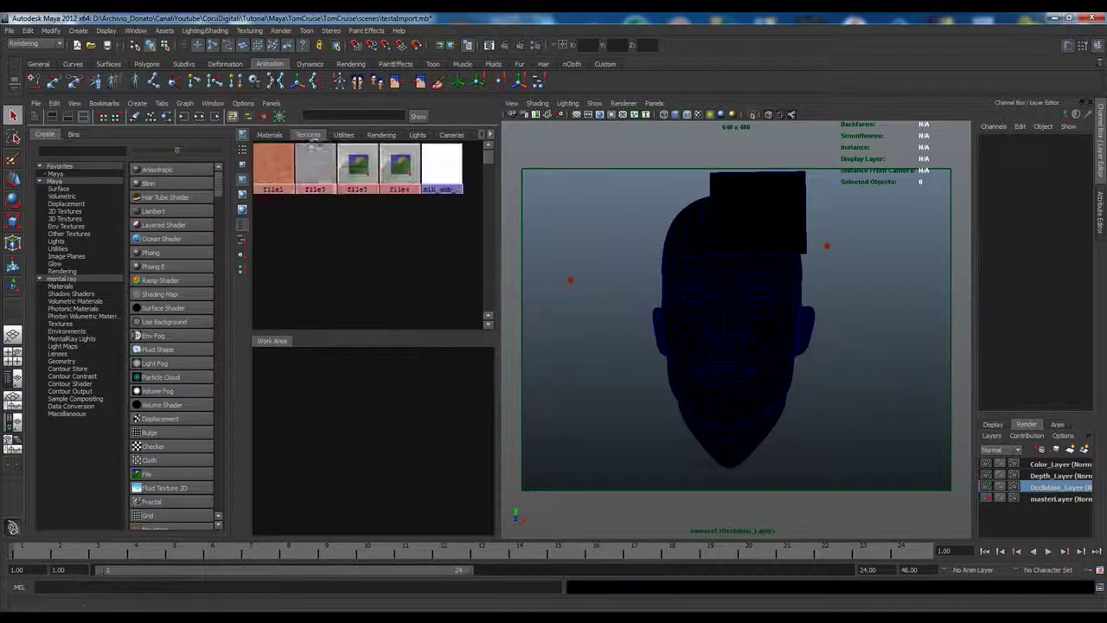
pyautogui.click(438, 166)
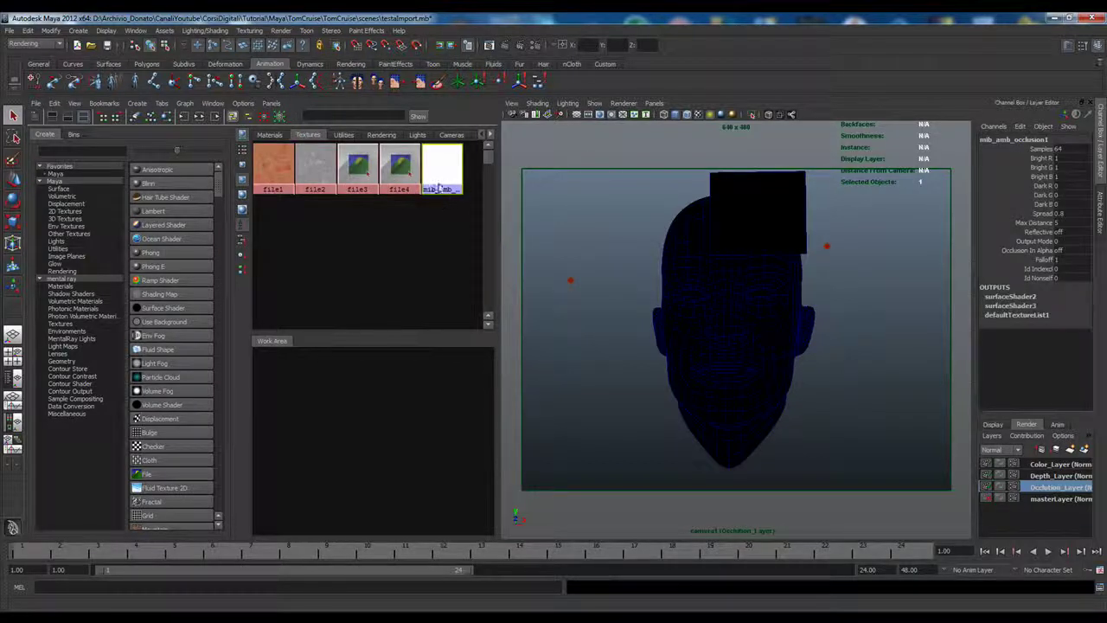
pyautogui.doubleClick(442, 189)
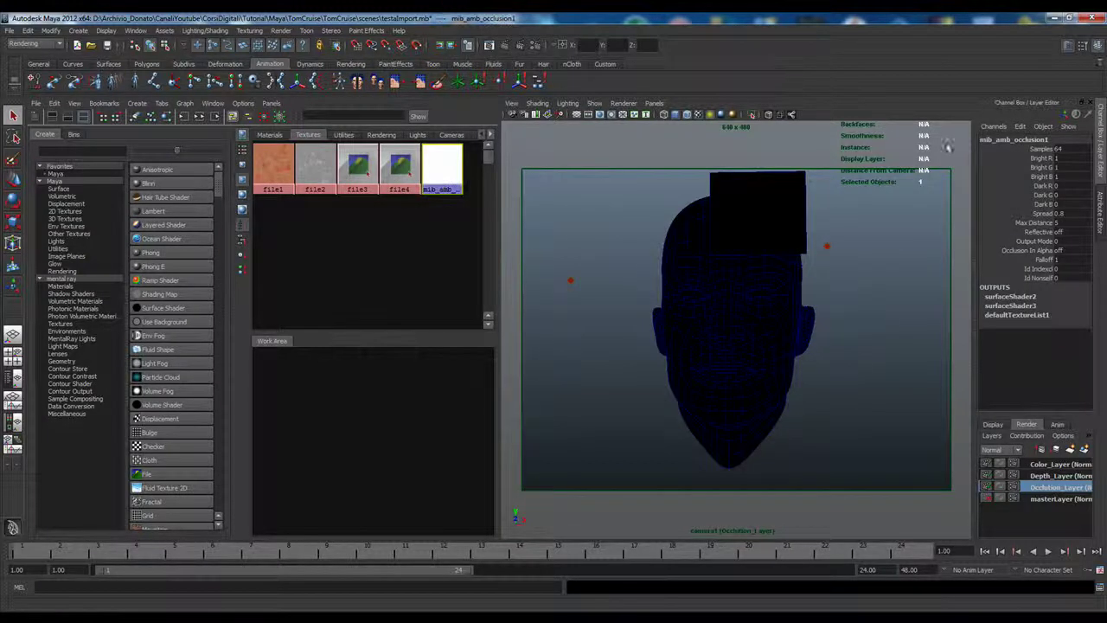
# Set mib_amb_occlusion1 Samples to 64 and bring up the Occlusion layer's Render Settings
pyautogui.click(1101, 214)
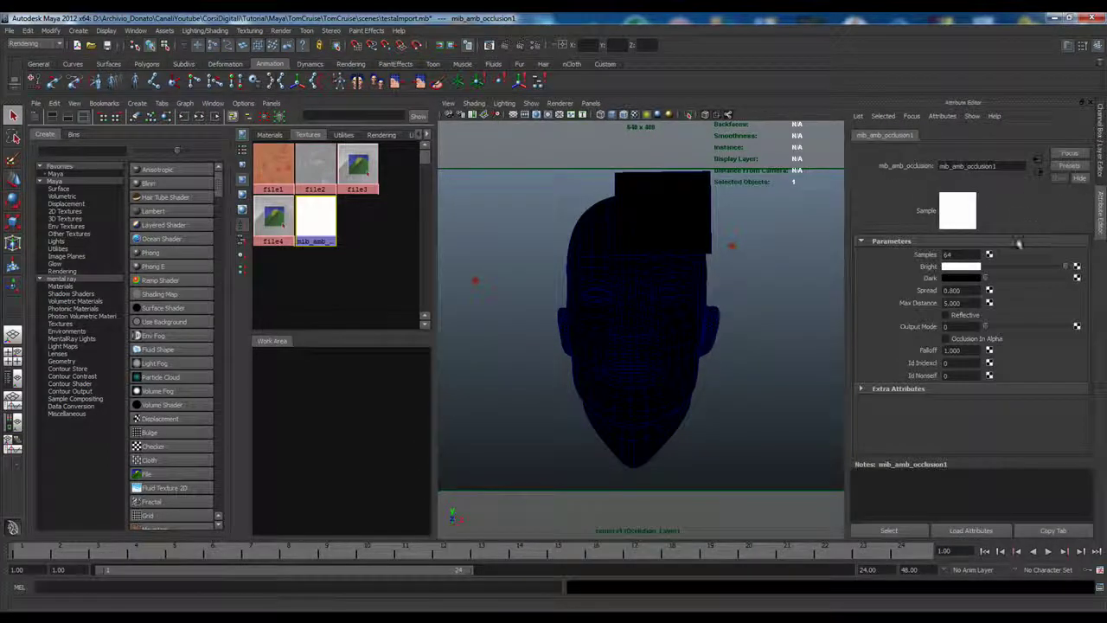
pyautogui.doubleClick(948, 255)
pyautogui.write('64')
pyautogui.press('Return')
pyautogui.click(1101, 146)
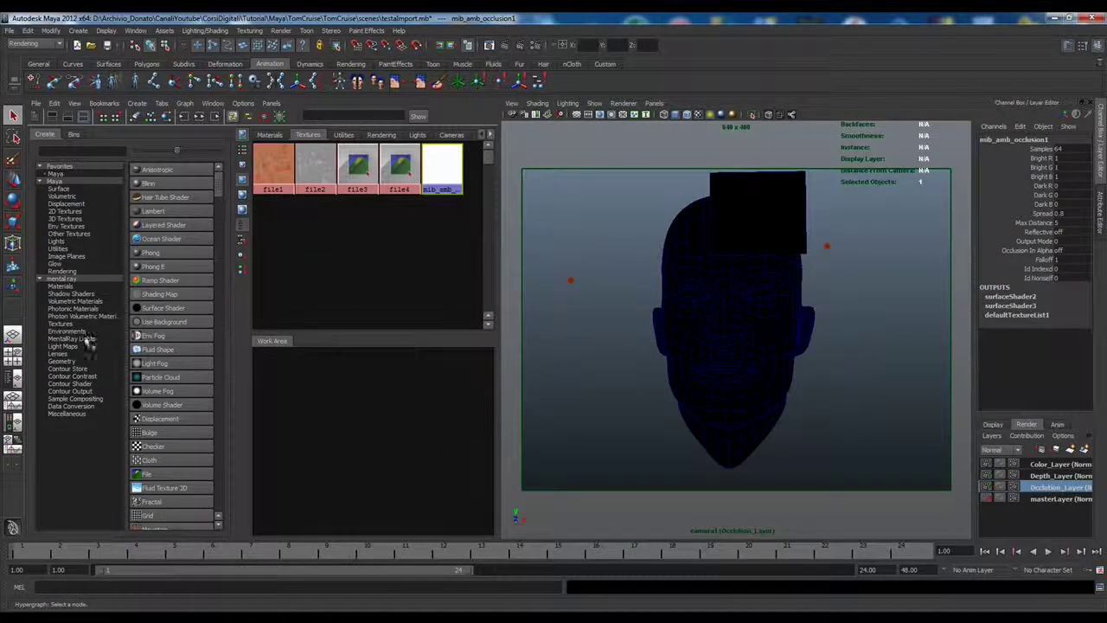
pyautogui.click(541, 45)
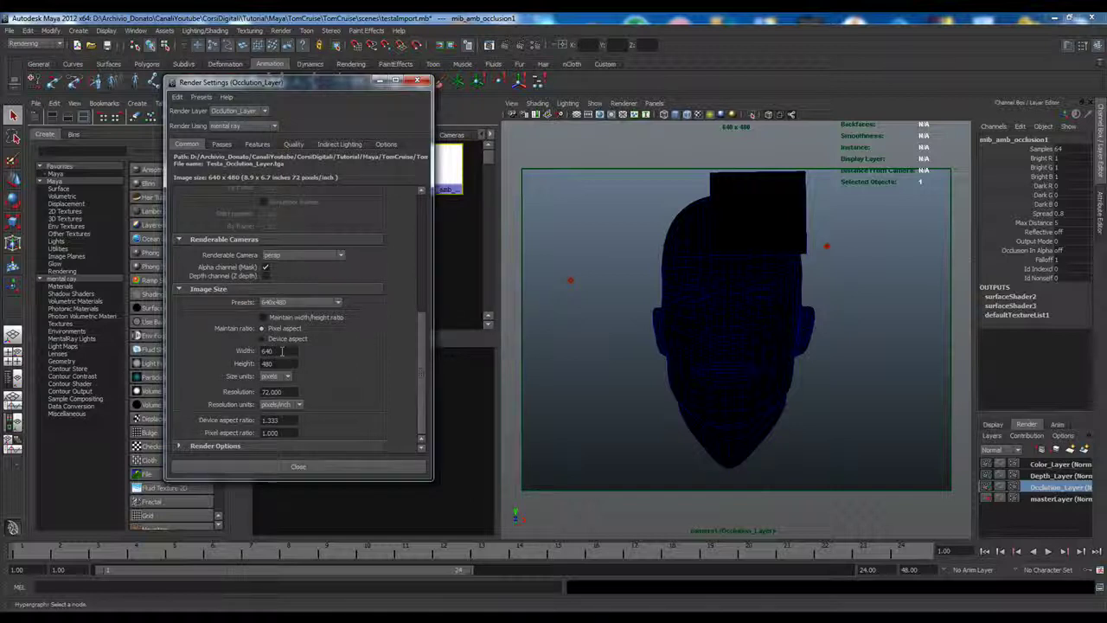
# Set the render image size to width 720 and height 1280
pyautogui.doubleClick(281, 350)
pyautogui.doubleClick(280, 363)
pyautogui.write('1280')
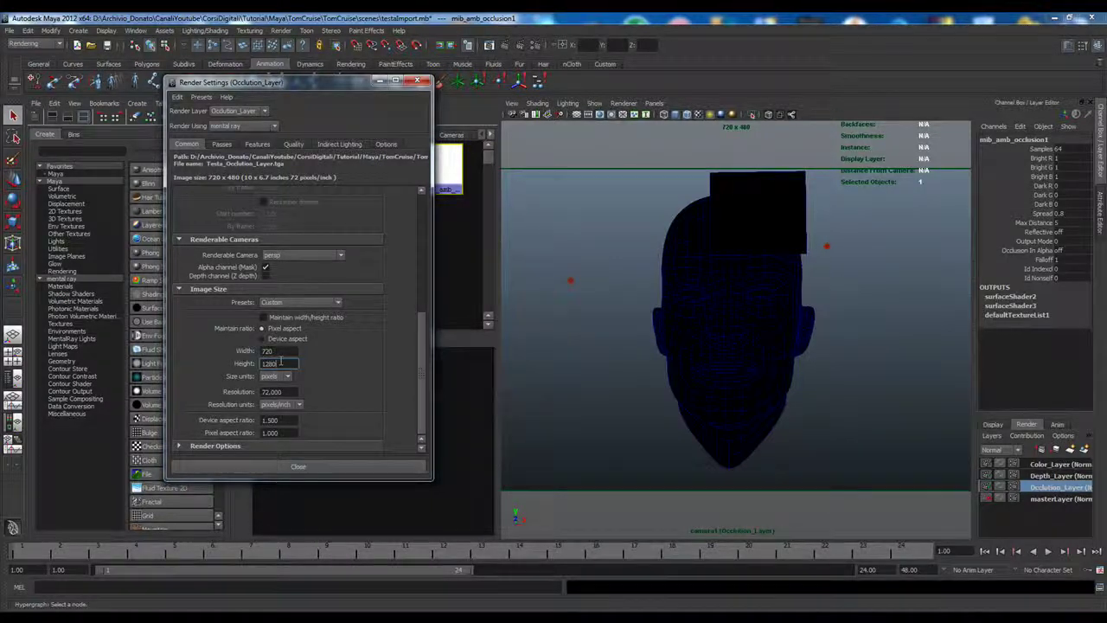
pyautogui.press('Return')
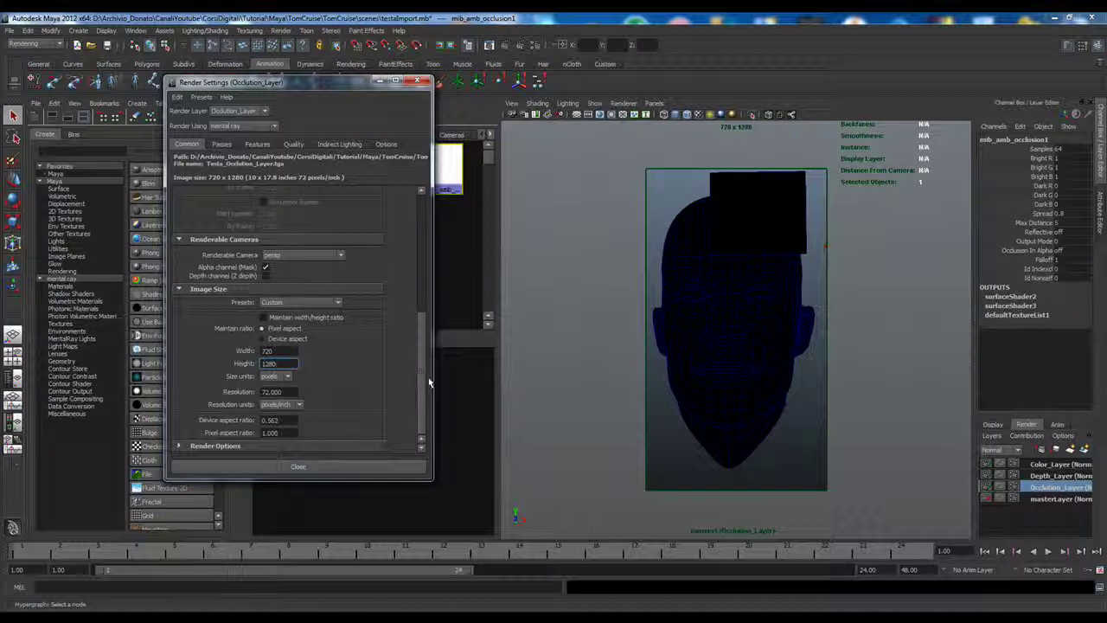
pyautogui.moveTo(424, 404); pyautogui.dragTo(433, 273)
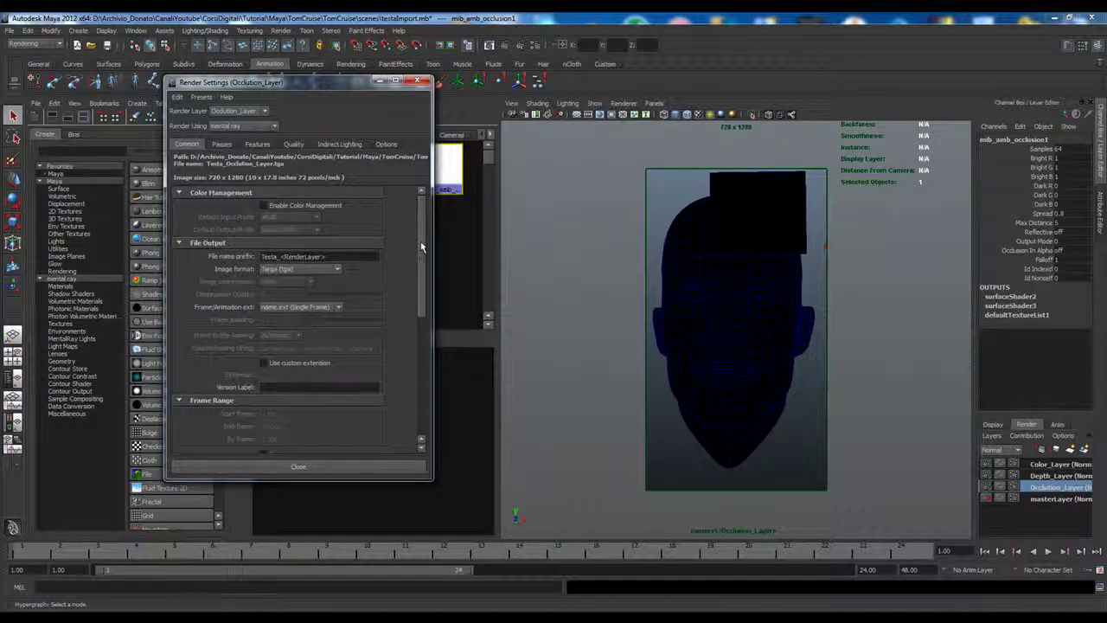
pyautogui.moveTo(422, 267); pyautogui.dragTo(417, 372)
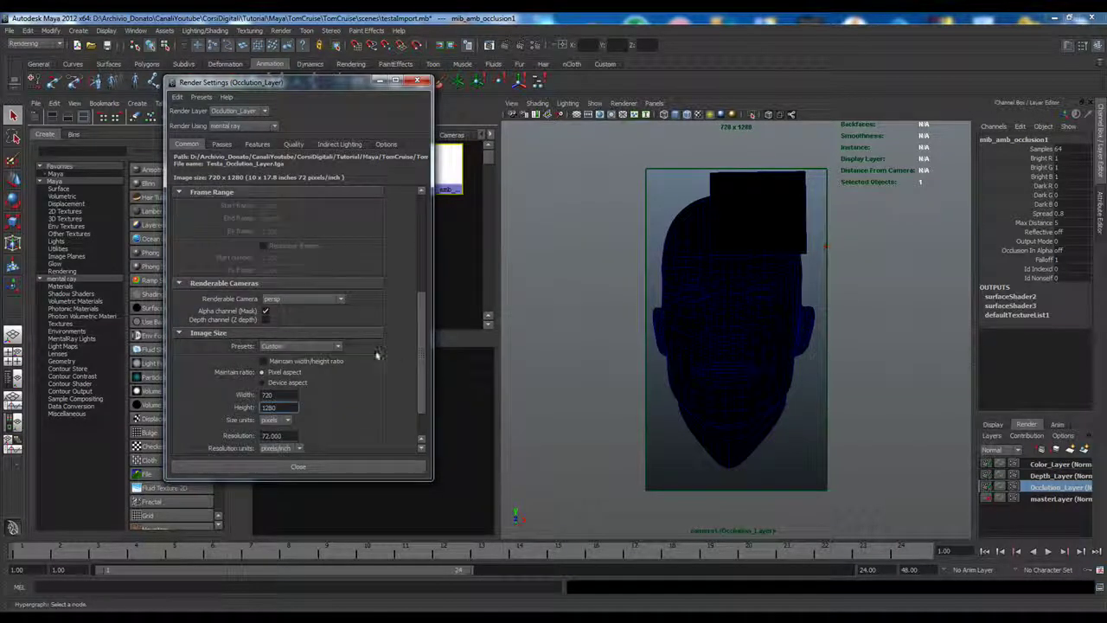
# Set the Renderable Camera to camera1
pyautogui.click(341, 301)
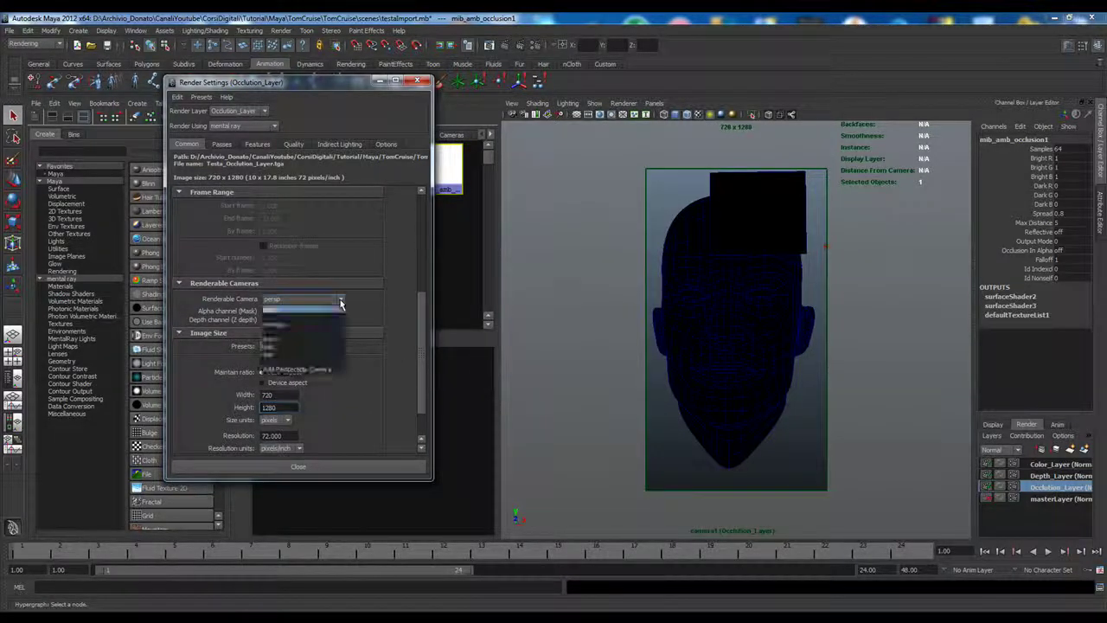
pyautogui.click(281, 329)
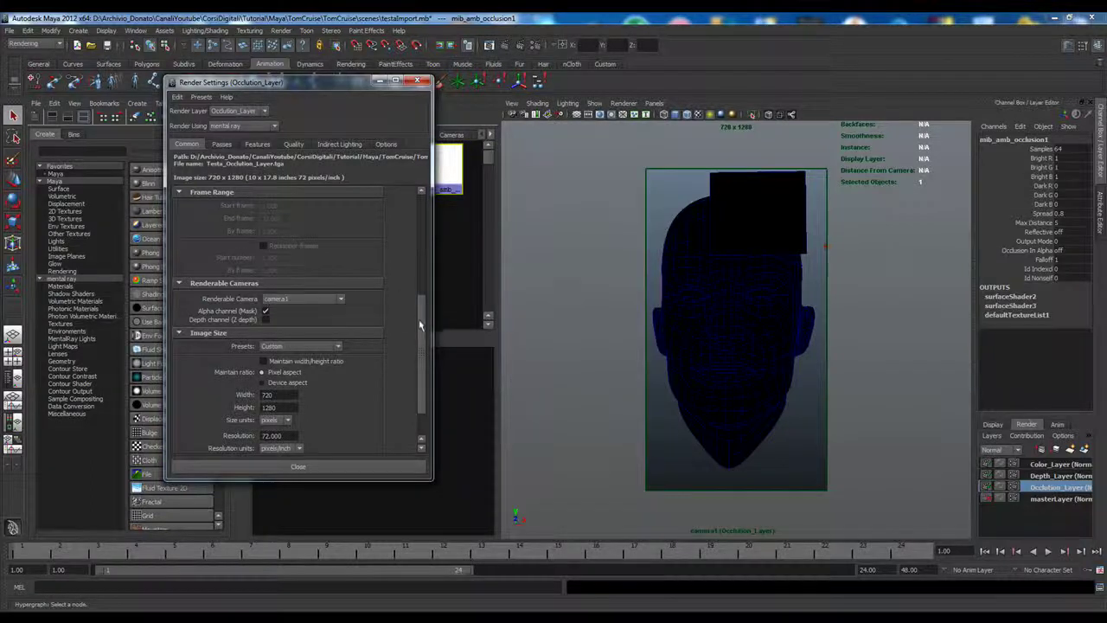
pyautogui.scroll(-2, 419, 319)
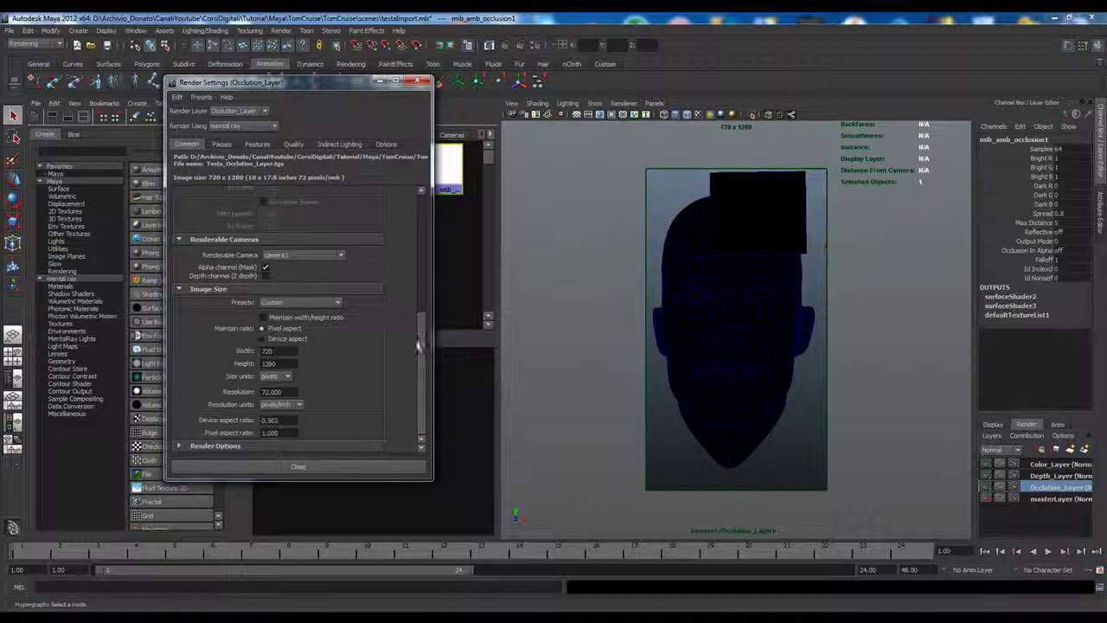
pyautogui.moveTo(423, 366); pyautogui.dragTo(430, 200)
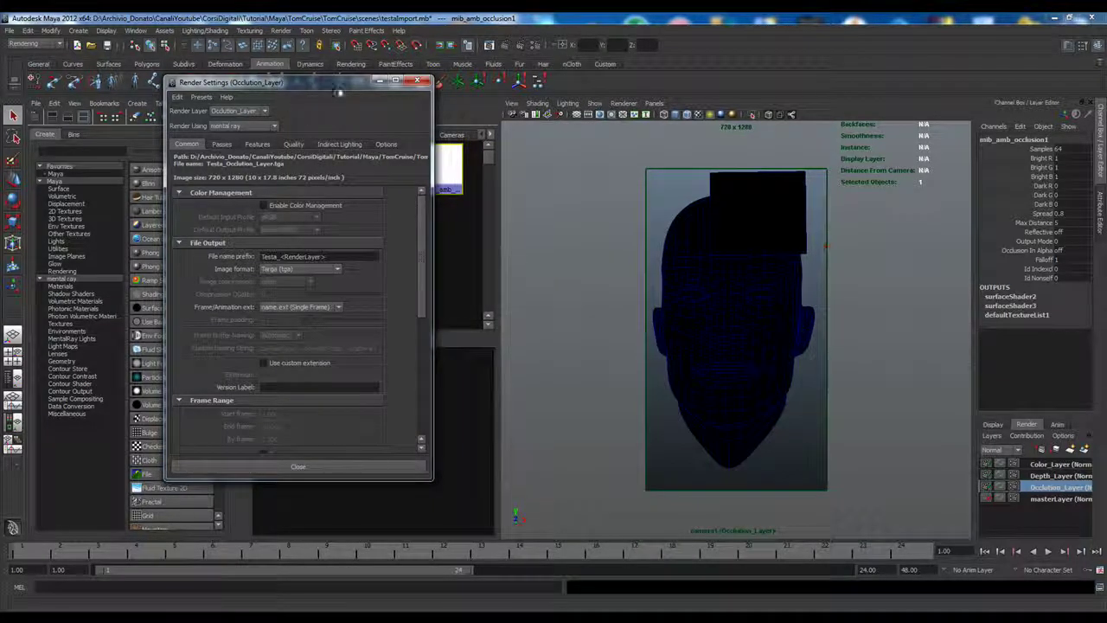
# Close Render Settings and start a Batch Render of the layers
pyautogui.click(414, 83)
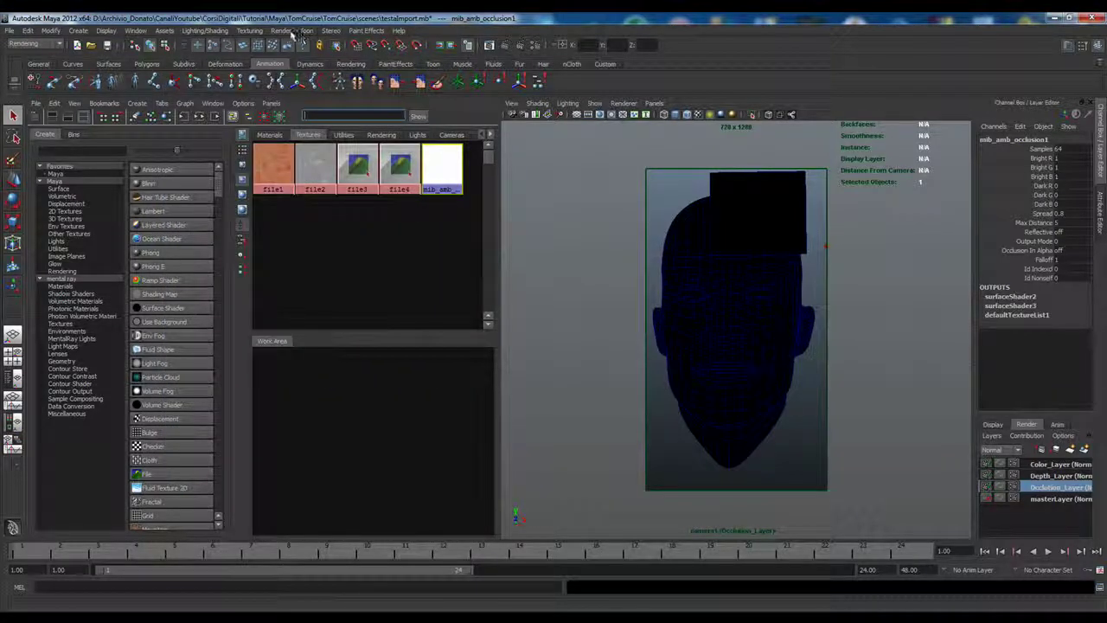
pyautogui.click(282, 31)
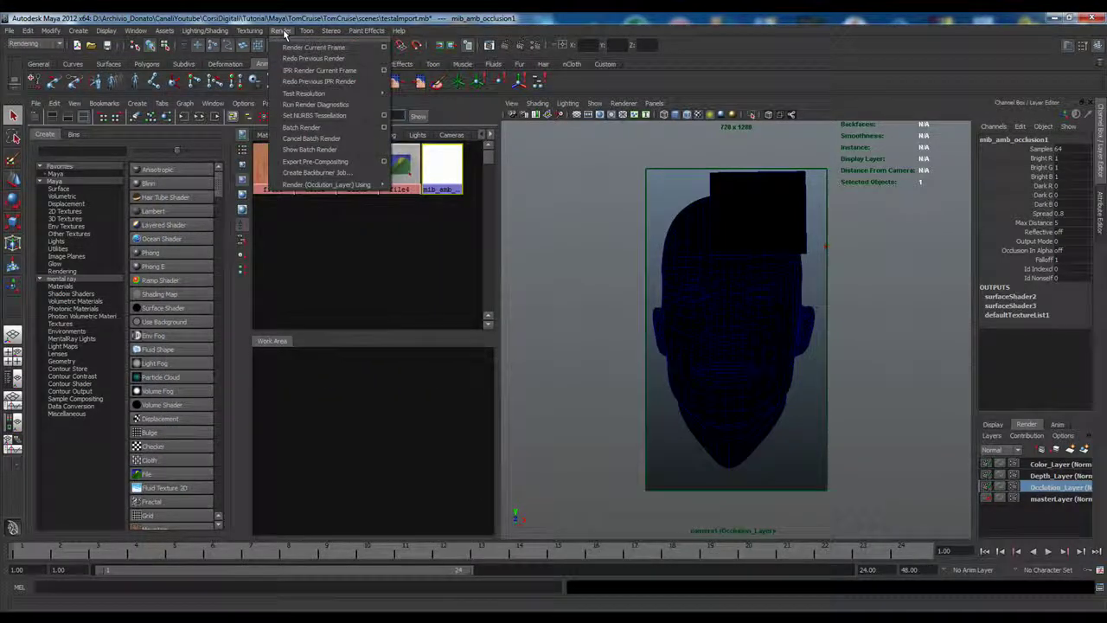
pyautogui.click(312, 128)
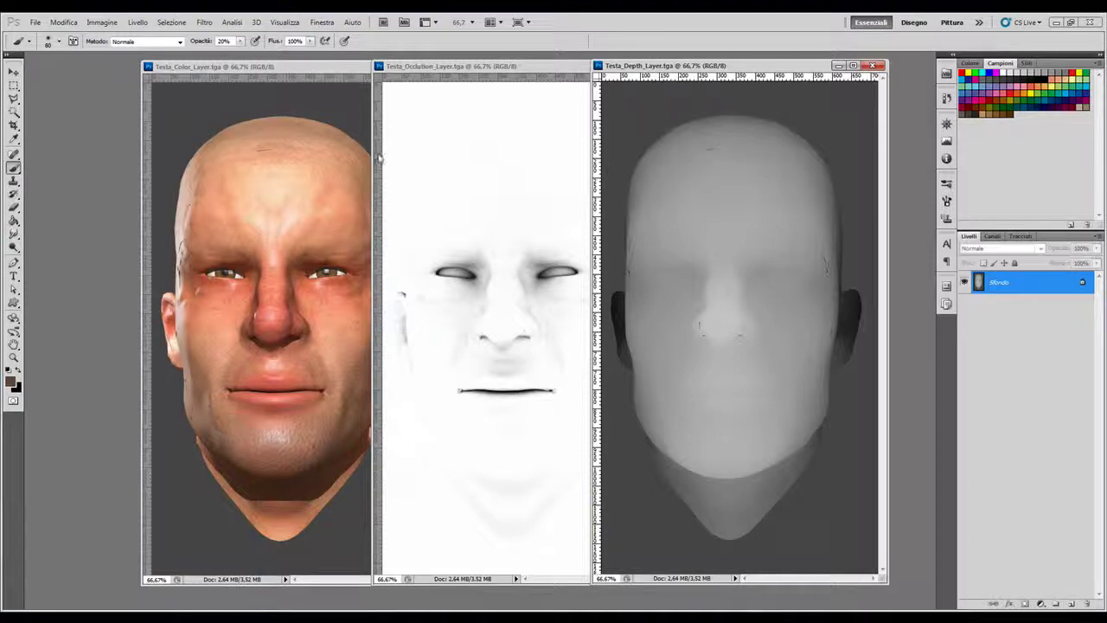
# Compare the Color, Occlusion and Depth render images, ending on the Color image
pyautogui.click(279, 69)
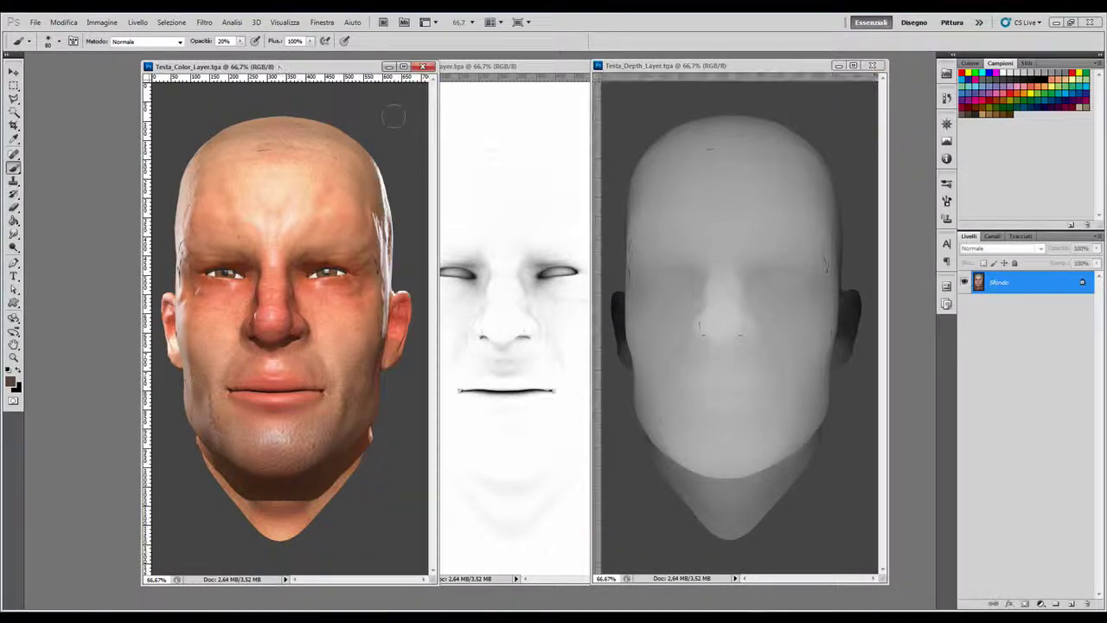
pyautogui.click(509, 67)
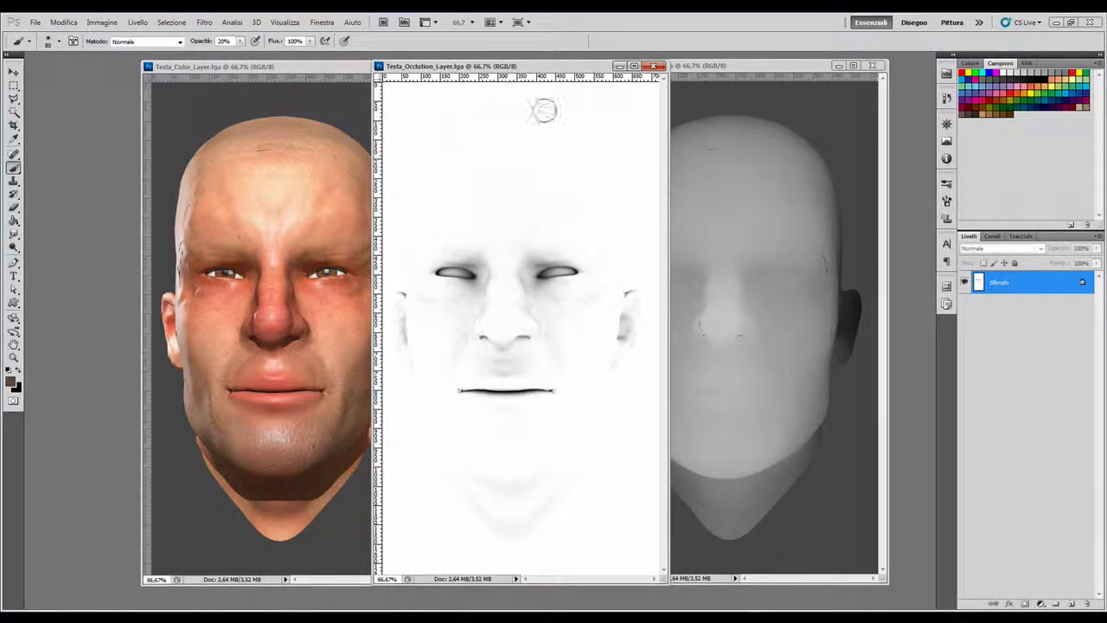
pyautogui.click(731, 67)
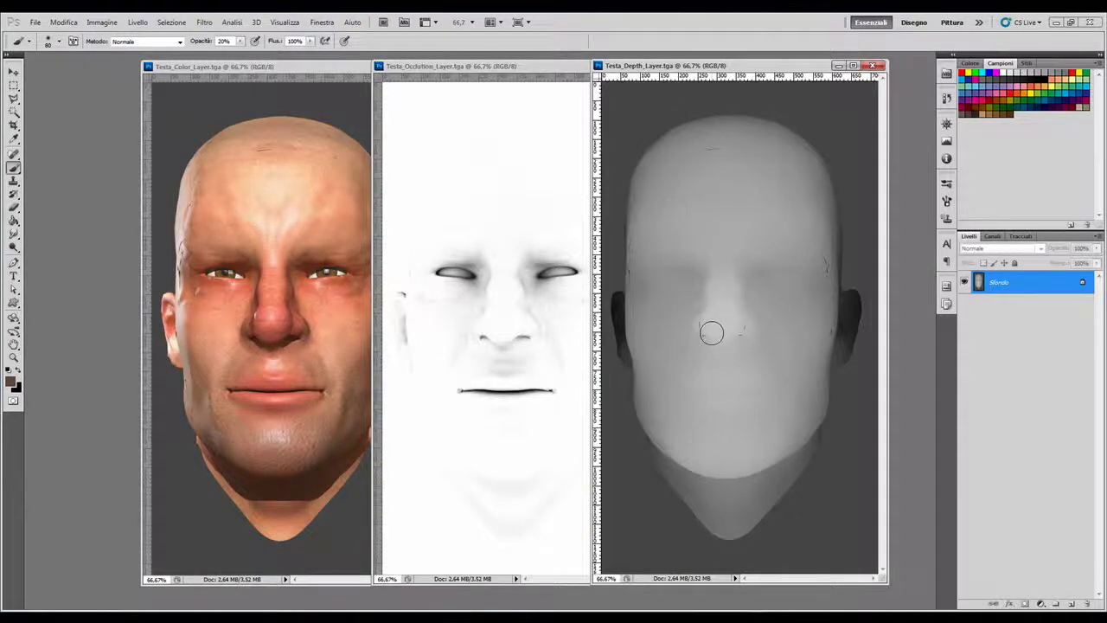
pyautogui.click(305, 70)
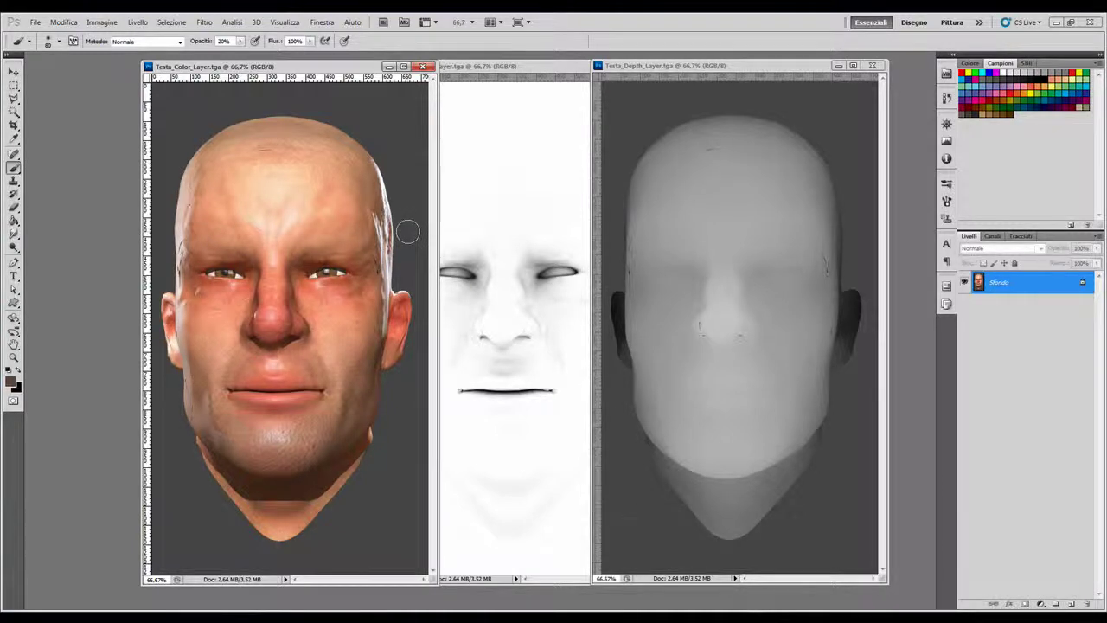
# Load the head outline as a selection from the Alfa 1 channel
pyautogui.click(990, 237)
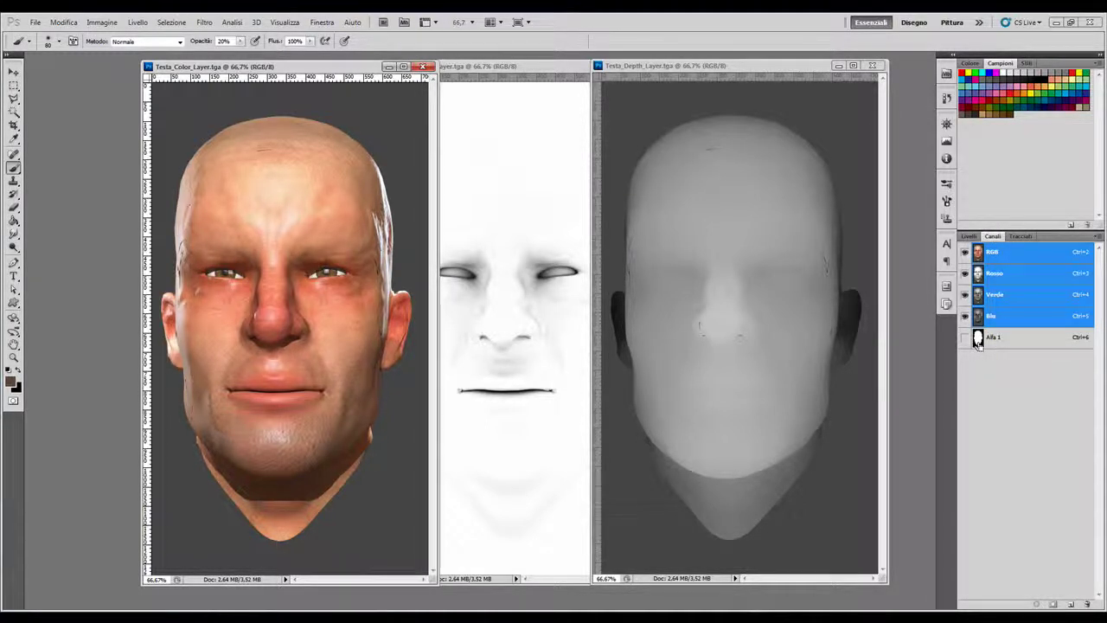
pyautogui.keyDown('ctrl'); pyautogui.click(979, 339); pyautogui.keyUp('ctrl')
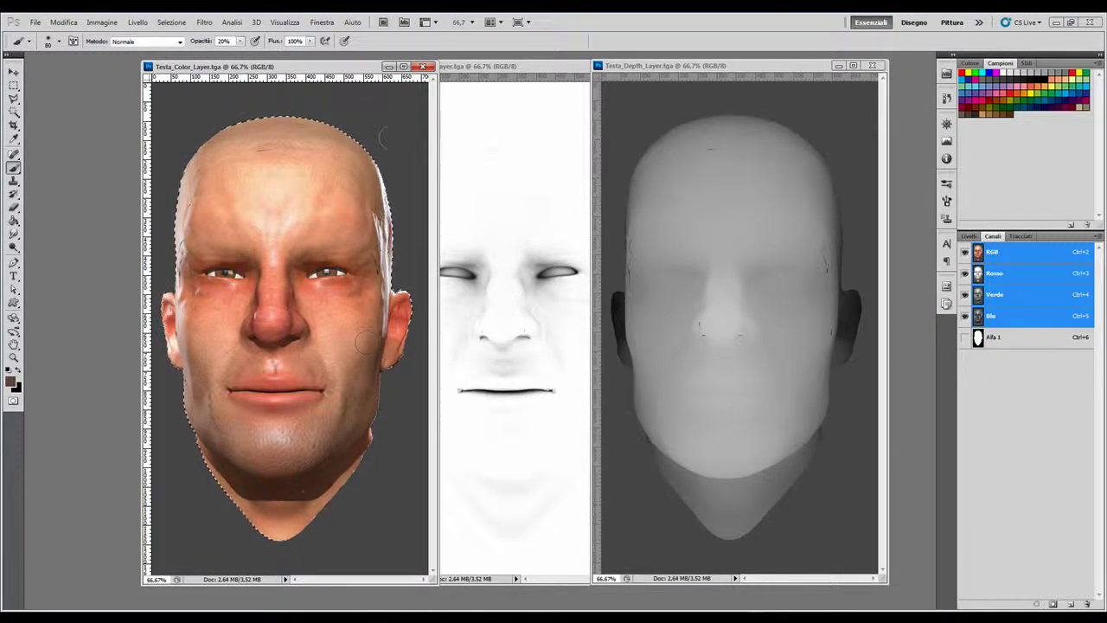
pyautogui.click(969, 236)
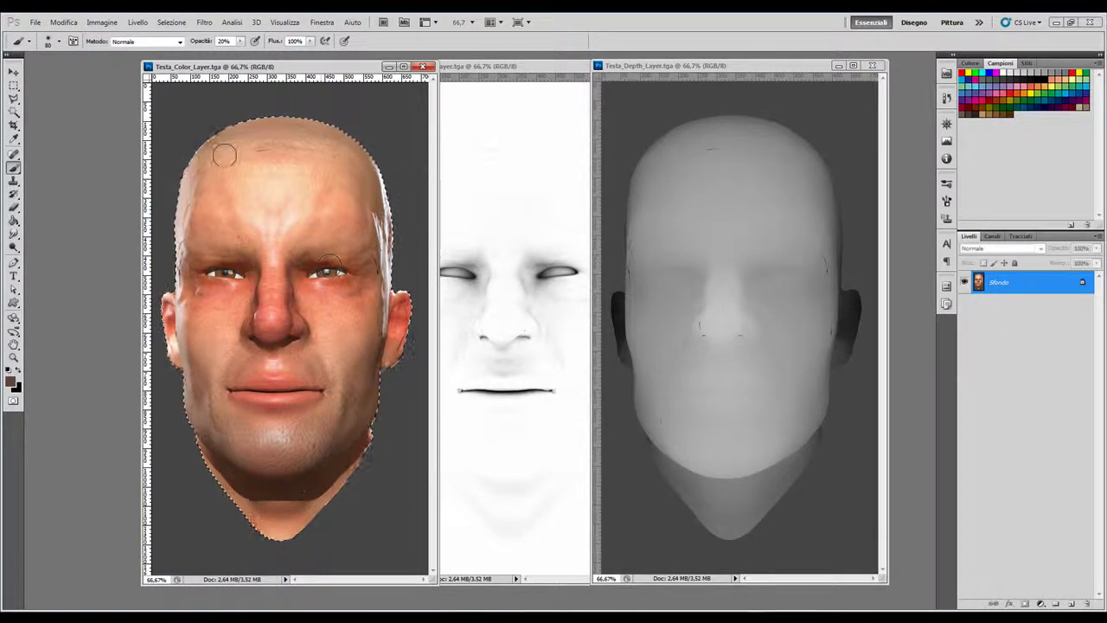
# Convert the background to layer Livello 0, try deleting via inverted selection, then undo
pyautogui.doubleClick(1039, 288)
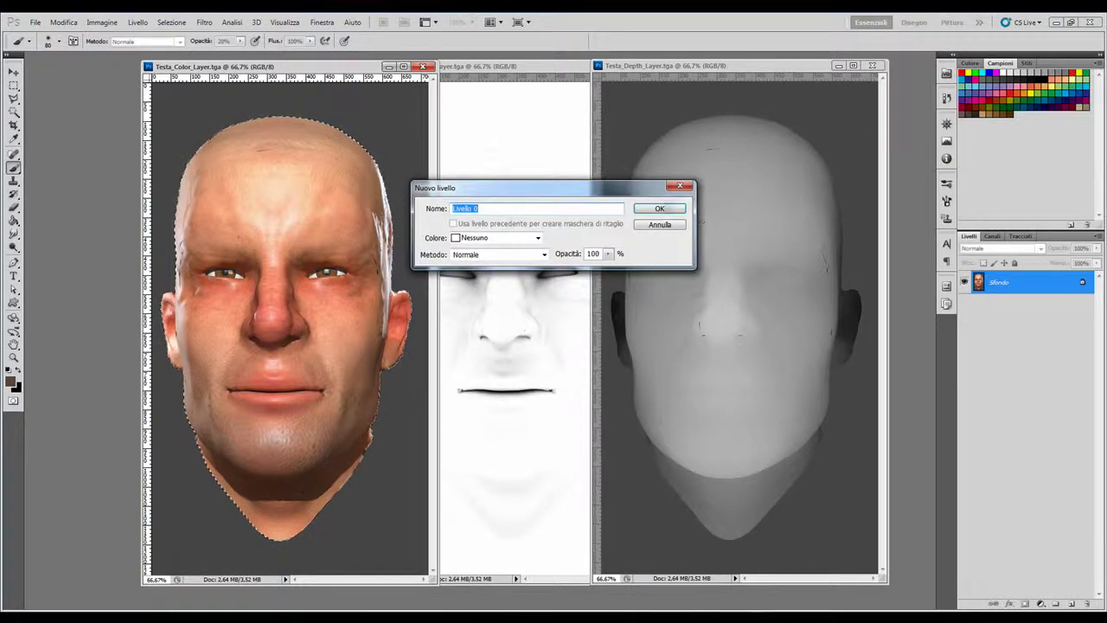
pyautogui.click(653, 211)
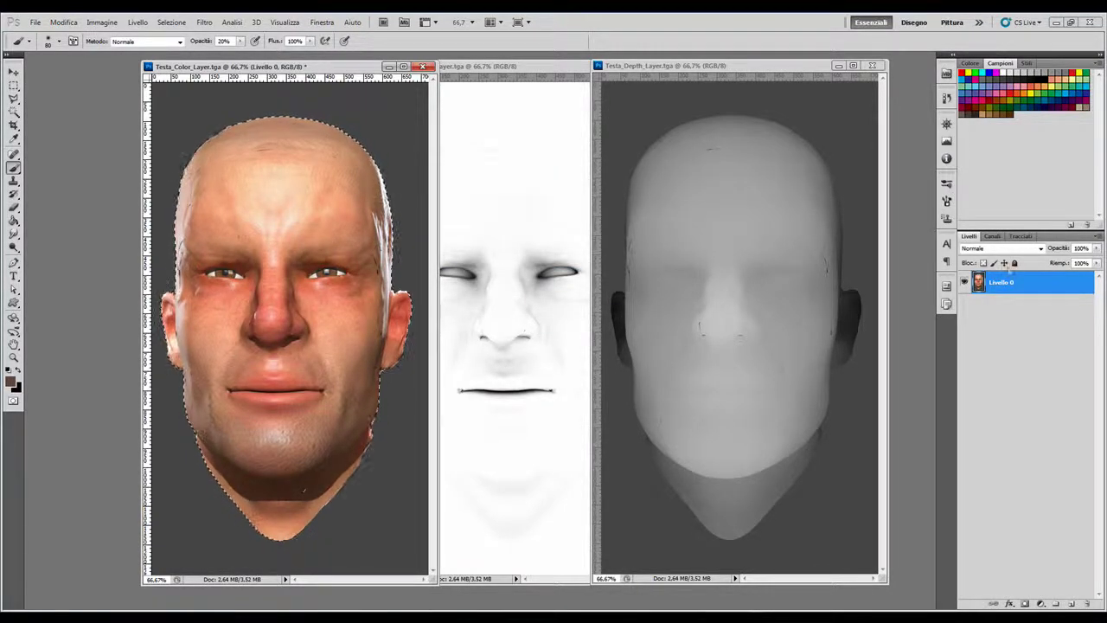
pyautogui.click(14, 99)
pyautogui.rightClick(241, 167)
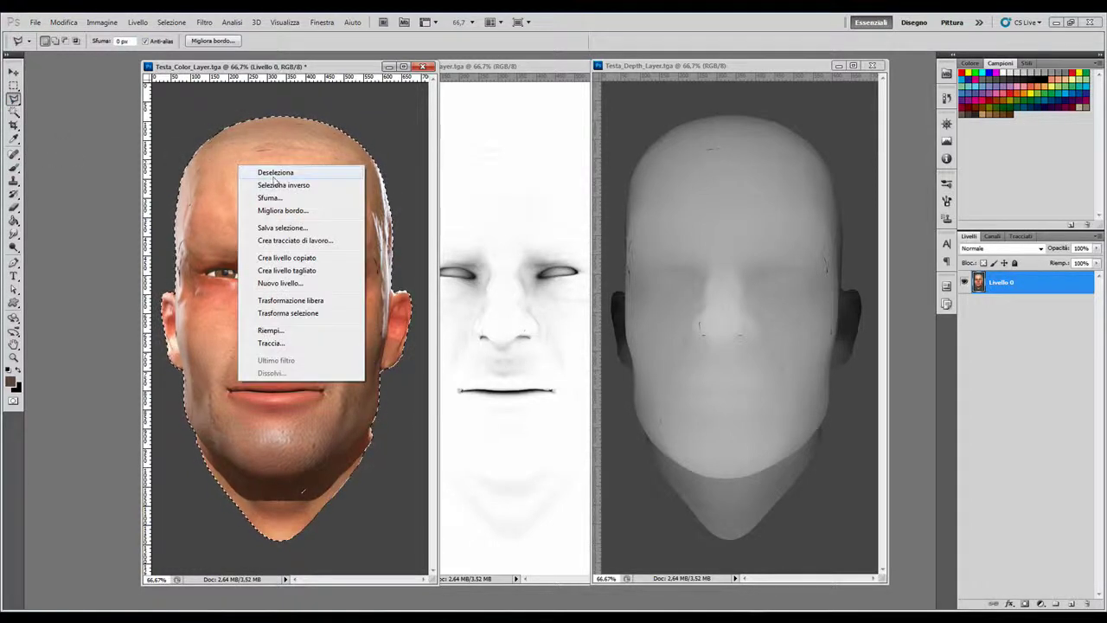
pyautogui.click(280, 177)
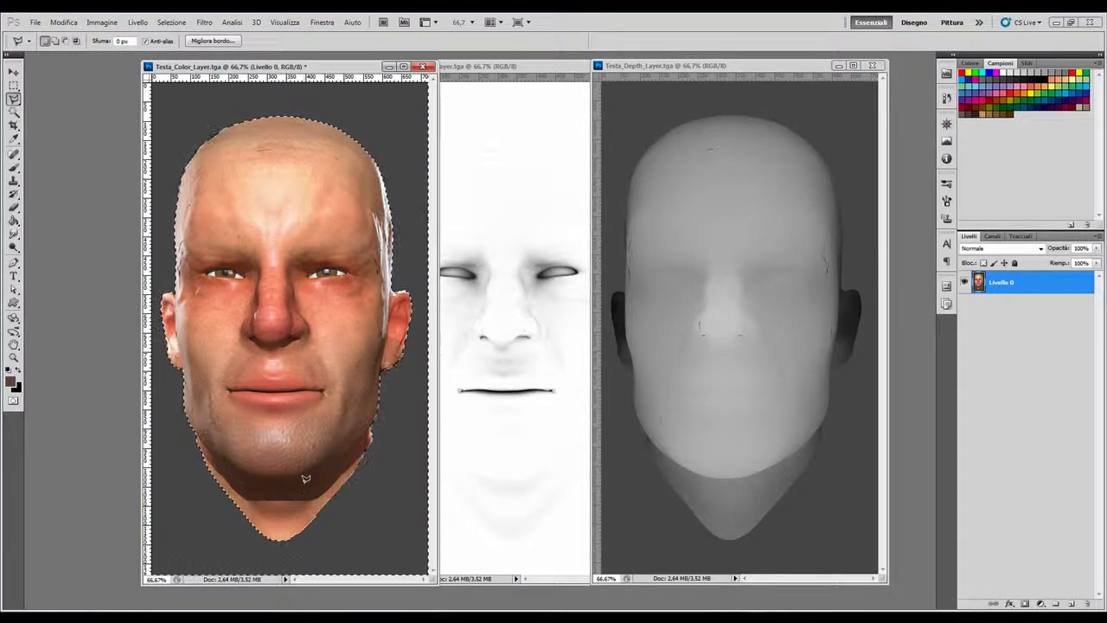
pyautogui.press('alt')
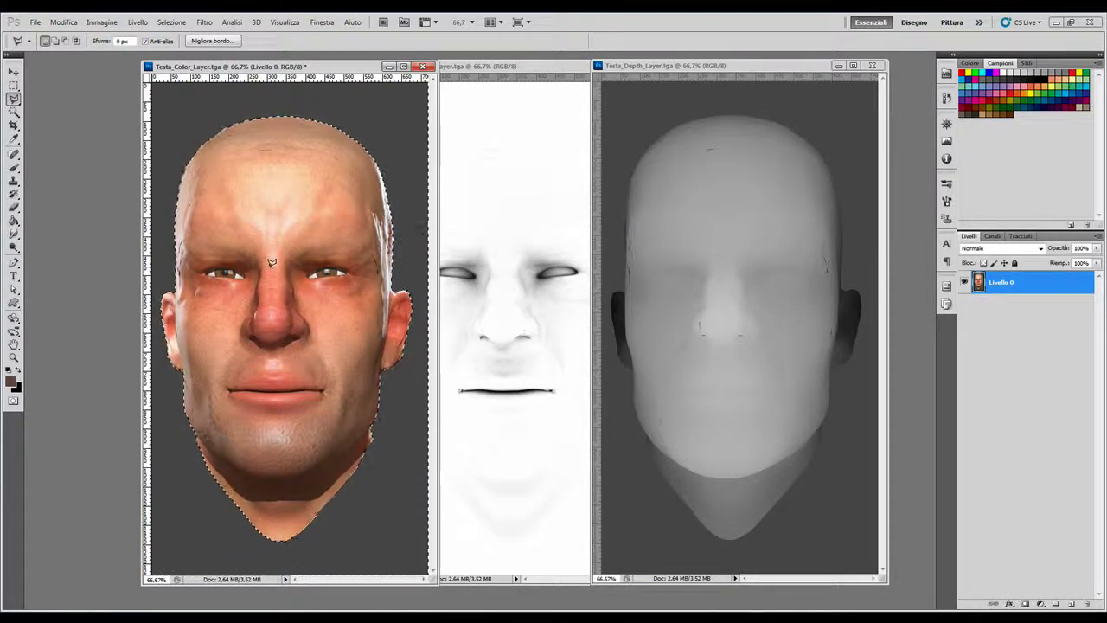
pyautogui.press('Delete')
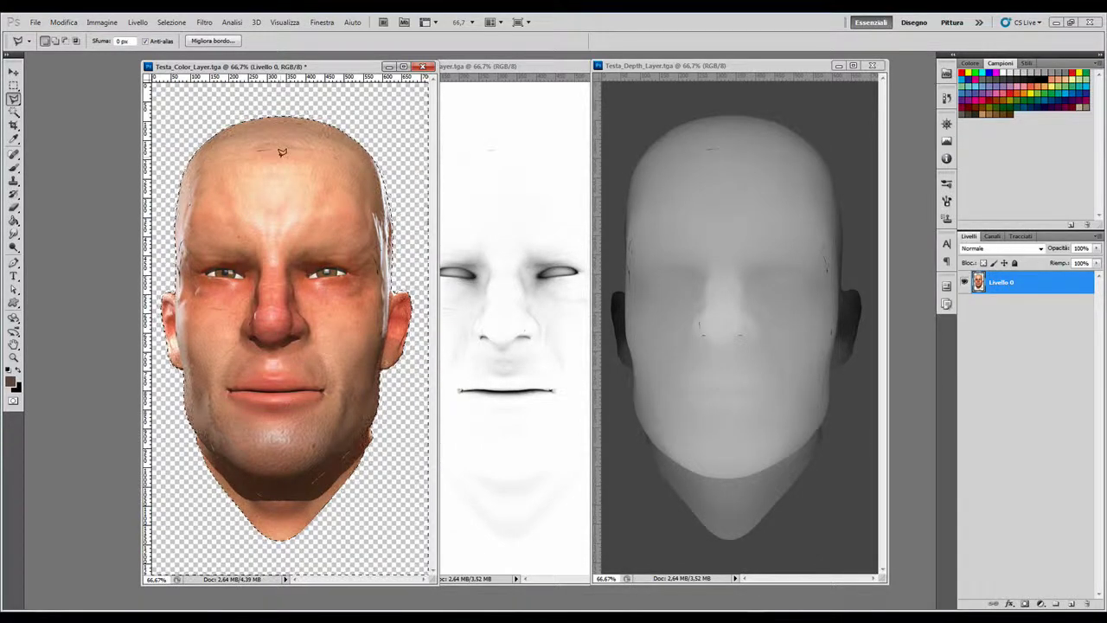
pyautogui.hotkey('ctrl', 'z')
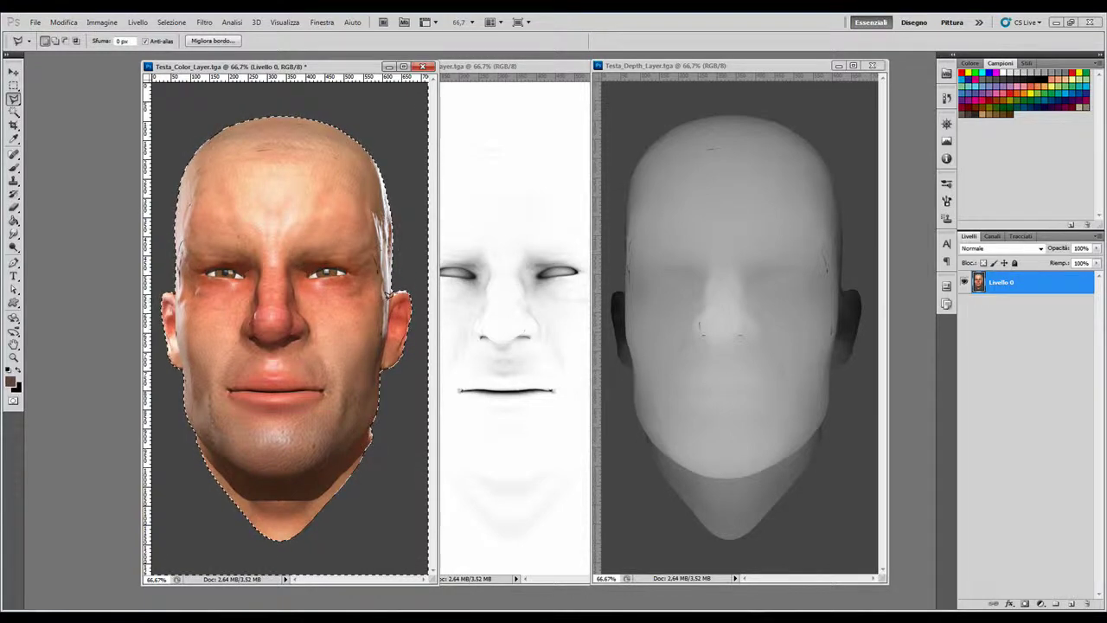
# Magic Wand-select the grey background around the head, delete it and deselect
pyautogui.click(14, 111)
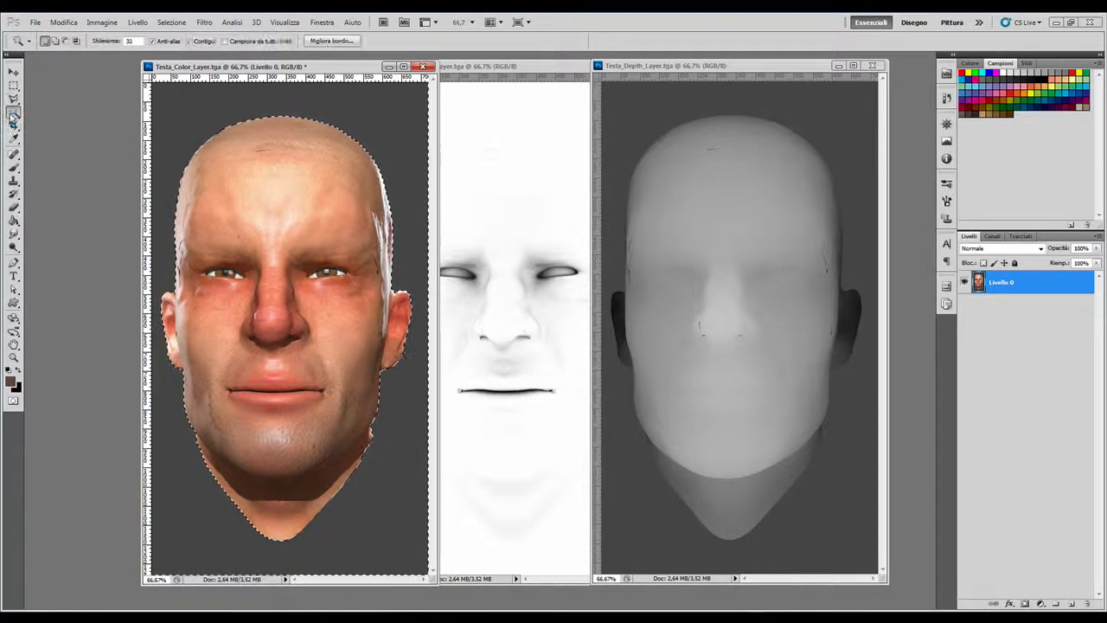
pyautogui.hotkey('ctrl', 'd')
pyautogui.click(218, 110)
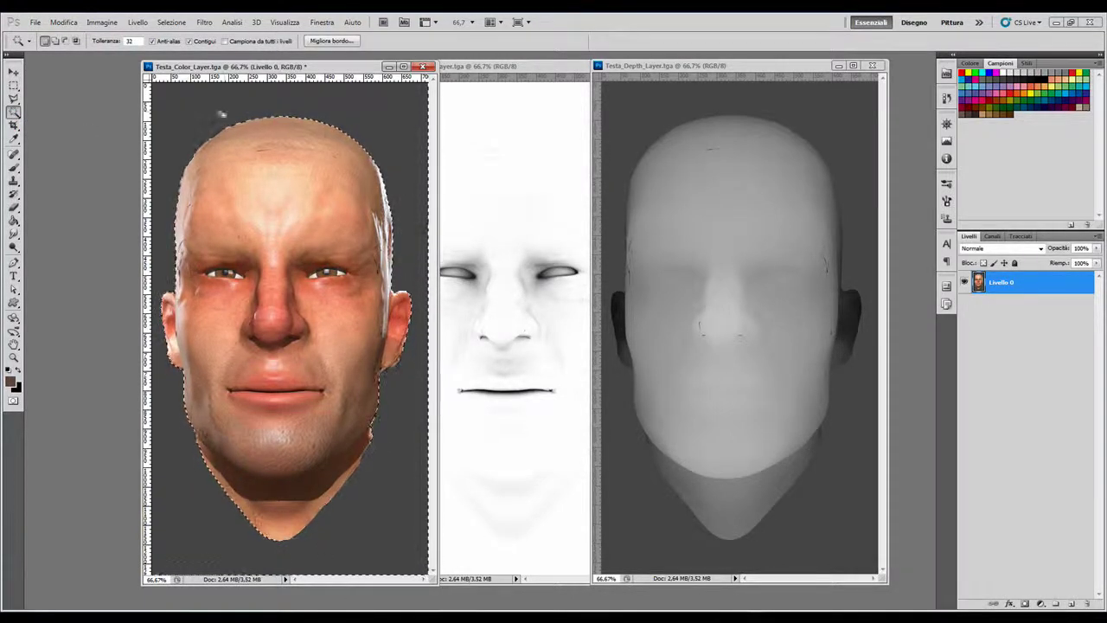
pyautogui.rightClick(213, 109)
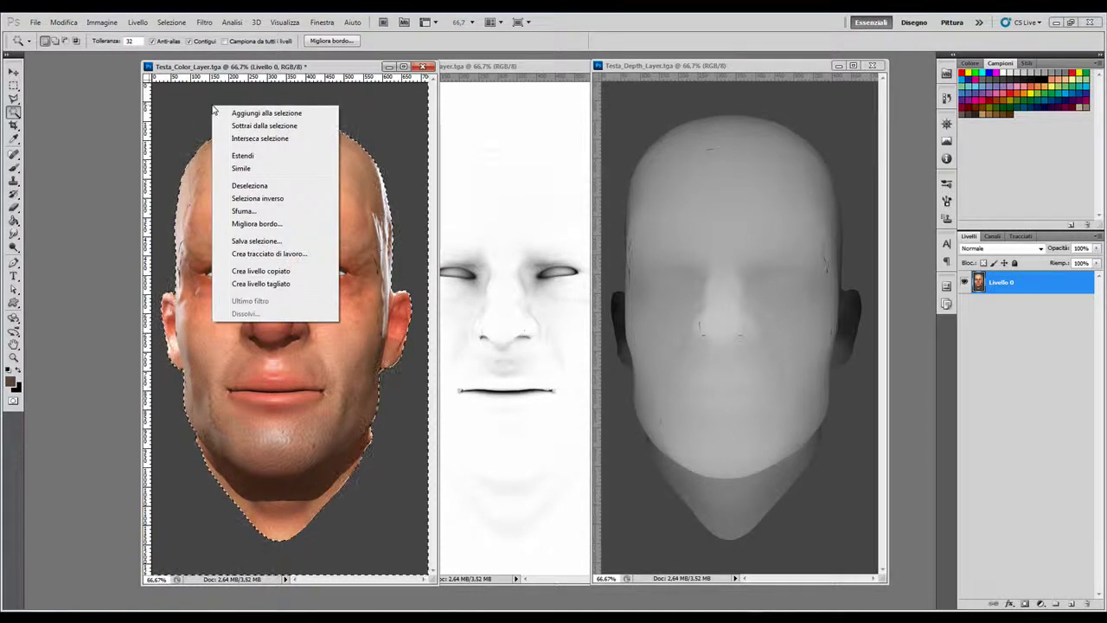
pyautogui.click(177, 112)
pyautogui.press('Delete')
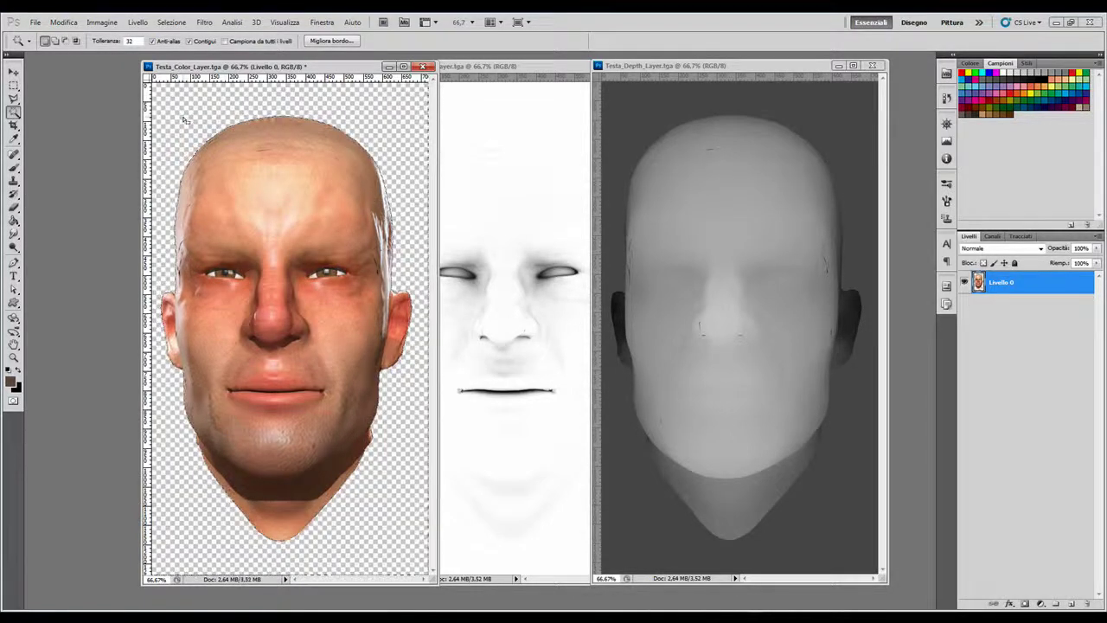
pyautogui.hotkey('ctrl', 'd')
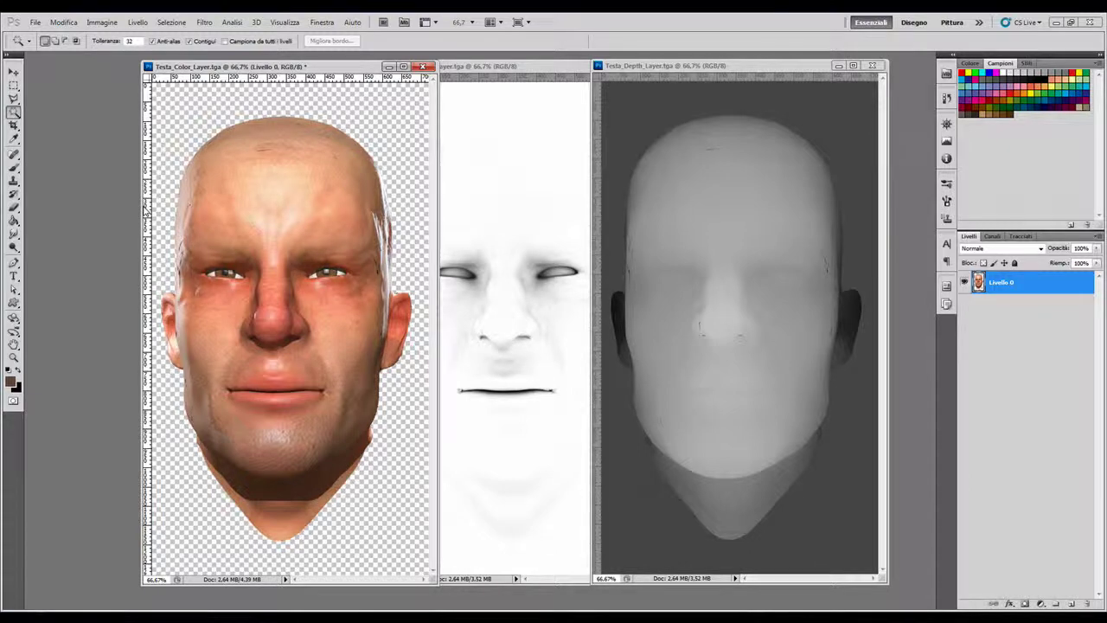
# Browse the Image and Edit menus without choosing any command
pyautogui.click(93, 23)
pyautogui.click(94, 23)
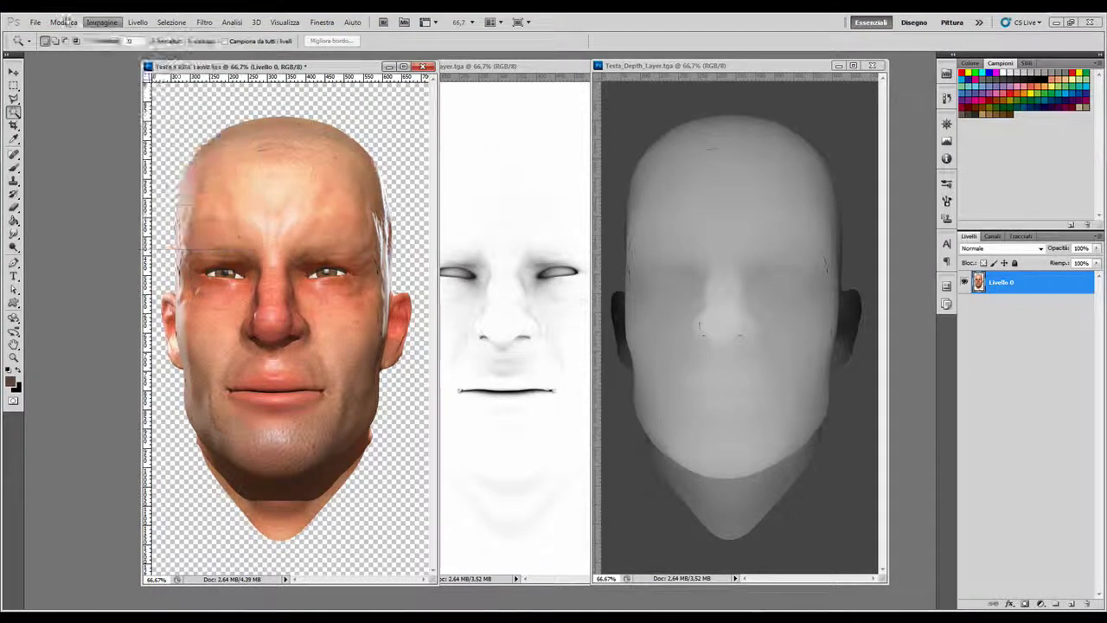
pyautogui.click(35, 22)
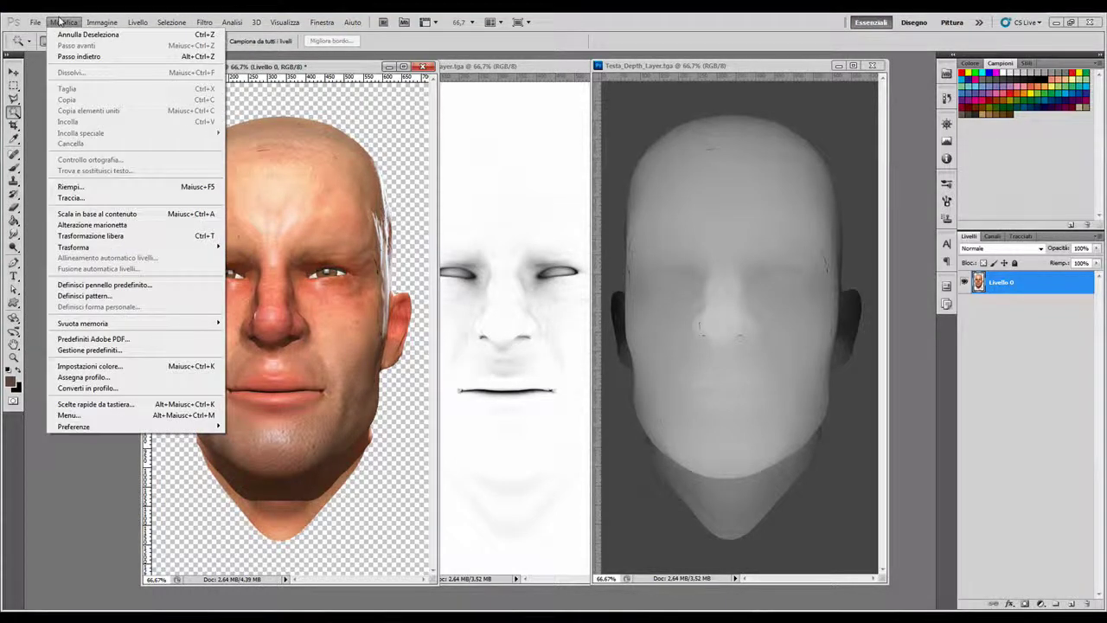
pyautogui.click(61, 21)
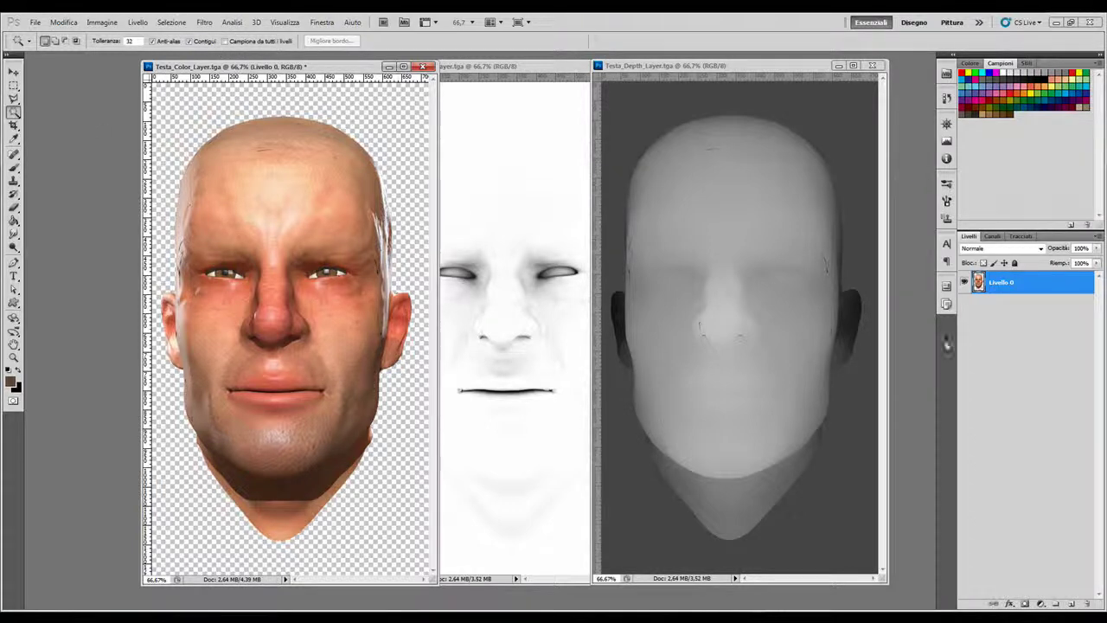
# Add a new layer below Livello 0 and set up a radial Black-White gradient
pyautogui.click(1072, 604)
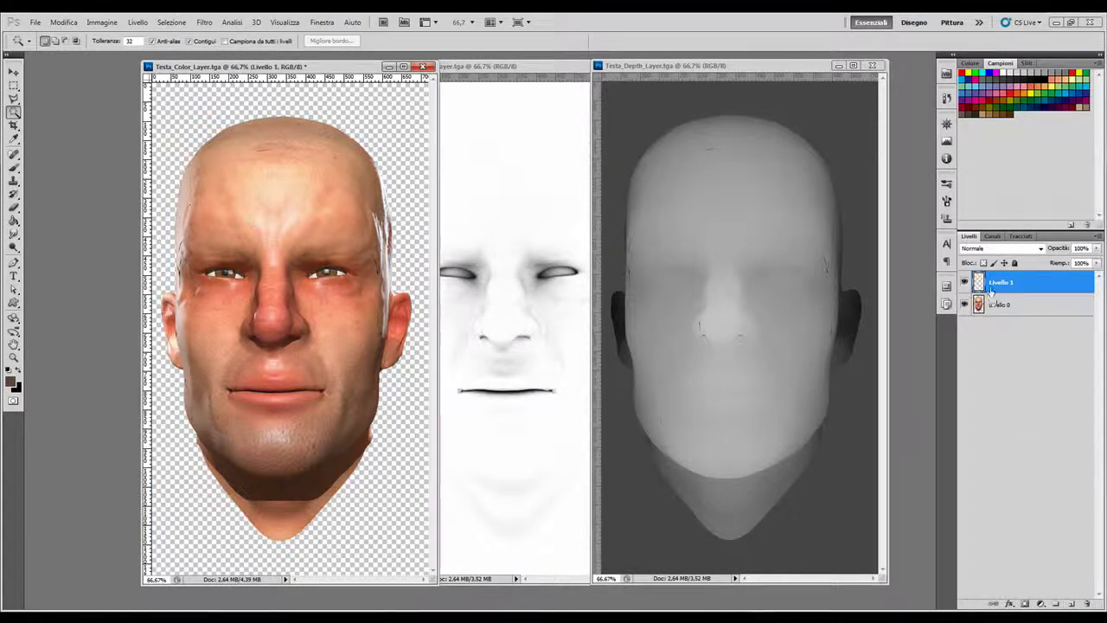
pyautogui.moveTo(1034, 288); pyautogui.dragTo(999, 312)
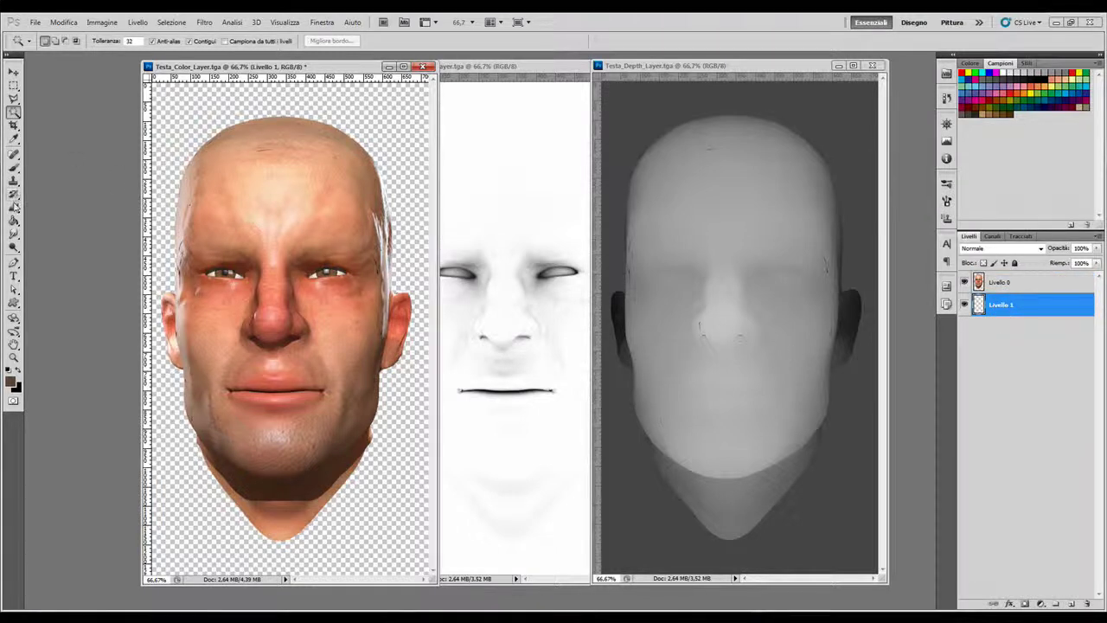
pyautogui.click(14, 219)
pyautogui.click(62, 221)
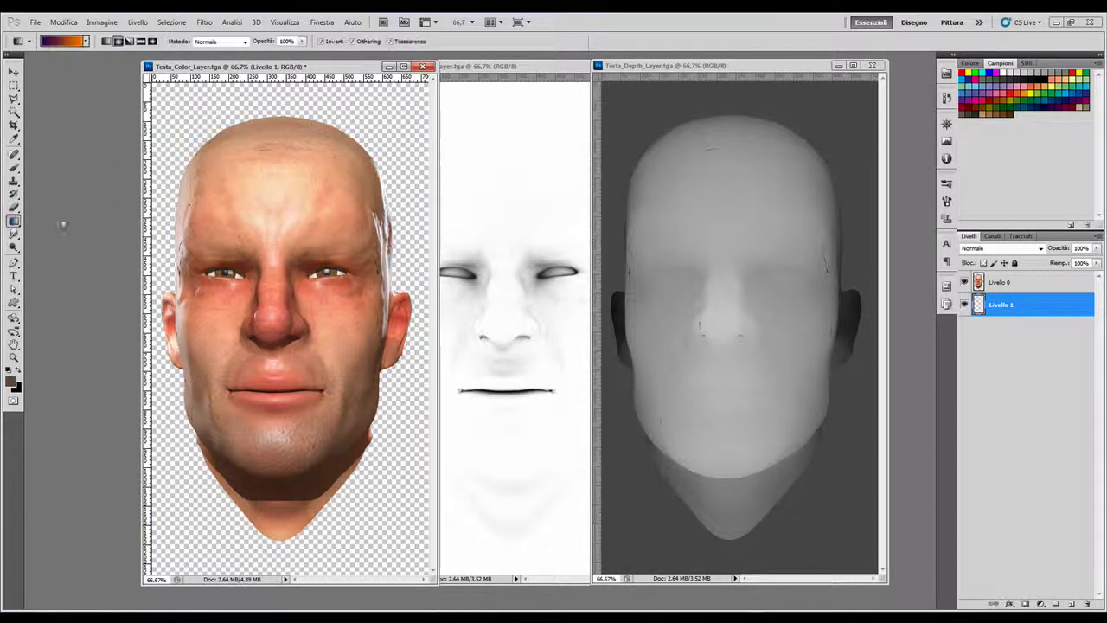
pyautogui.click(62, 42)
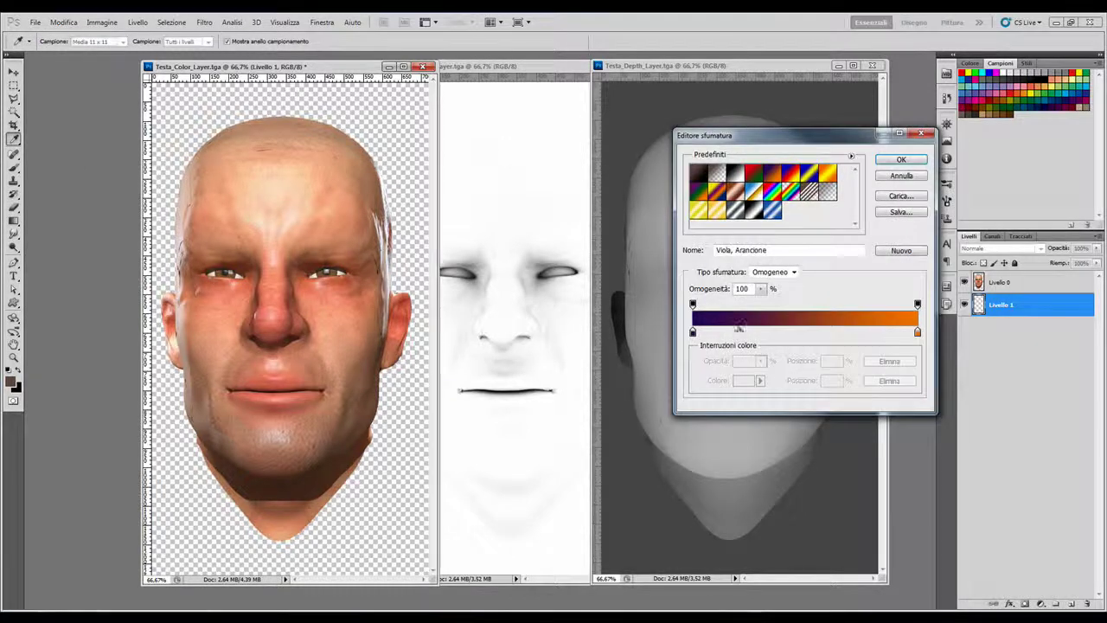
pyautogui.click(736, 174)
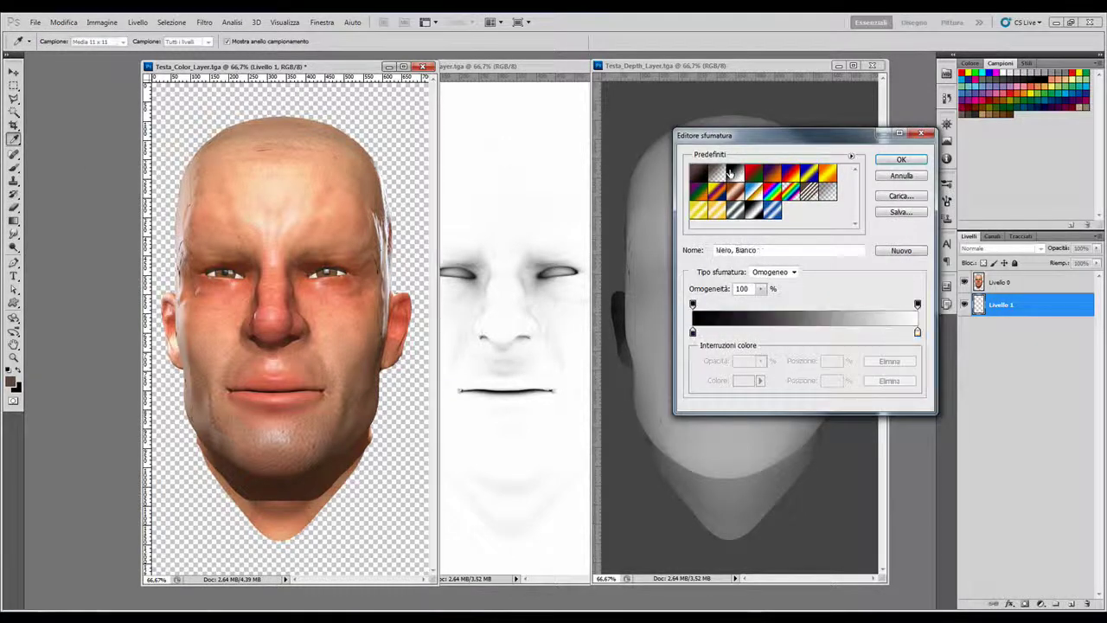
pyautogui.click(901, 159)
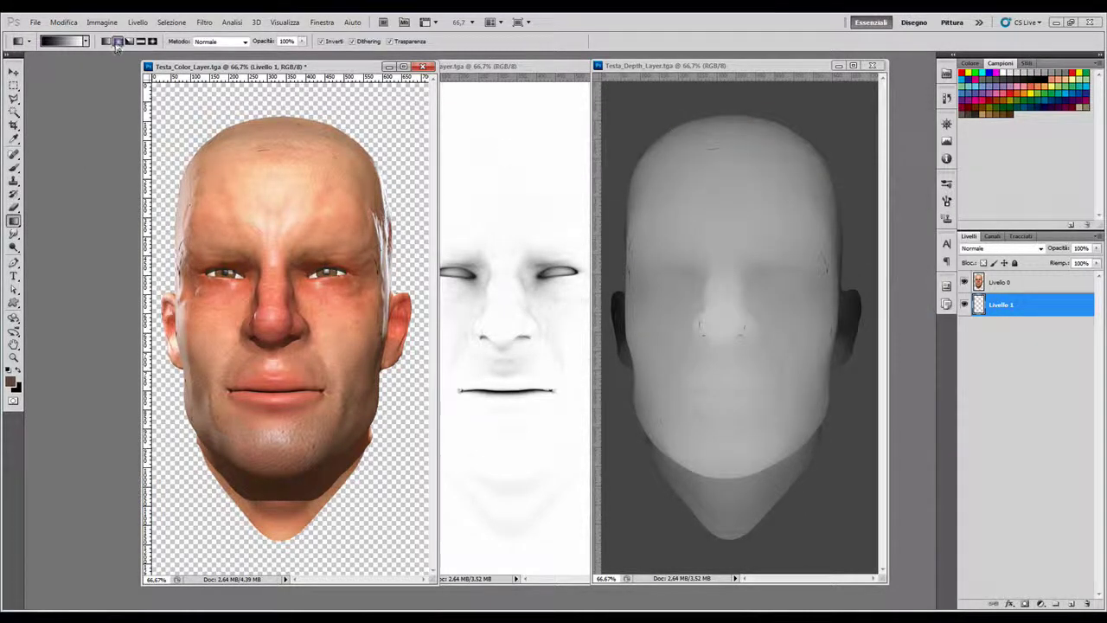
pyautogui.click(118, 42)
# Draw the radial grey-to-black background gradient, redrawing it until it looks right
pyautogui.moveTo(286, 374); pyautogui.dragTo(423, 119)
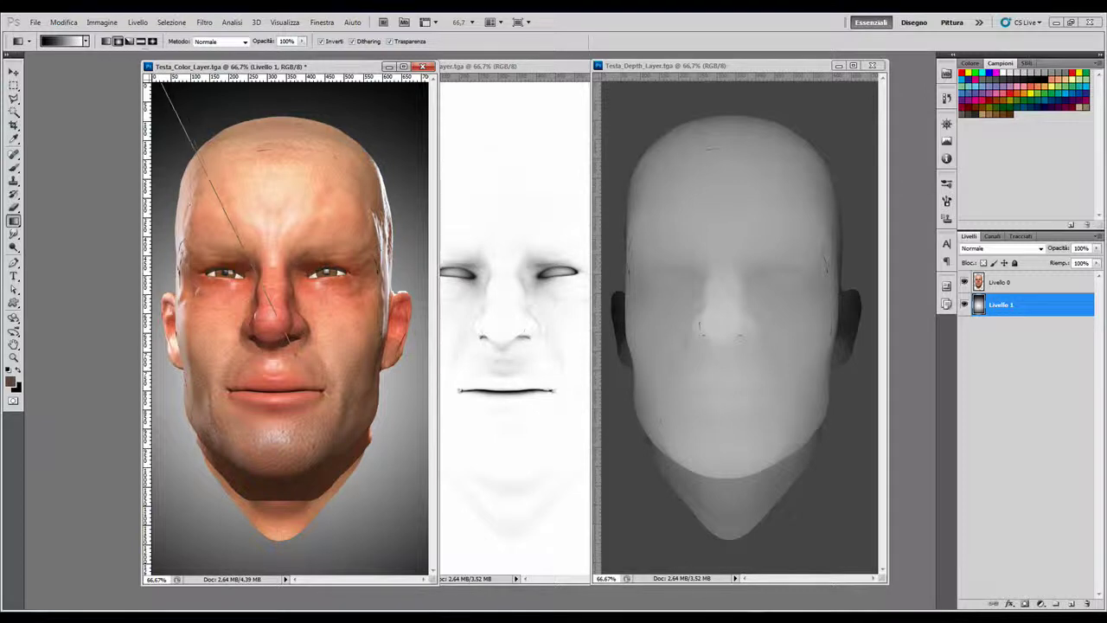
pyautogui.moveTo(161, 83); pyautogui.dragTo(238, 242)
pyautogui.moveTo(226, 167); pyautogui.dragTo(295, 253)
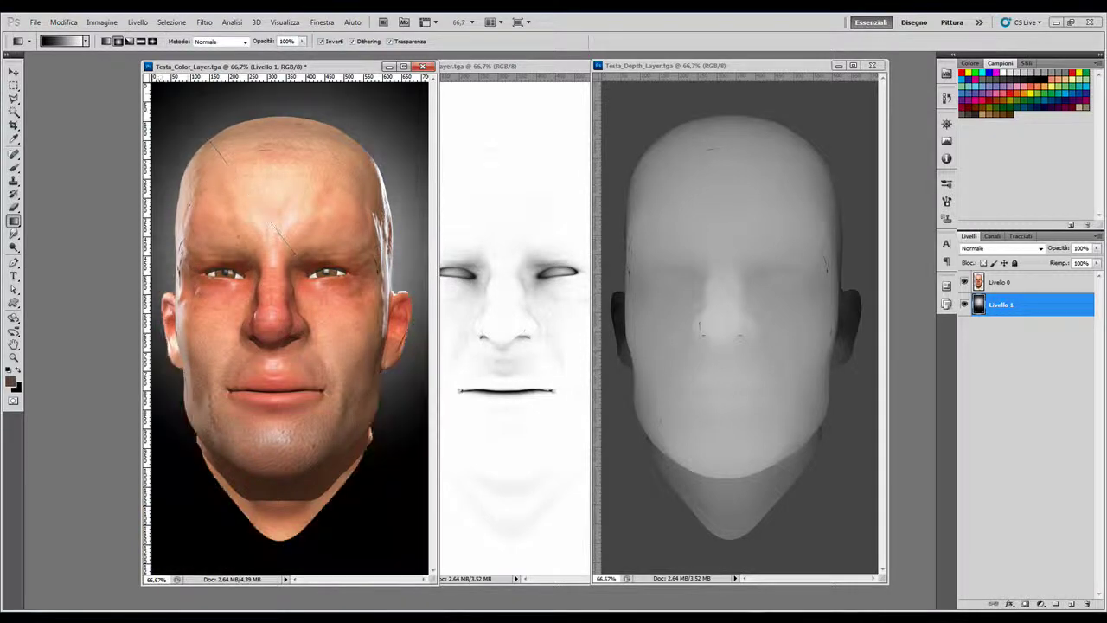
pyautogui.moveTo(182, 142); pyautogui.dragTo(215, 206)
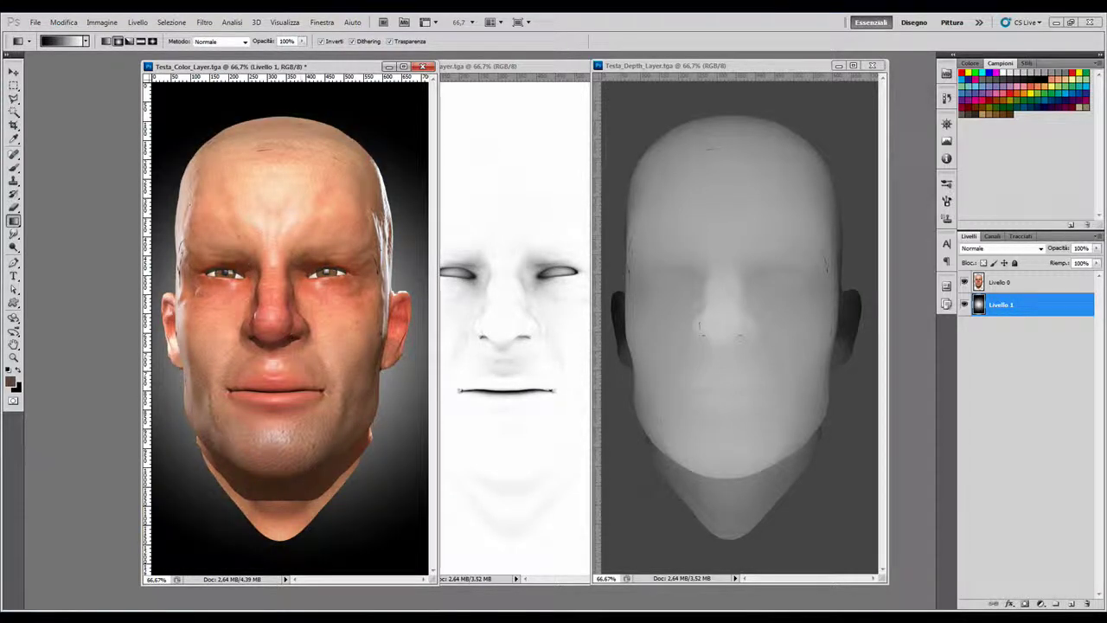
pyautogui.moveTo(156, 84); pyautogui.dragTo(281, 313)
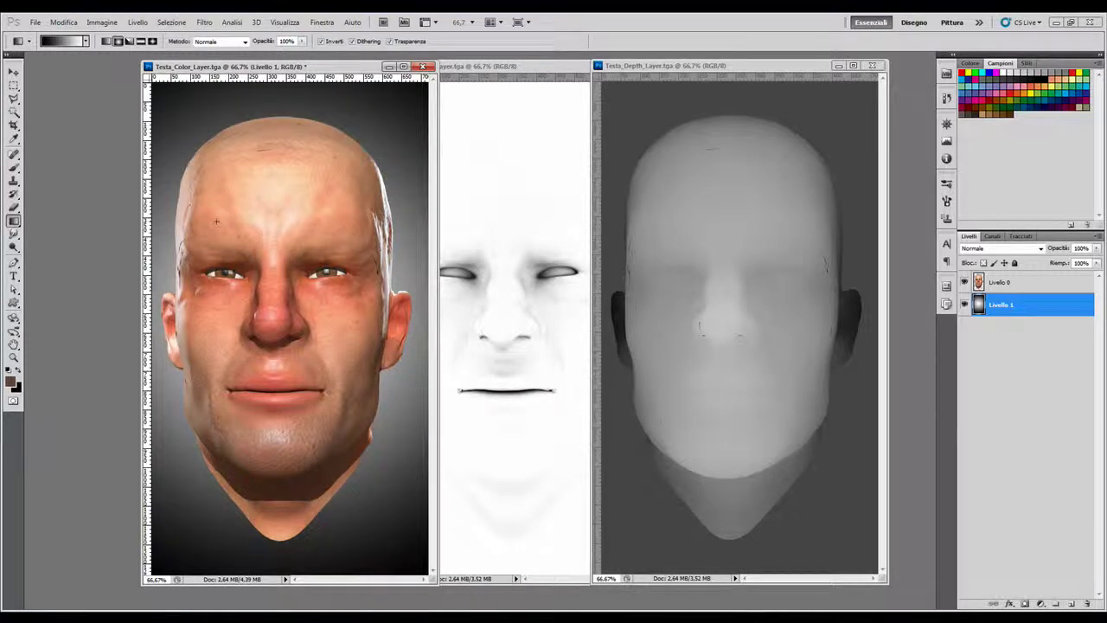
pyautogui.hotkey('ctrl', '-')
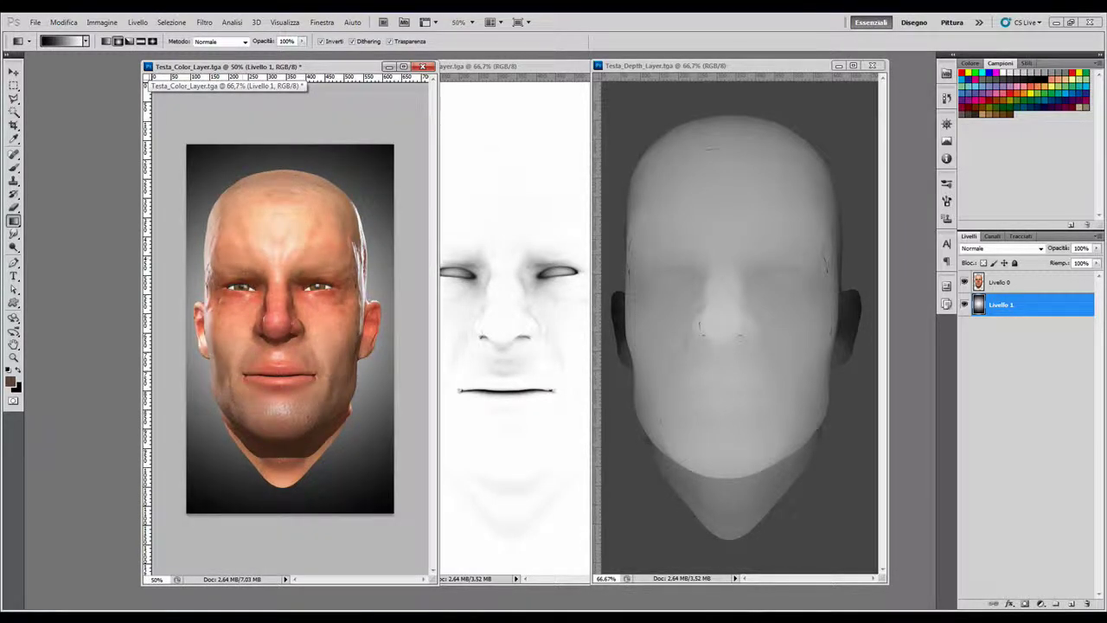
pyautogui.moveTo(277, 298); pyautogui.dragTo(162, 106)
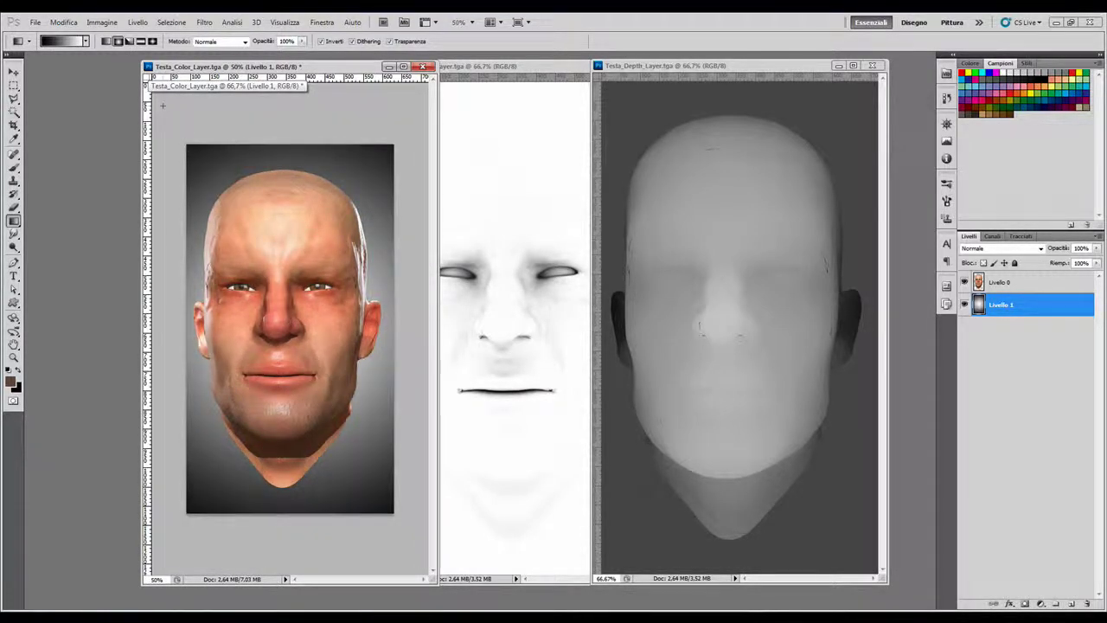
# Add a colourised Hue/Saturation layer tinting the background green: hue 98, saturation 19, lightness +26
pyautogui.click(1041, 604)
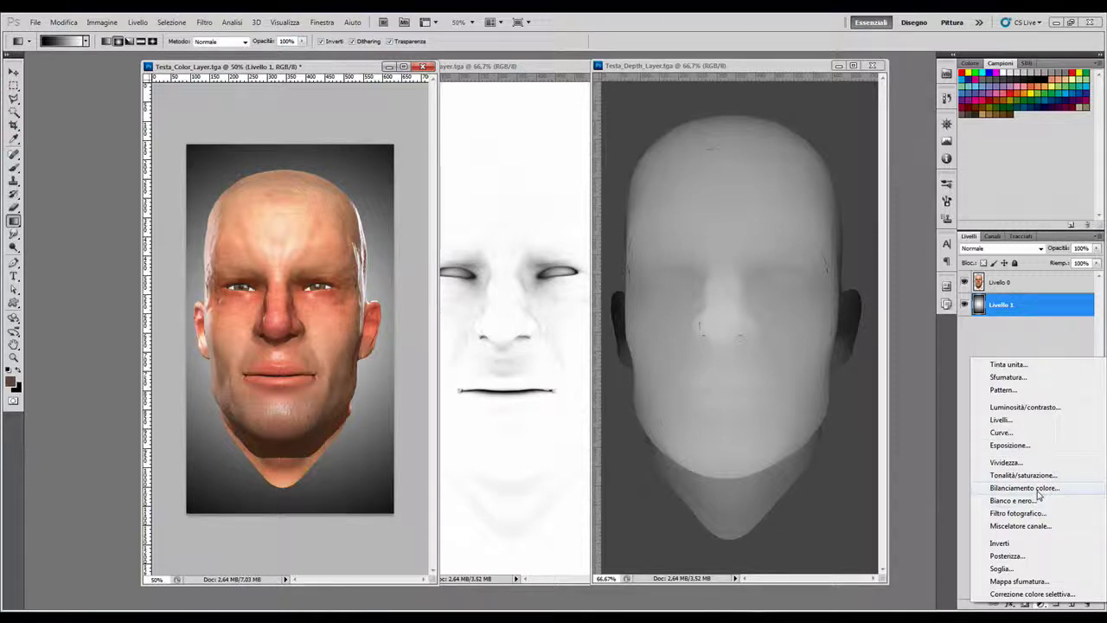
pyautogui.click(1036, 487)
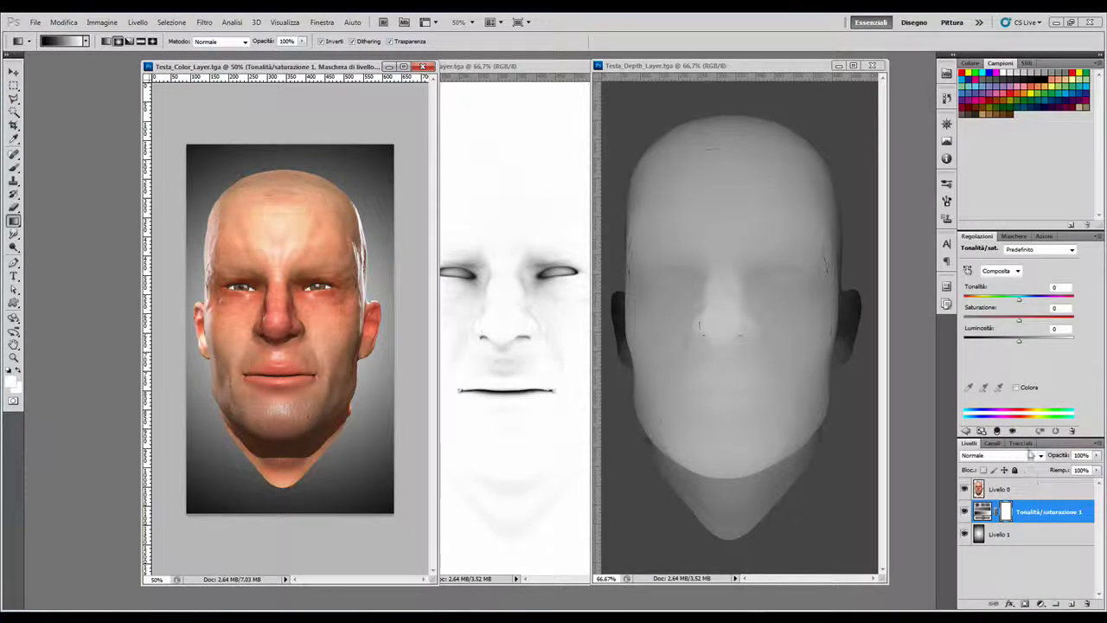
pyautogui.click(1017, 388)
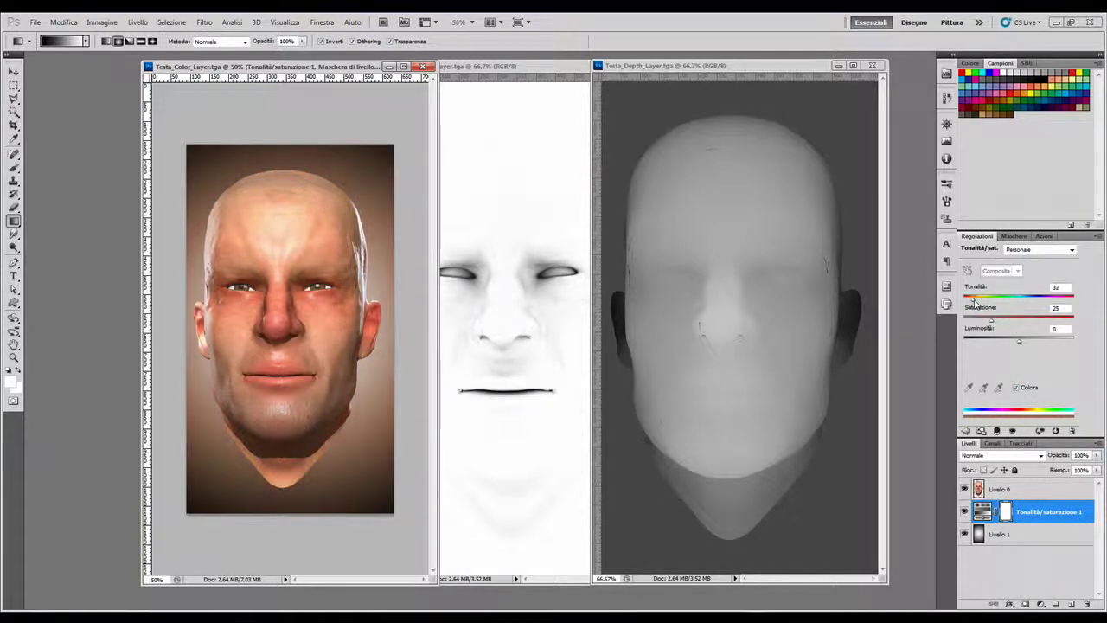
pyautogui.moveTo(975, 302); pyautogui.dragTo(1023, 299)
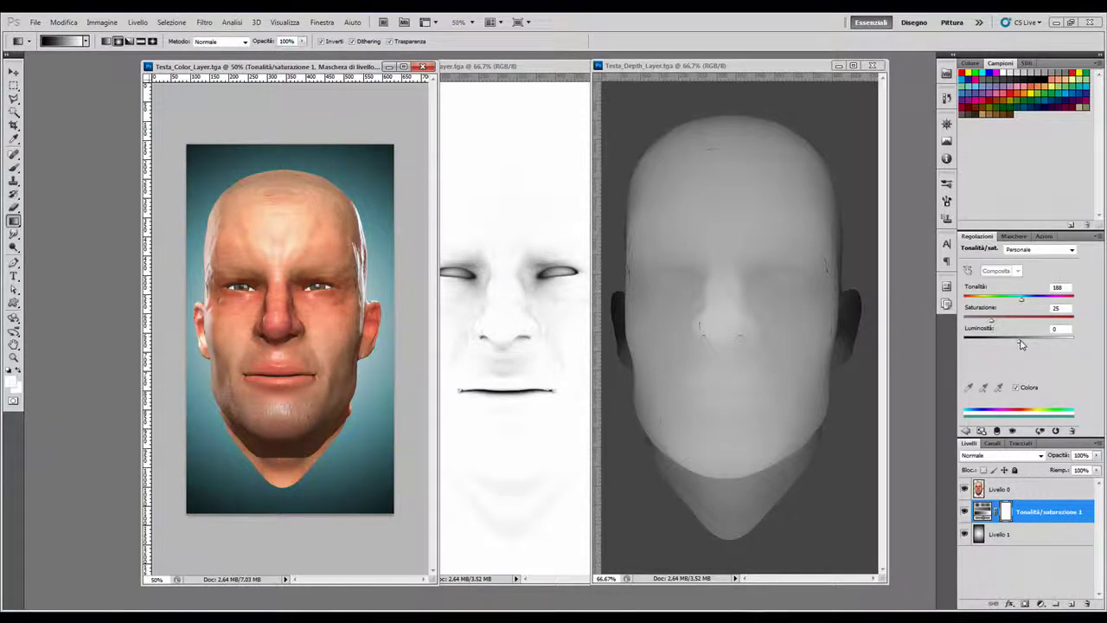
pyautogui.moveTo(1020, 341); pyautogui.dragTo(1032, 342)
pyautogui.moveTo(1022, 298)
pyautogui.mouseDown()
pyautogui.moveTo(1035, 302)
pyautogui.moveTo(994, 312)
pyautogui.moveTo(1033, 345)
pyautogui.mouseUp()
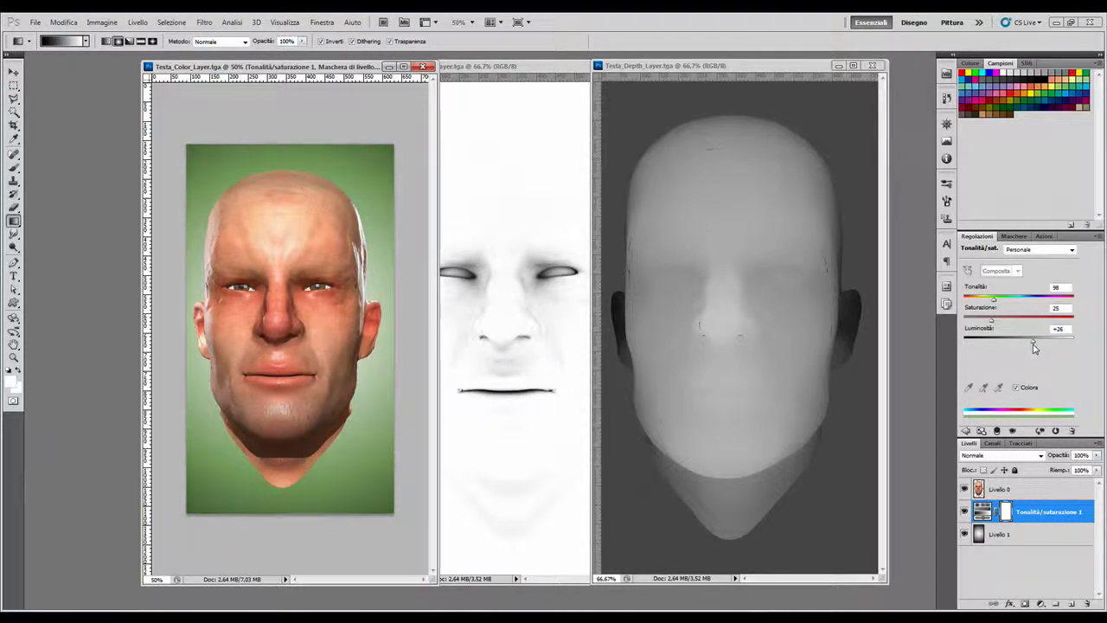
pyautogui.moveTo(993, 325); pyautogui.dragTo(984, 321)
pyautogui.click(1041, 494)
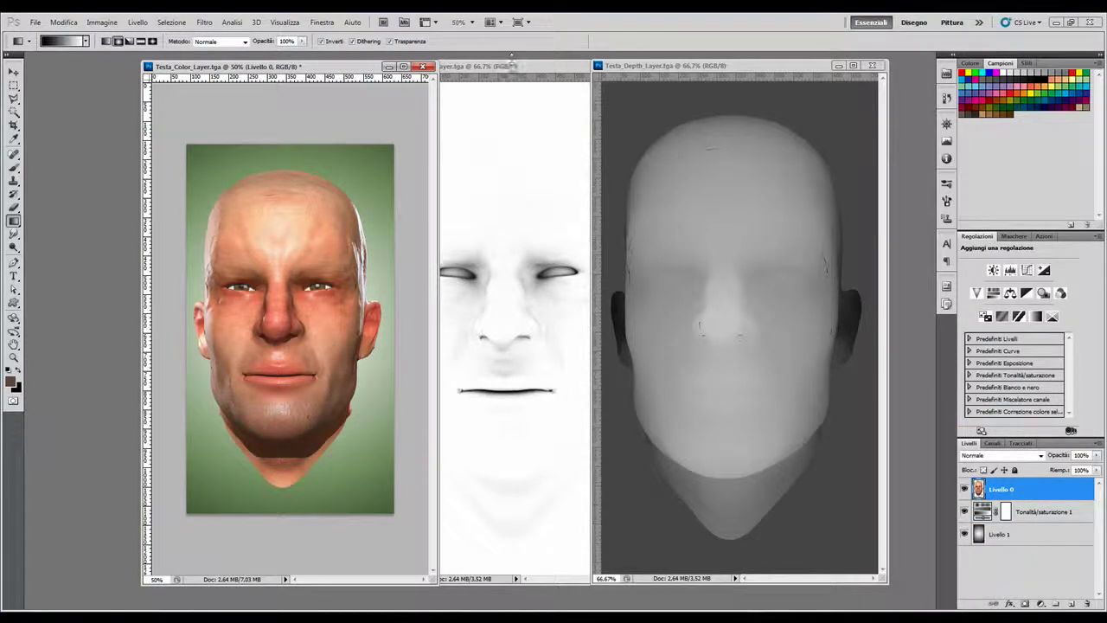
pyautogui.click(511, 66)
pyautogui.click(13, 72)
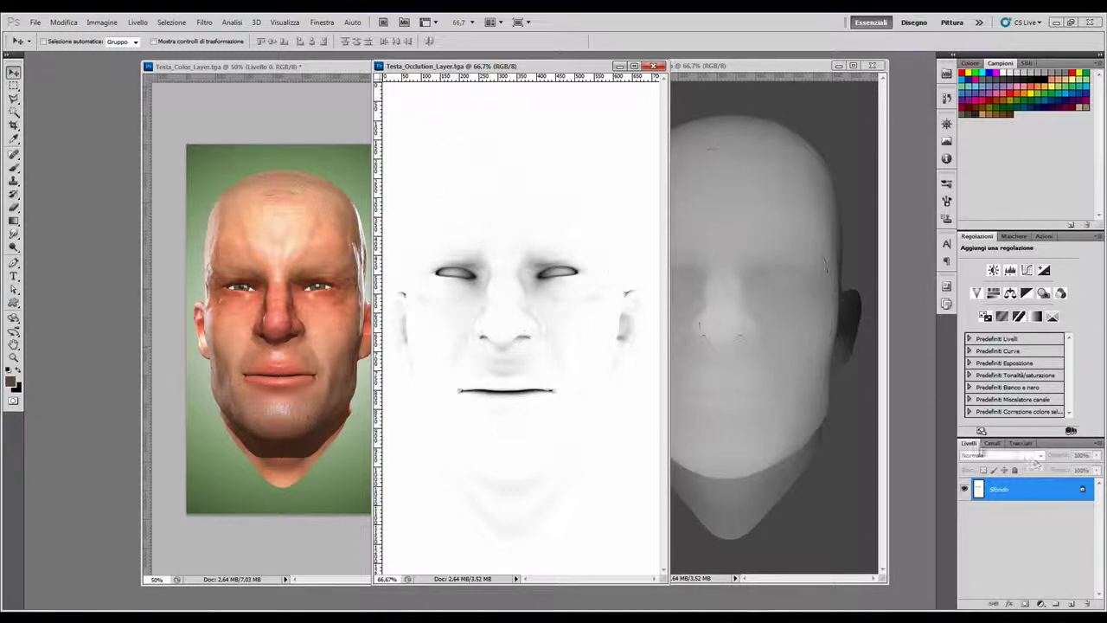
pyautogui.click(988, 444)
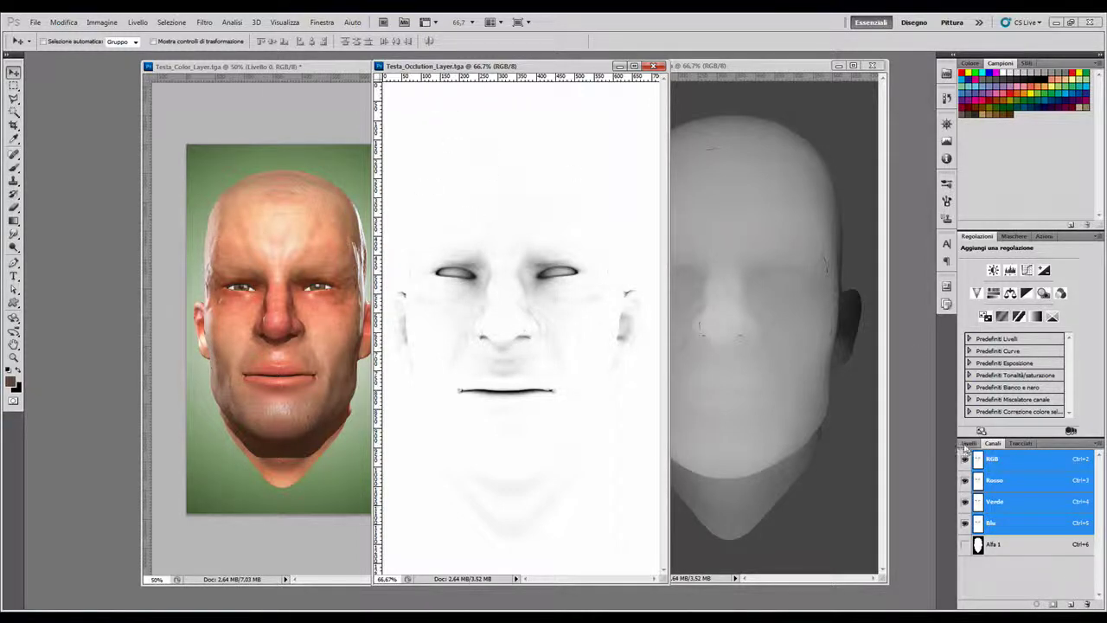
pyautogui.click(968, 443)
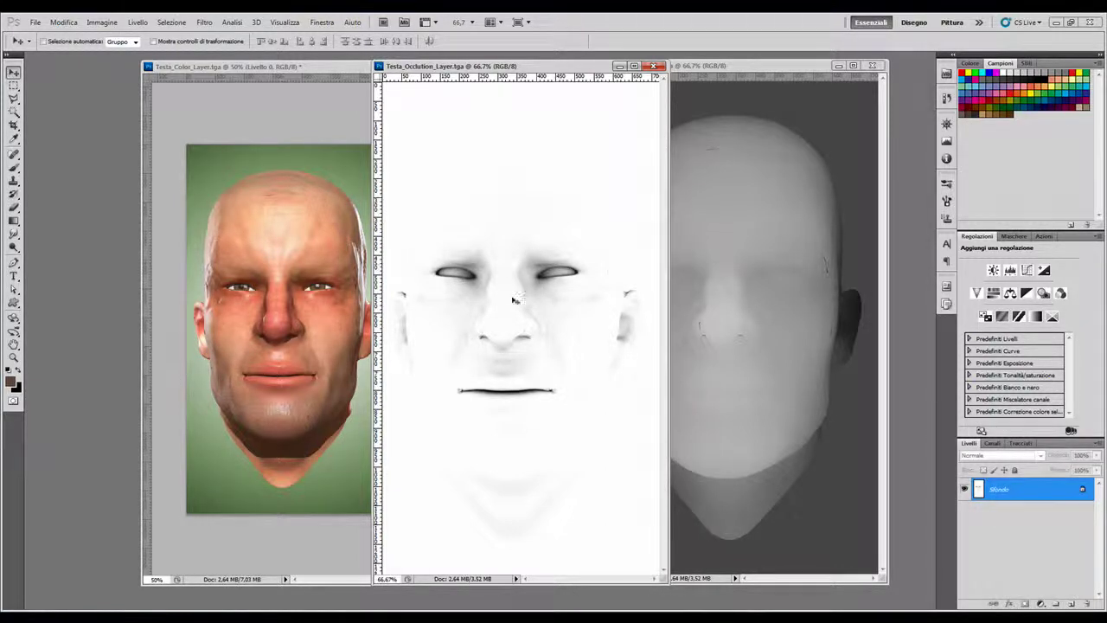
pyautogui.moveTo(510, 279); pyautogui.dragTo(273, 297)
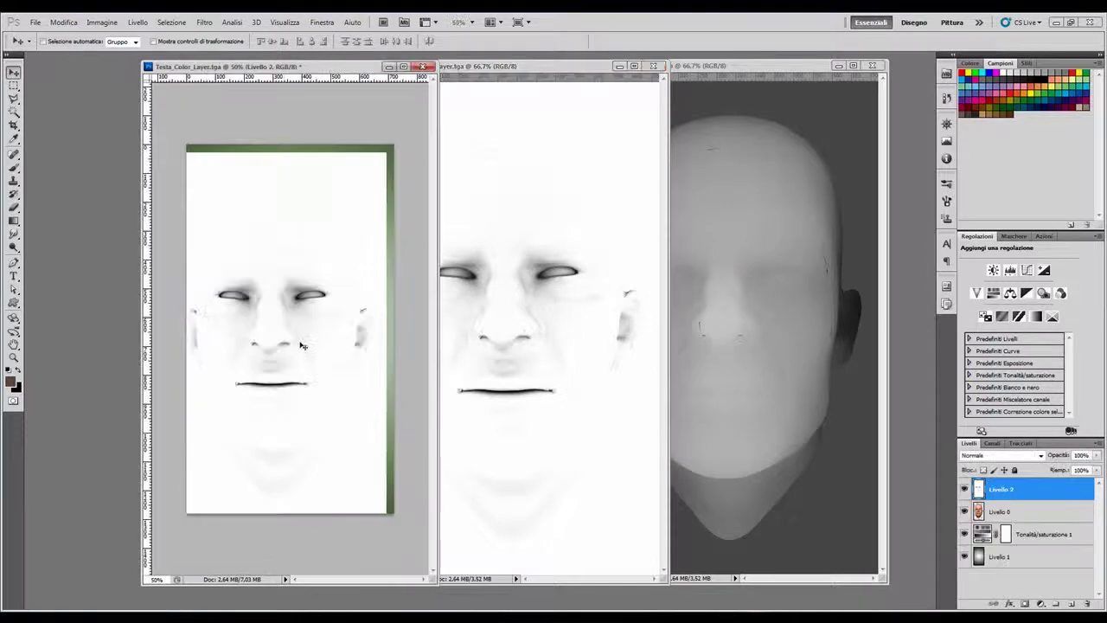
pyautogui.moveTo(284, 339); pyautogui.dragTo(292, 327)
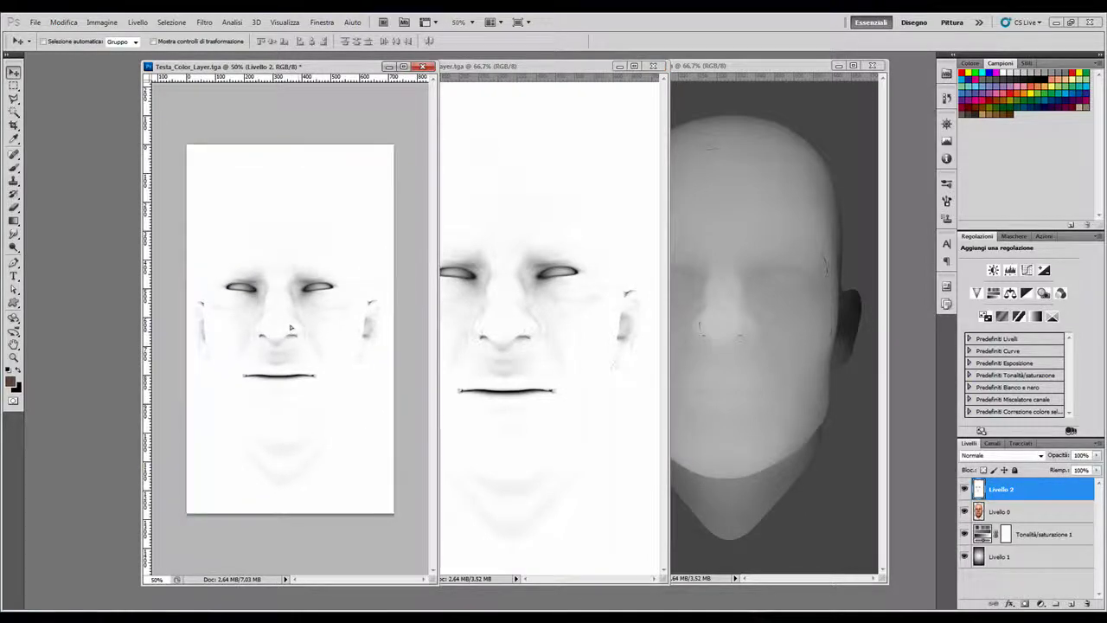
pyautogui.click(1004, 456)
pyautogui.click(983, 197)
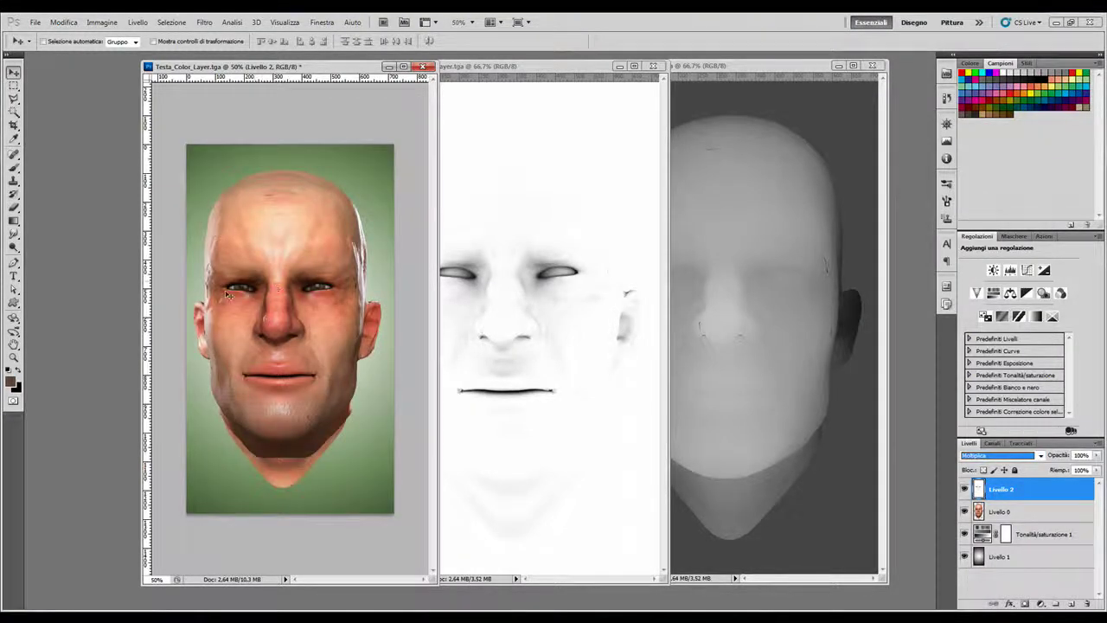
pyautogui.click(965, 489)
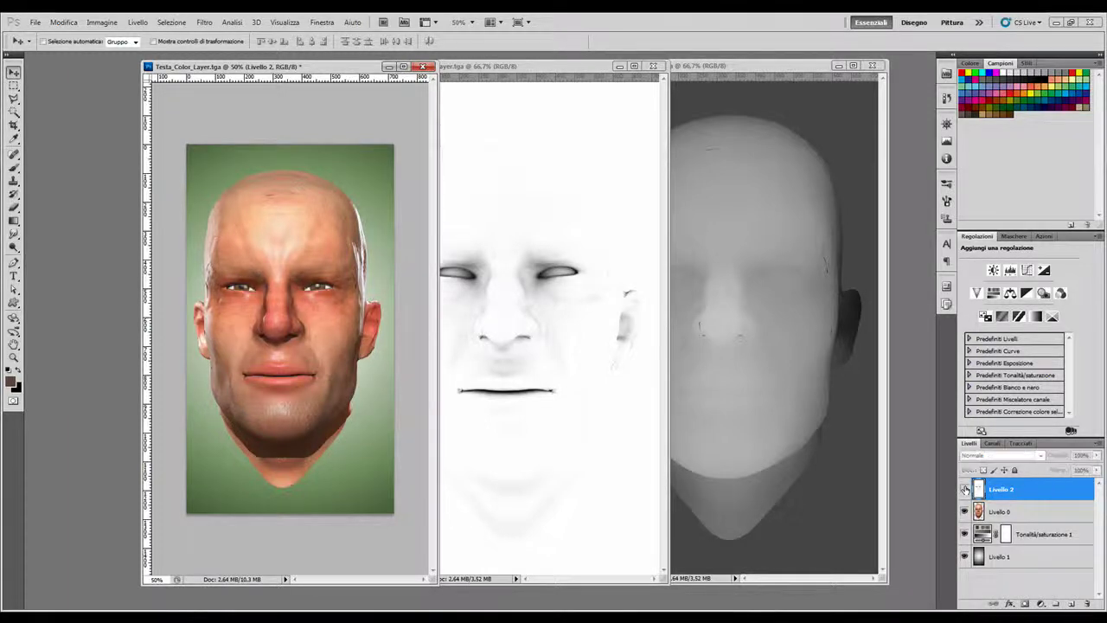
pyautogui.click(966, 489)
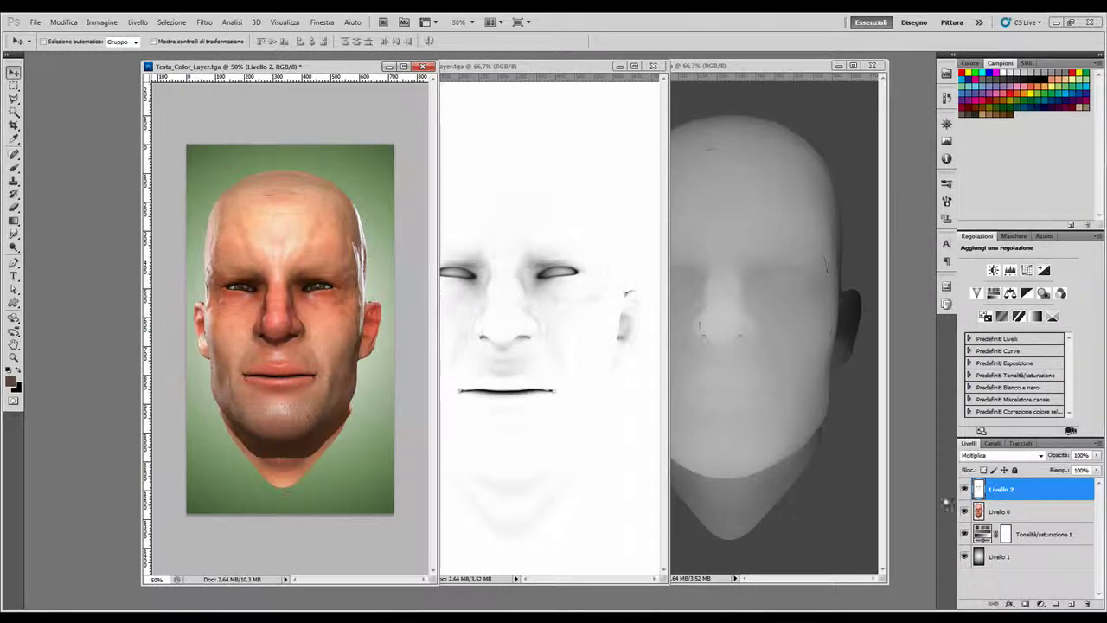
pyautogui.click(966, 489)
pyautogui.click(966, 489)
pyautogui.moveTo(1060, 492); pyautogui.dragTo(1086, 604)
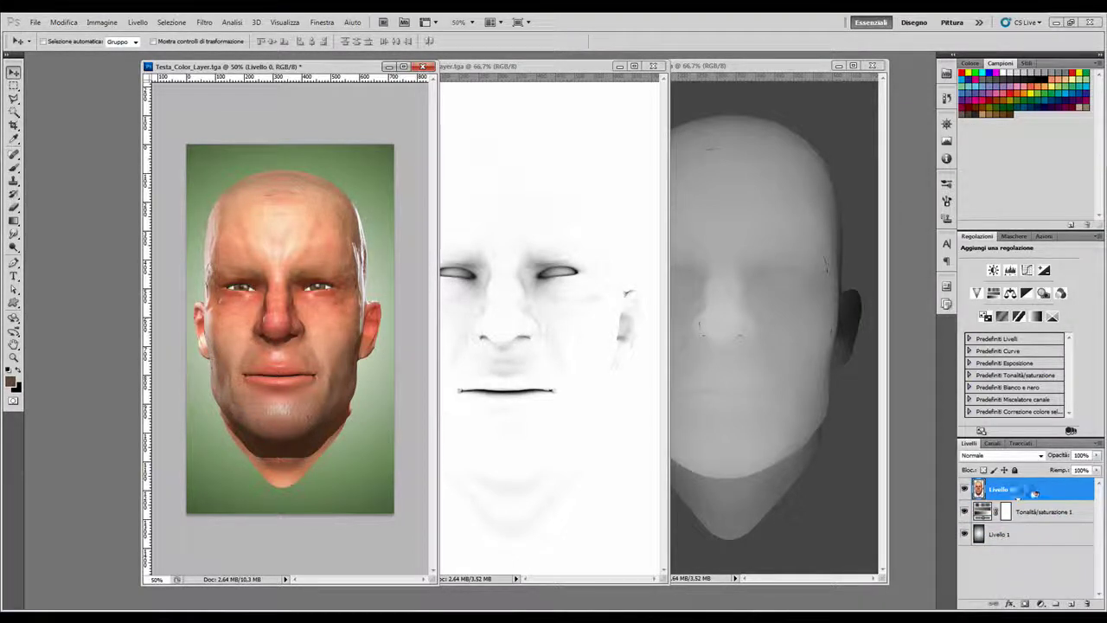
# Drag the occlusion image into Testa_Color_Layer as new layer Livello 2
pyautogui.click(581, 253)
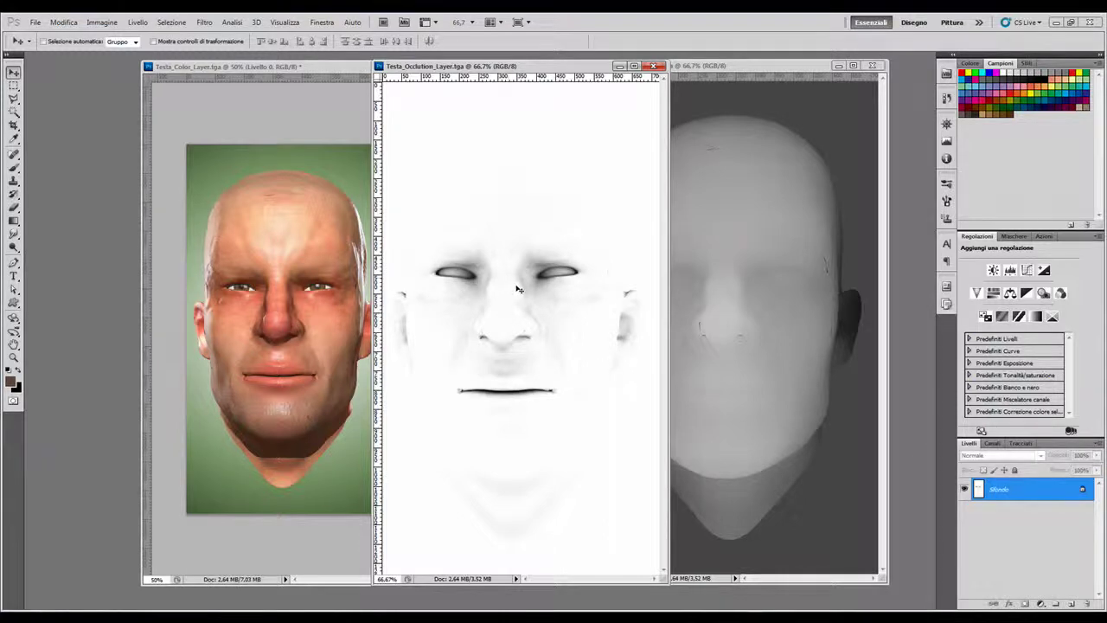
pyautogui.moveTo(518, 289); pyautogui.dragTo(305, 310)
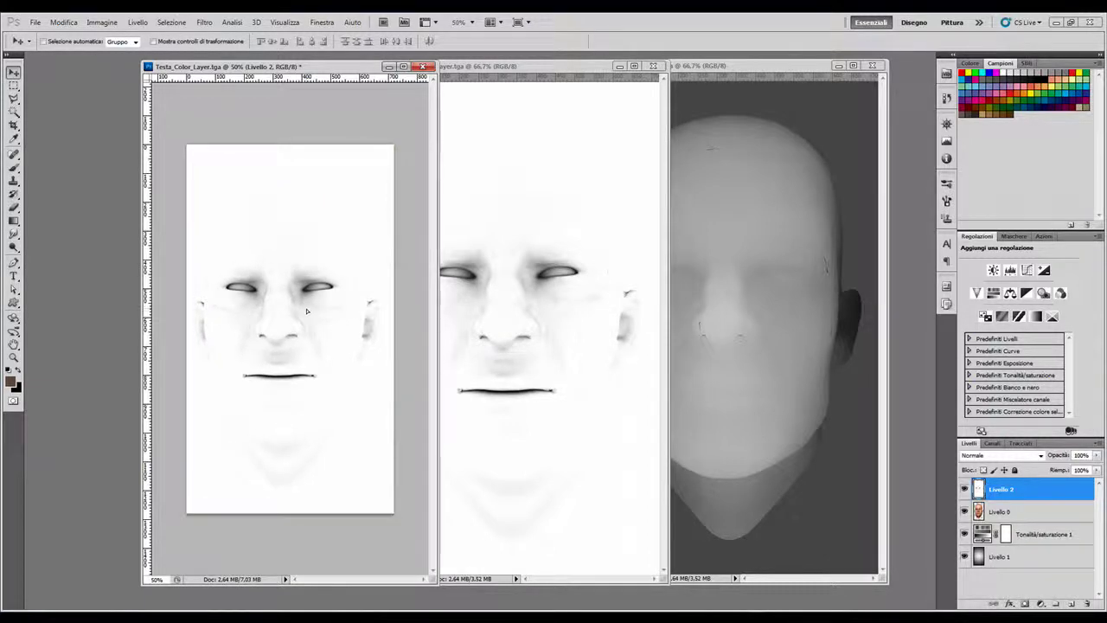
pyautogui.click(993, 443)
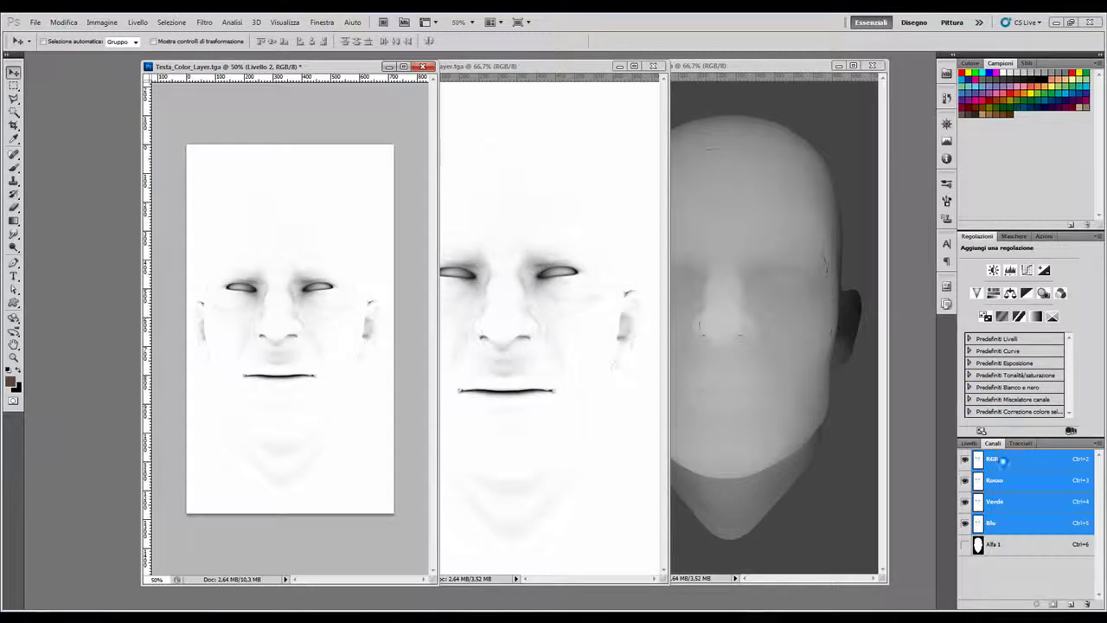
# Compare the Rosso, Verde and Blu channels, then load Rosso as a selection
pyautogui.click(991, 481)
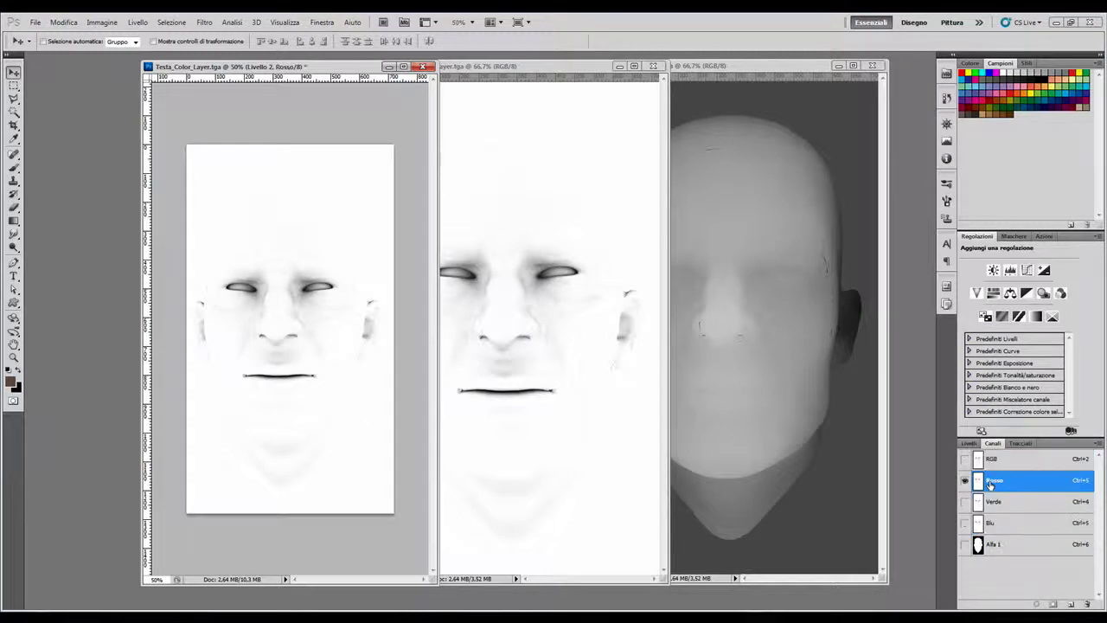
pyautogui.click(981, 504)
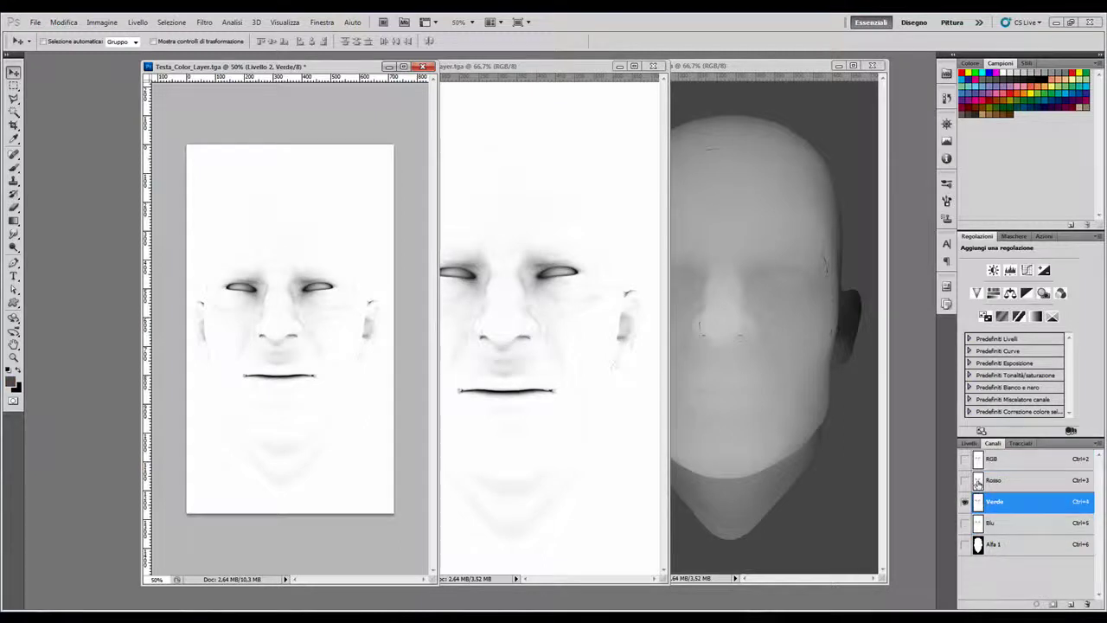
pyautogui.click(977, 482)
pyautogui.click(981, 503)
pyautogui.click(983, 524)
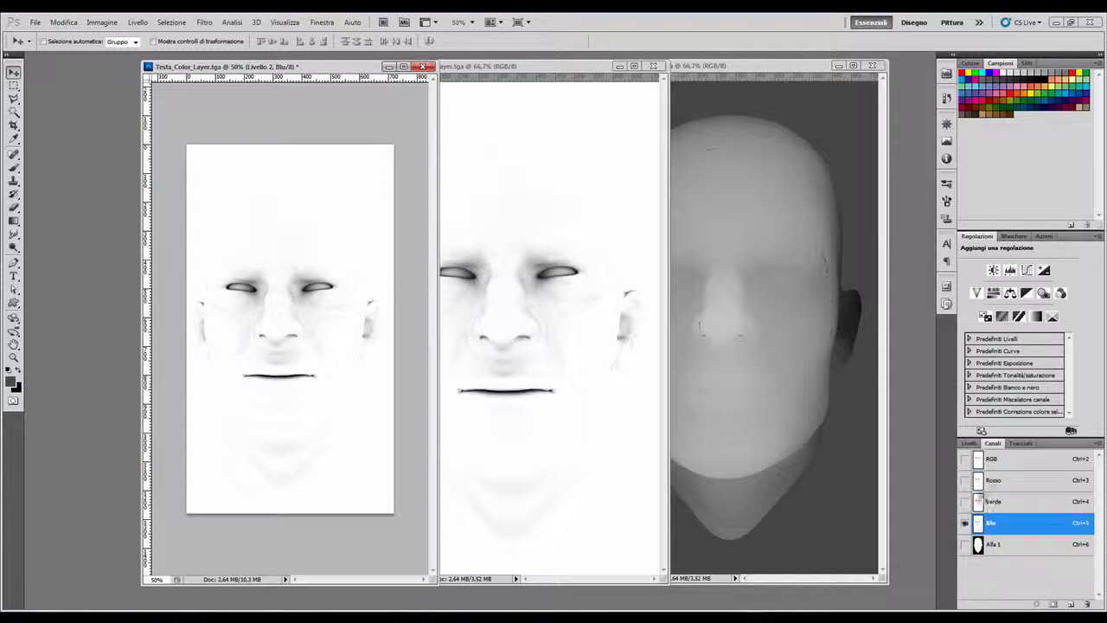
pyautogui.click(981, 482)
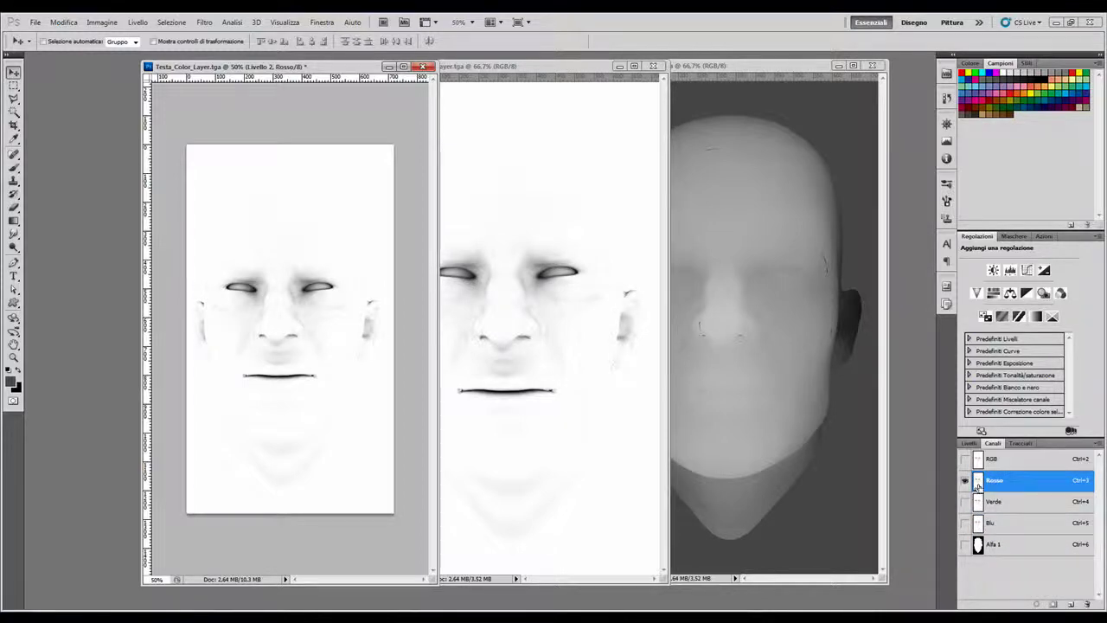
pyautogui.keyDown('ctrl'); pyautogui.click(978, 485); pyautogui.keyUp('ctrl')
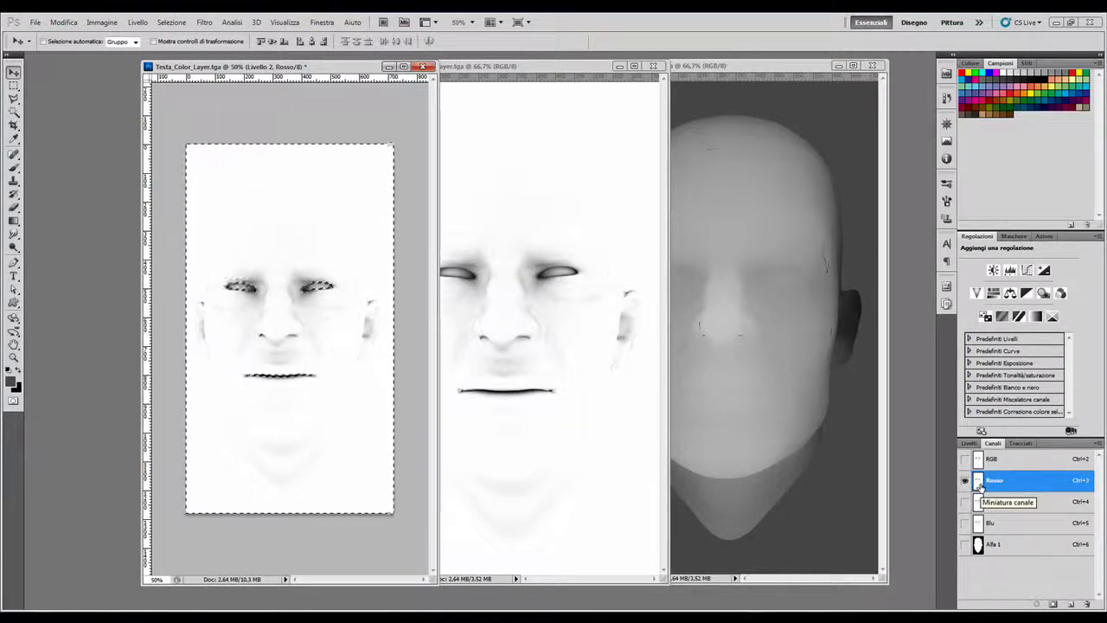
pyautogui.click(969, 443)
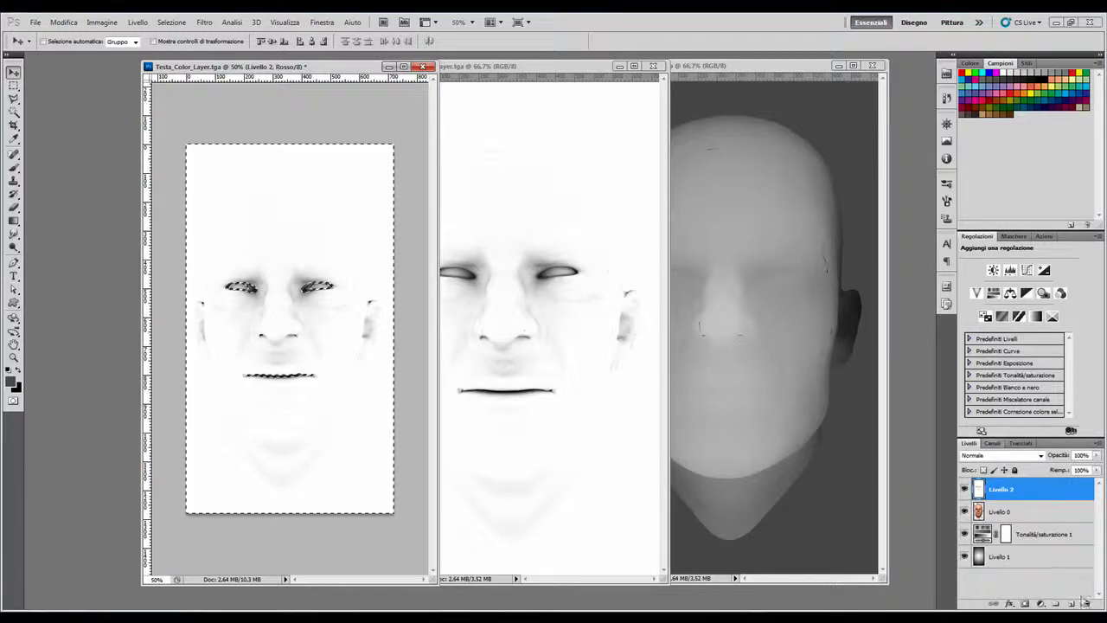
# Add Livello 3, hide Livello 2, and ready the Paint Bucket with black foreground
pyautogui.click(1072, 604)
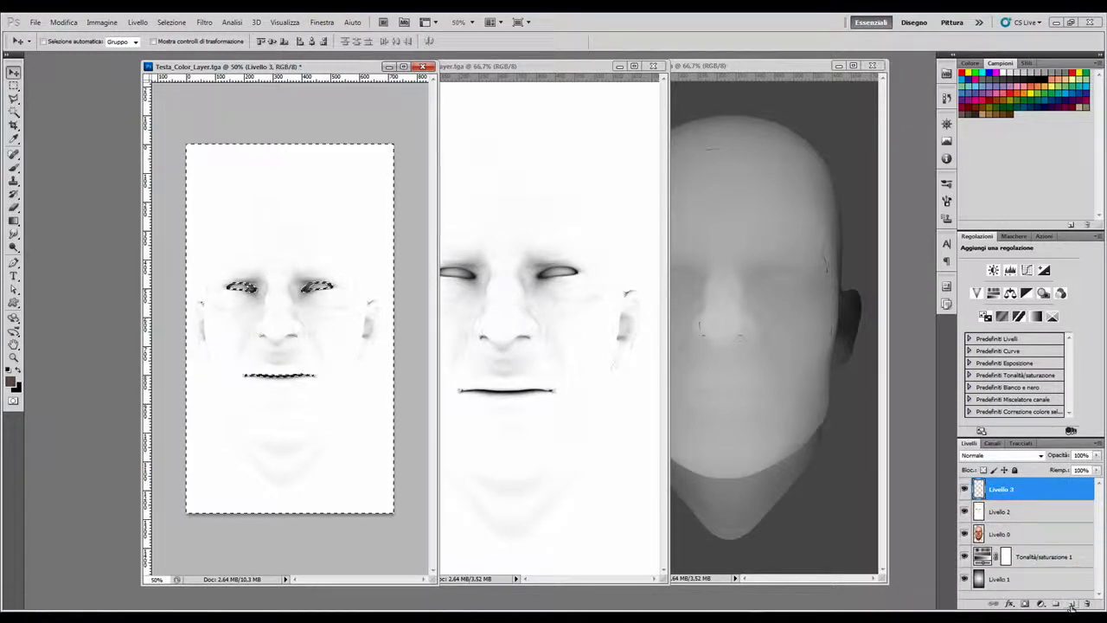
pyautogui.click(965, 511)
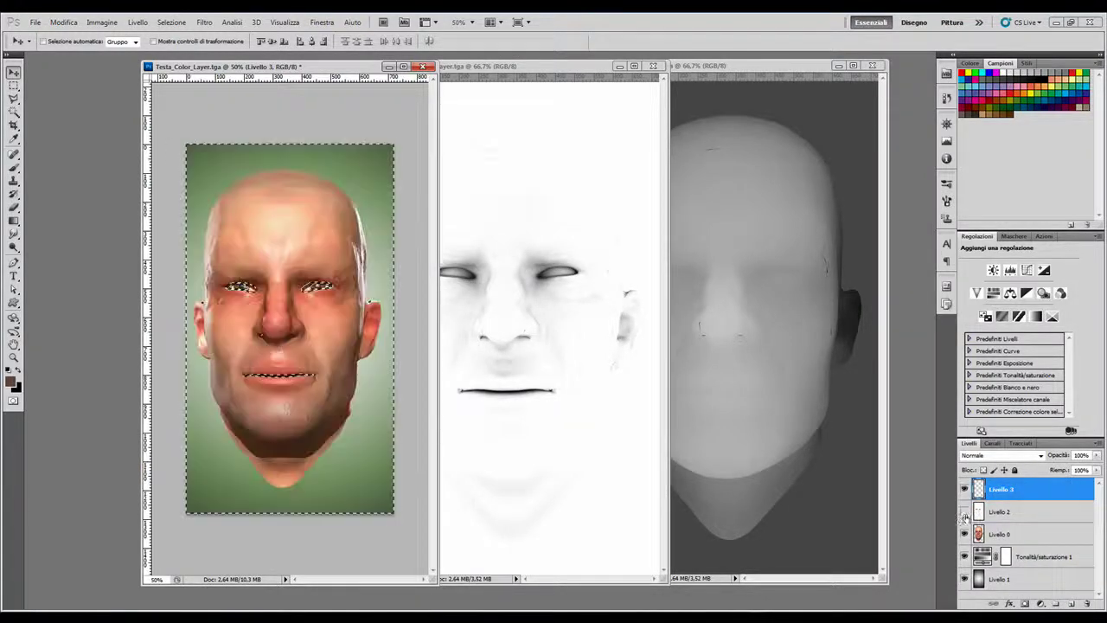
pyautogui.click(14, 220)
pyautogui.click(40, 232)
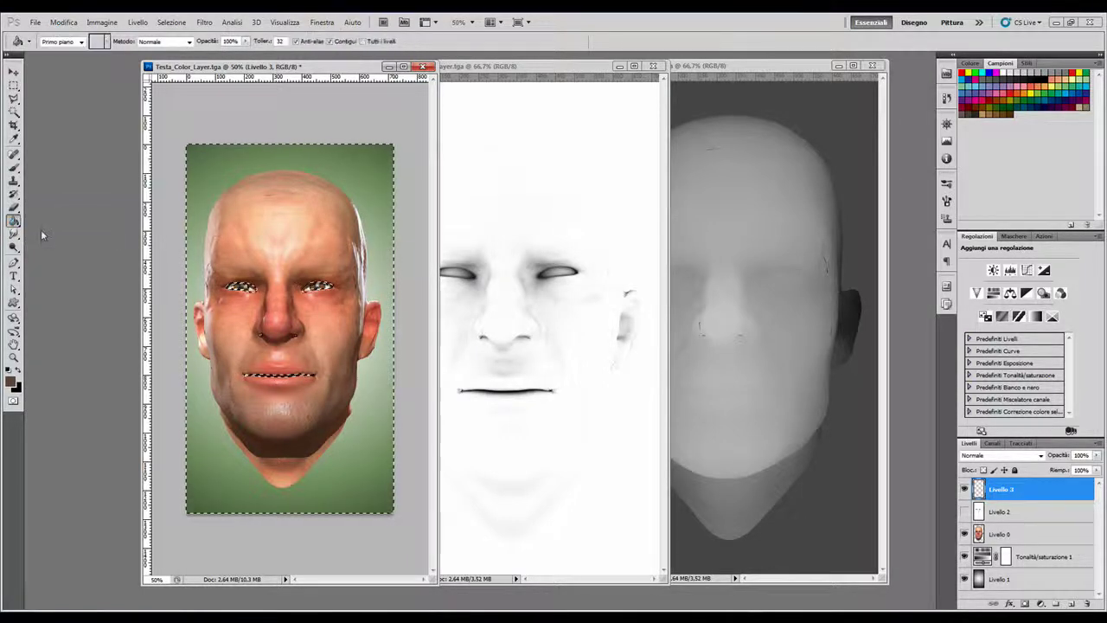
pyautogui.click(12, 383)
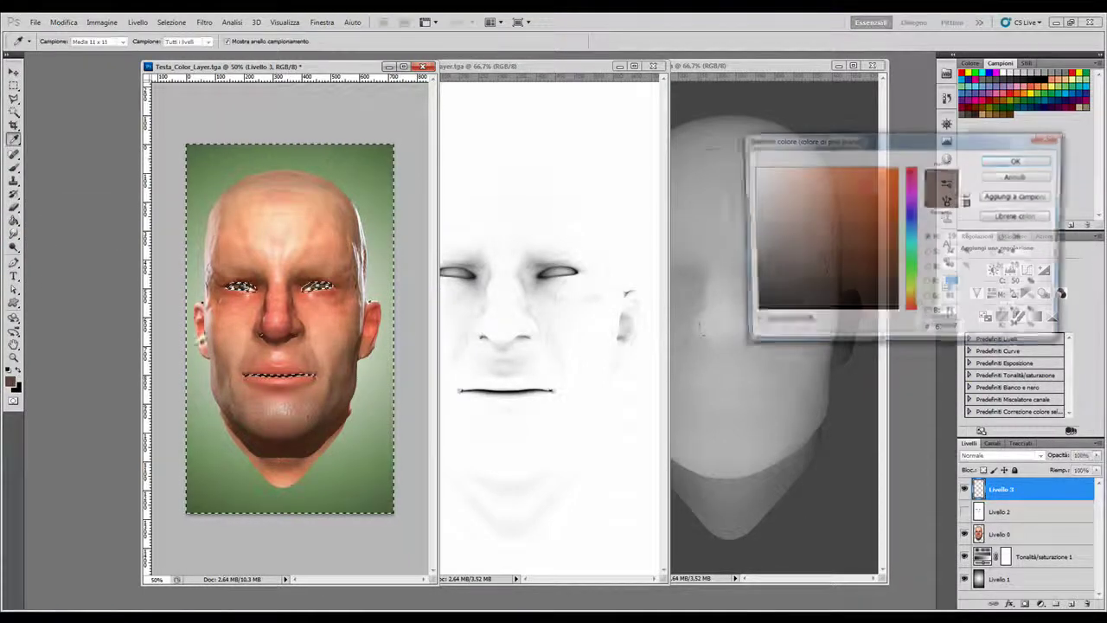
pyautogui.click(752, 312)
pyautogui.click(1019, 161)
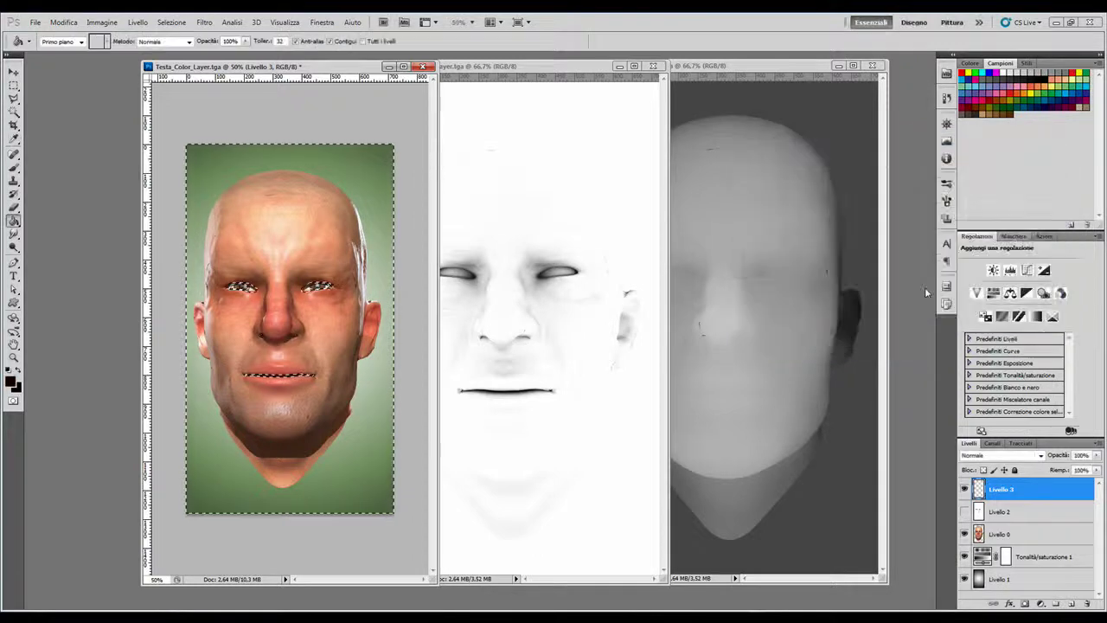
# Fill the inverted selection's eye and mouth areas with black on Livello 3, then deselect
pyautogui.click(308, 292)
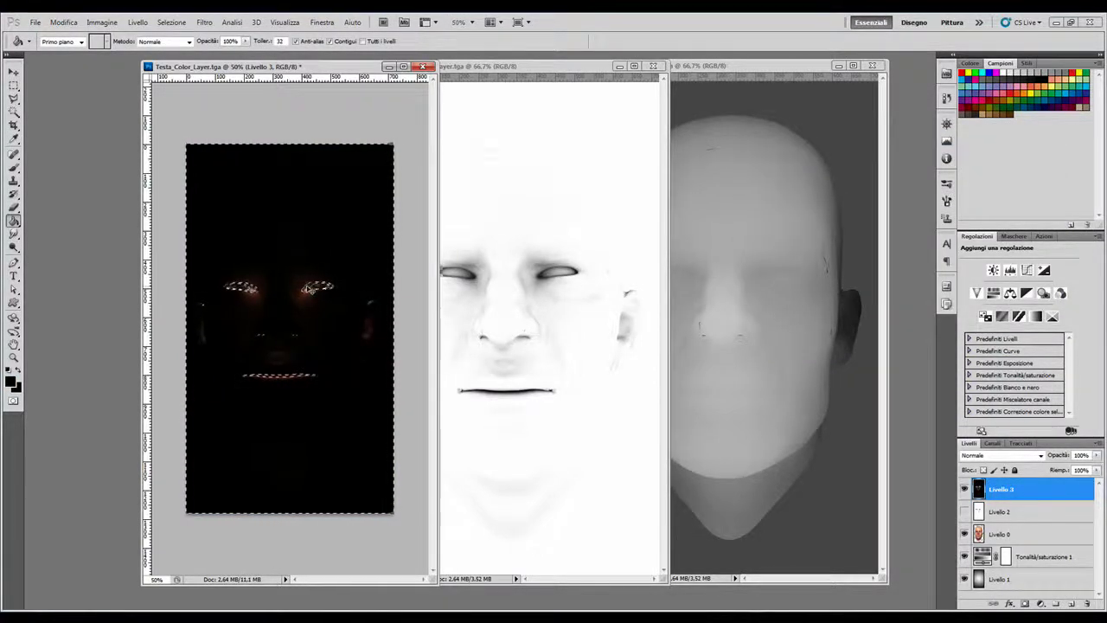
pyautogui.hotkey('ctrl', 'z')
pyautogui.press('m')
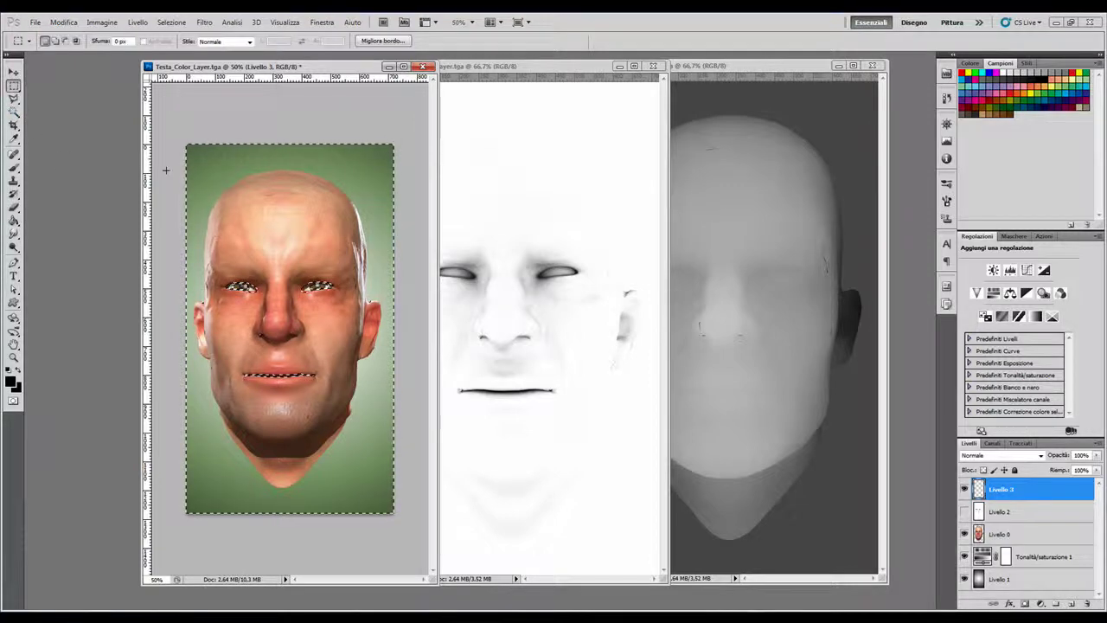
pyautogui.rightClick(277, 234)
pyautogui.click(303, 252)
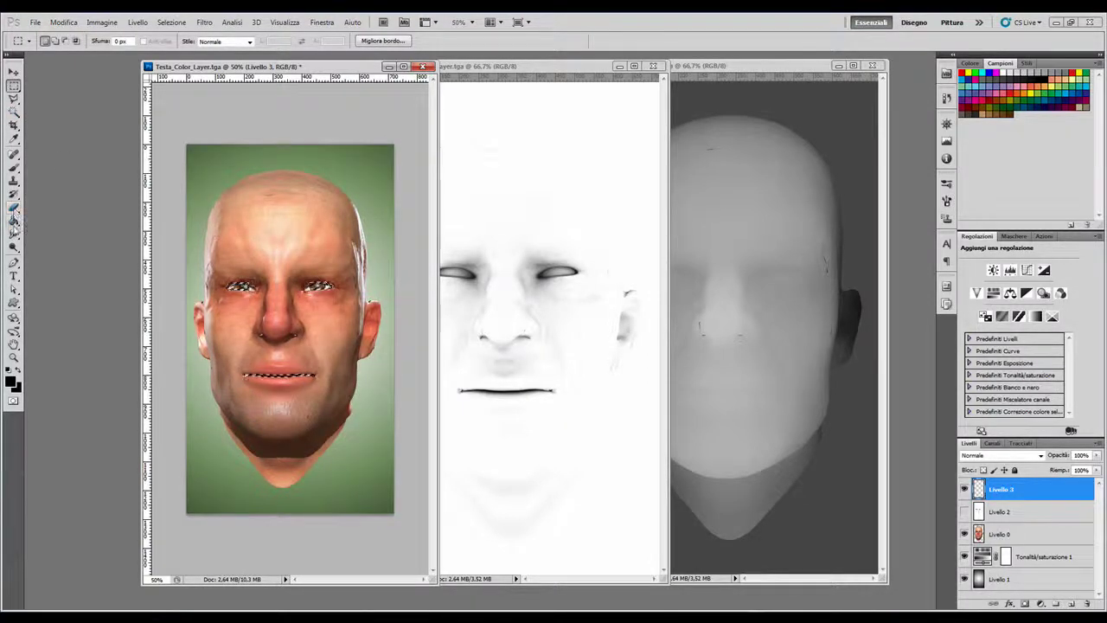
pyautogui.click(14, 220)
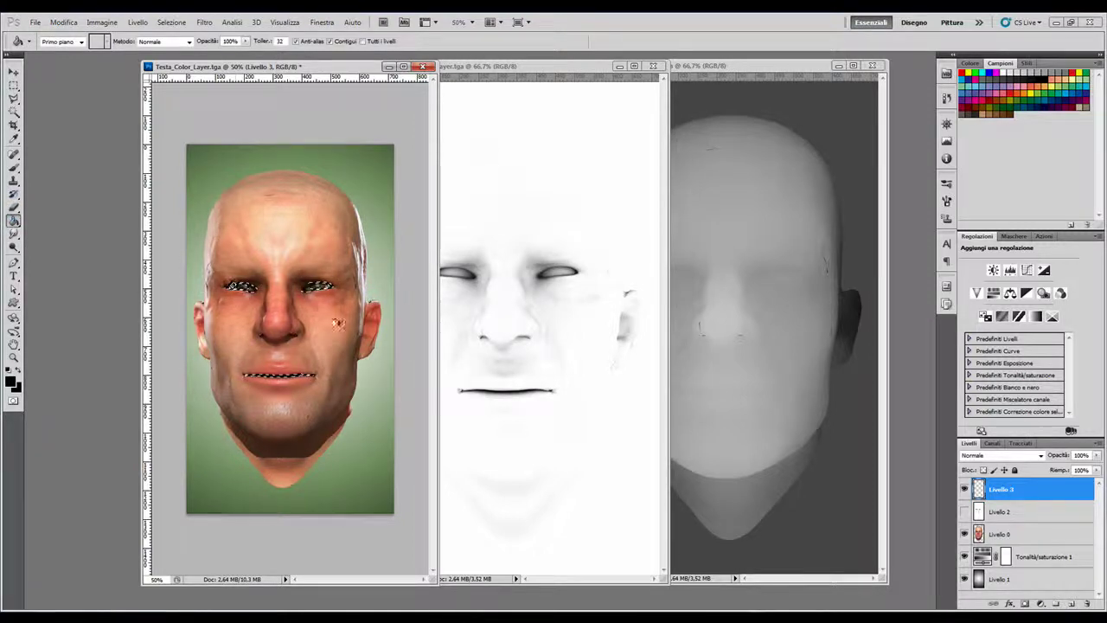
pyautogui.hotkey('ctrl', 'd')
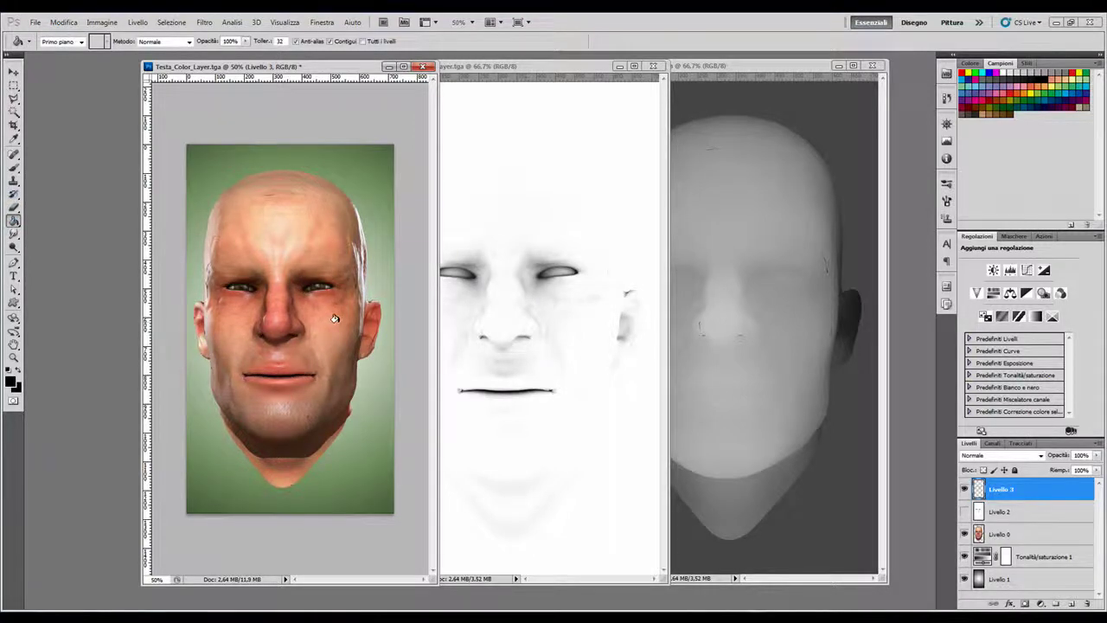
pyautogui.click(14, 85)
# Blend Livello 3 in Luce soffusa mode, toggling its visibility to compare before leaving it on
pyautogui.click(1014, 458)
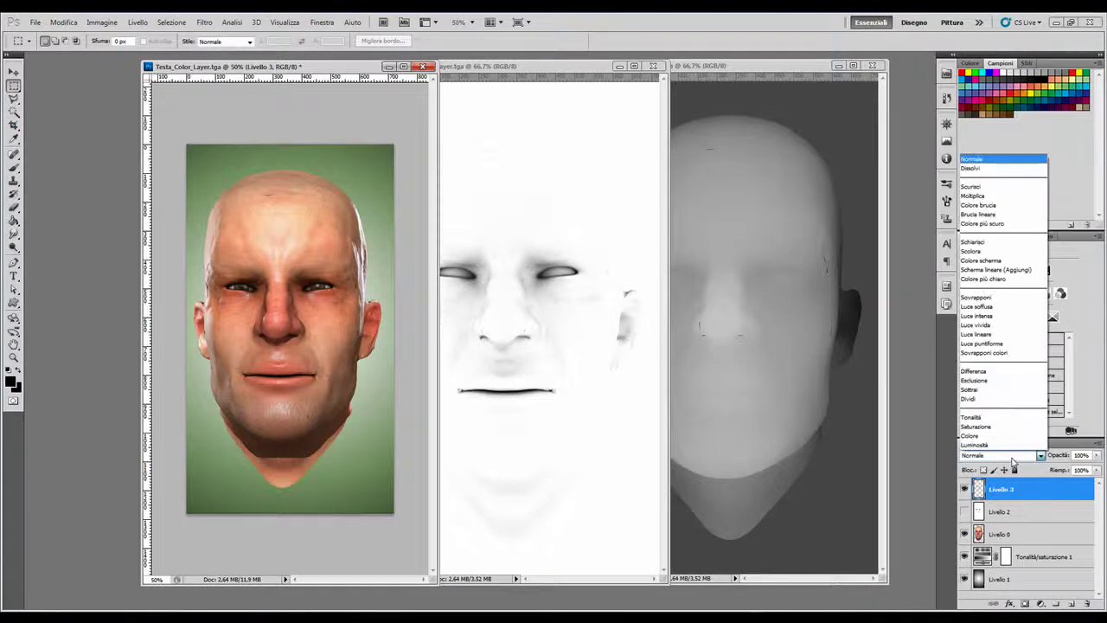
pyautogui.click(995, 307)
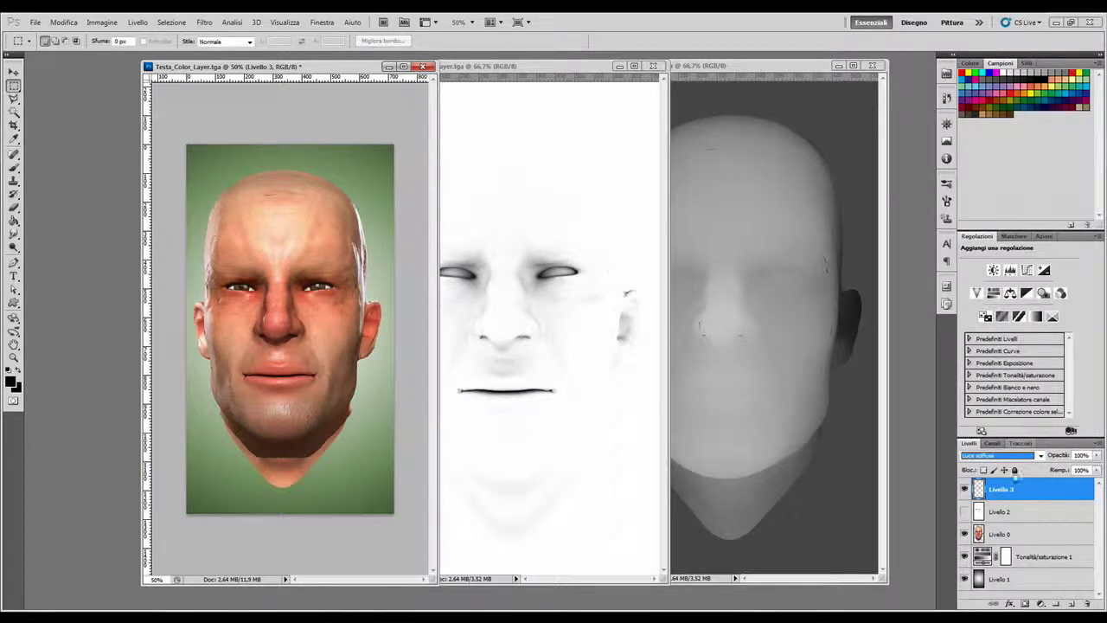
pyautogui.click(966, 489)
pyautogui.click(965, 490)
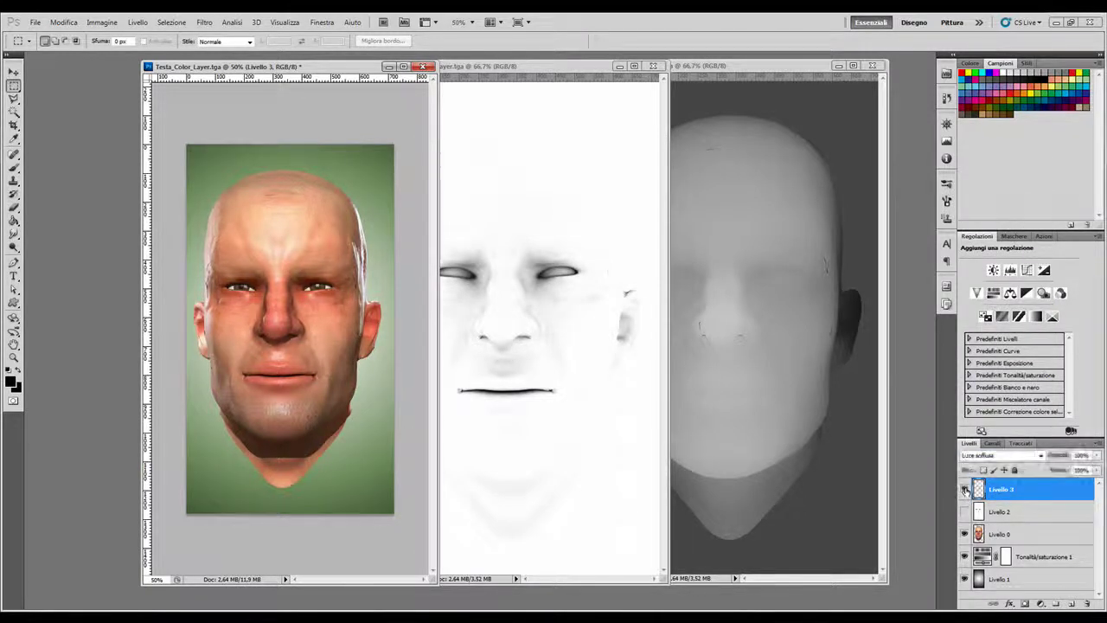
pyautogui.click(965, 490)
pyautogui.click(966, 489)
pyautogui.click(966, 489)
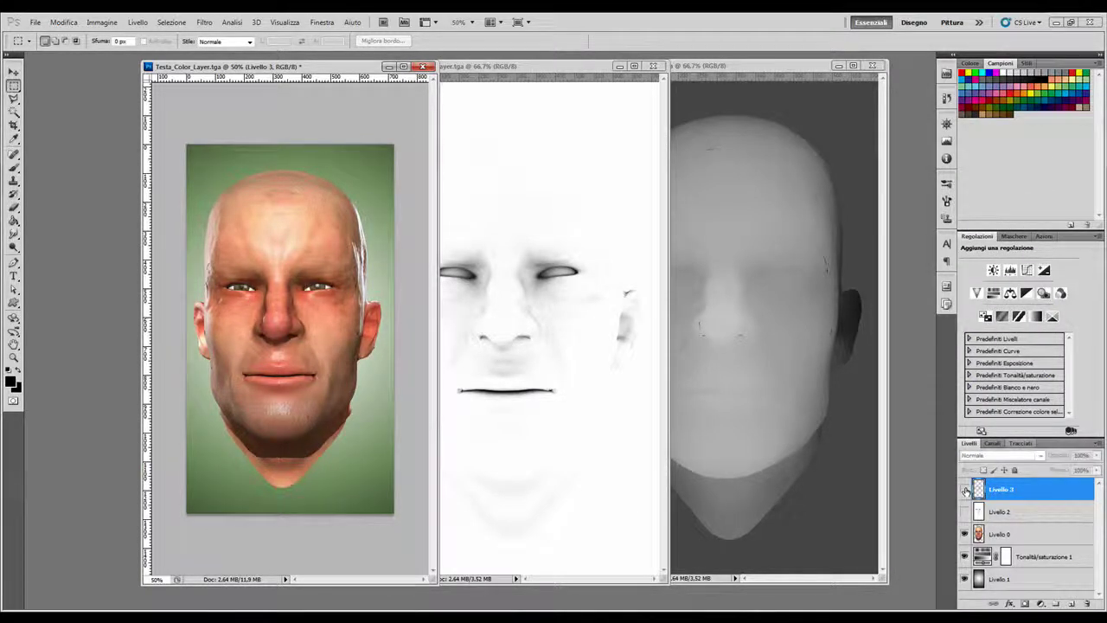
pyautogui.click(965, 490)
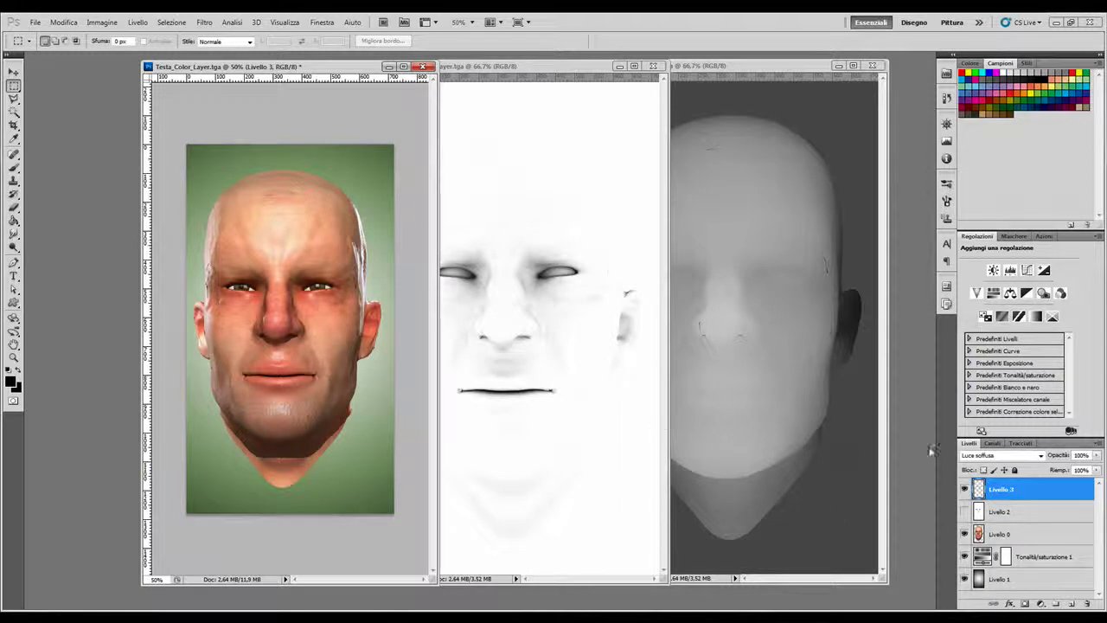
pyautogui.click(966, 490)
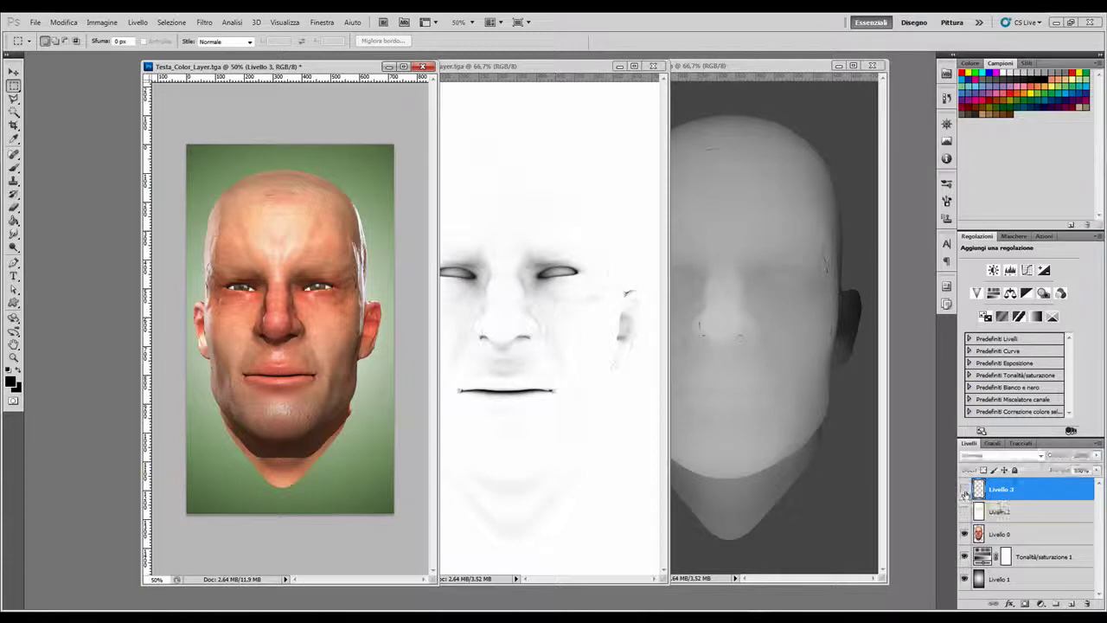
pyautogui.click(965, 490)
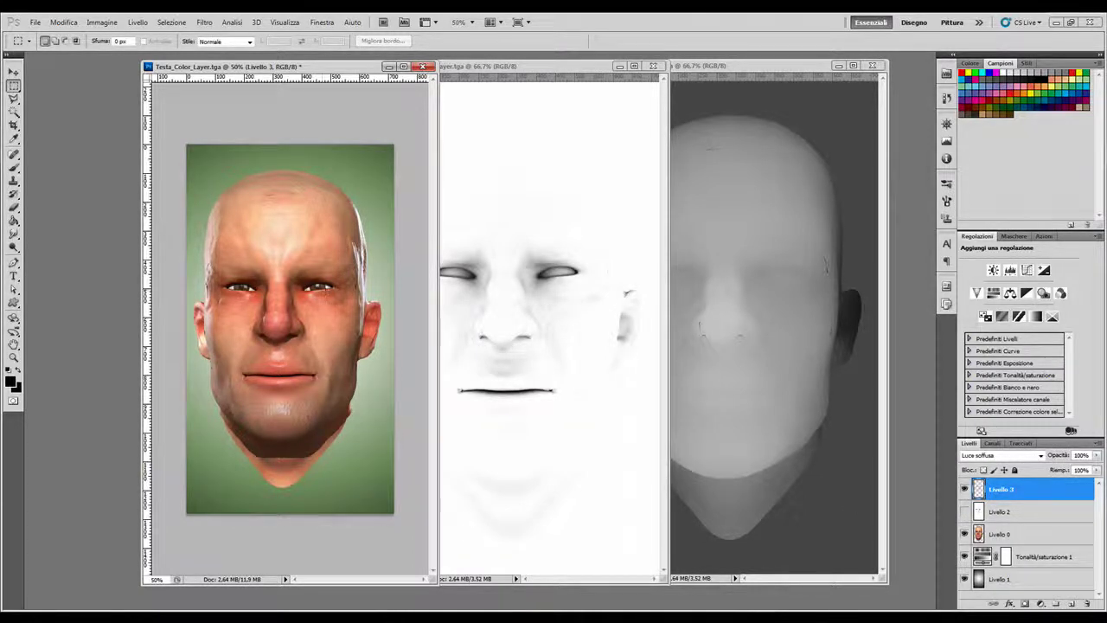
# Cycle through the occlusion, depth and colour documents and view the colour document's channels
pyautogui.click(575, 69)
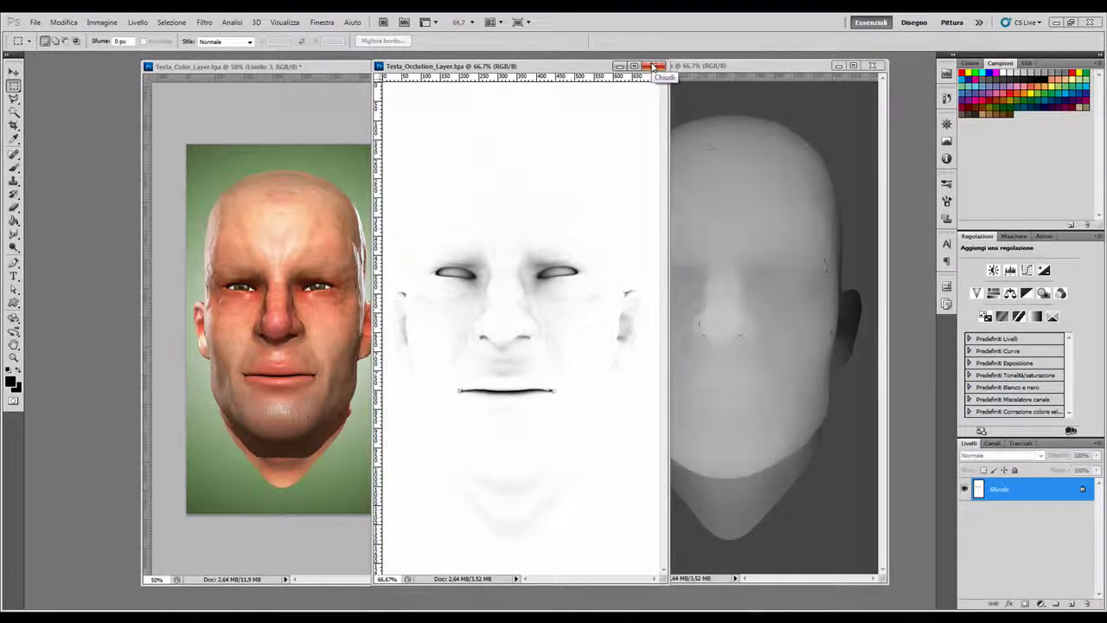
pyautogui.click(709, 66)
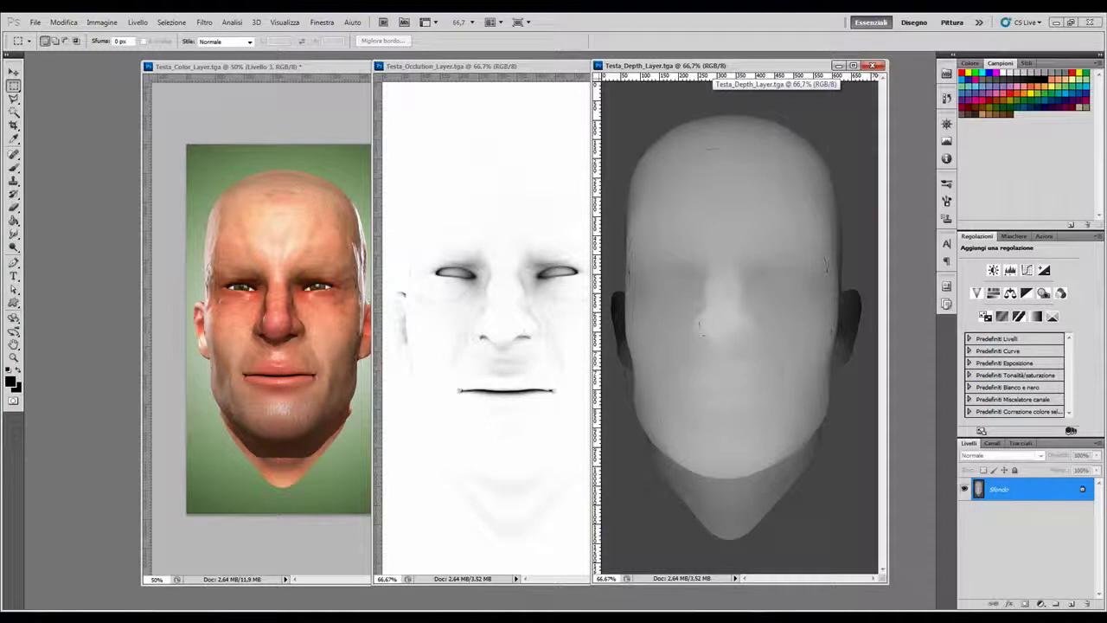
pyautogui.click(310, 69)
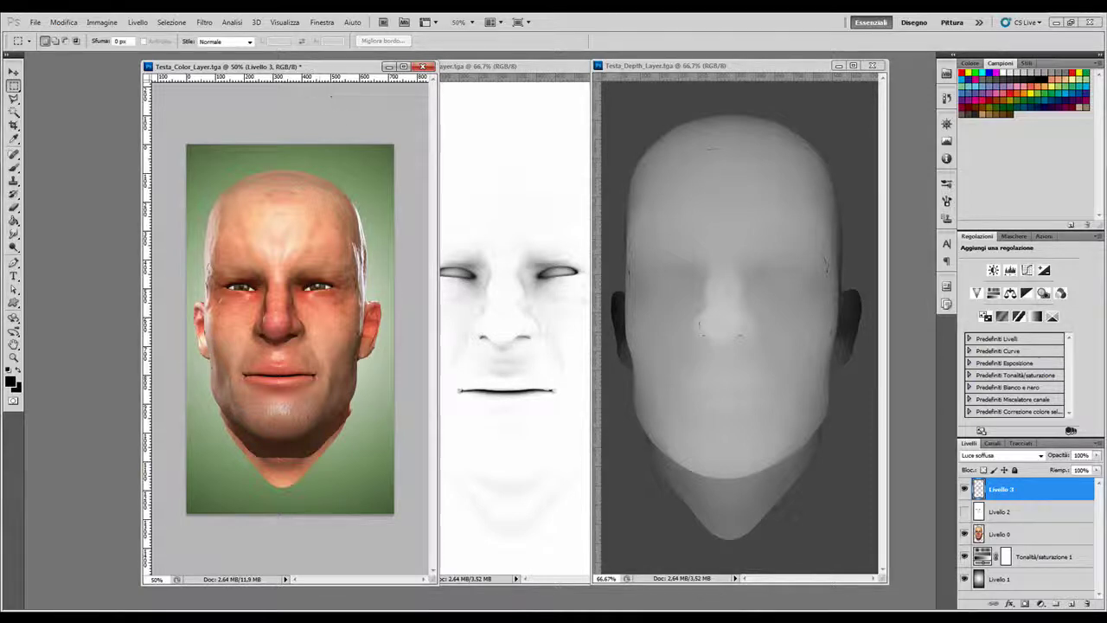
pyautogui.click(993, 443)
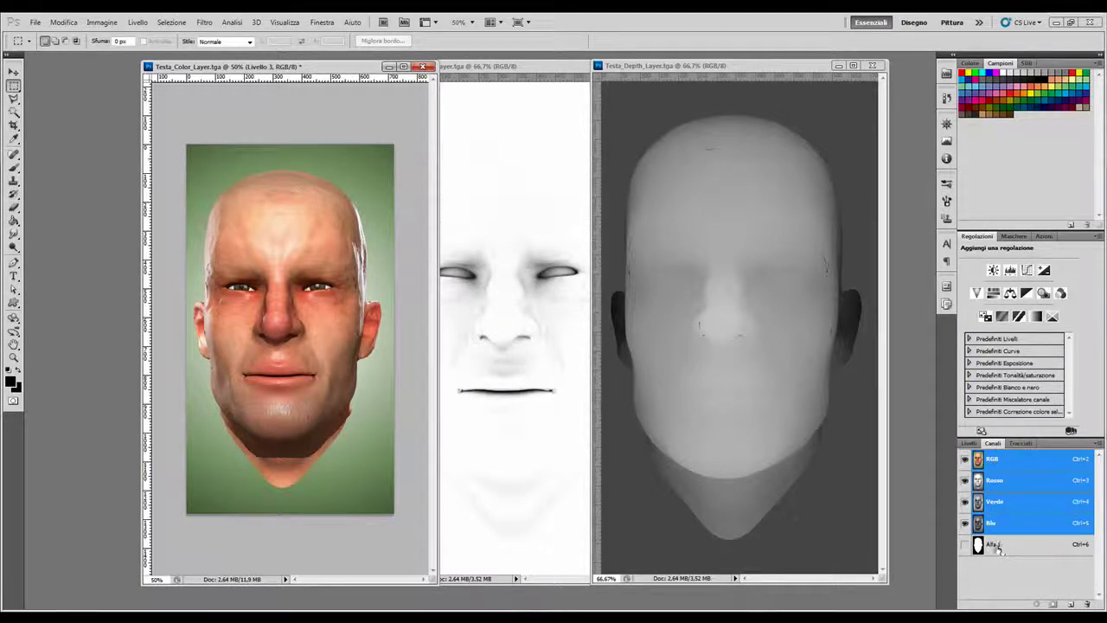
# Zoom out on the depth map document, select the entire image and copy it
pyautogui.click(714, 68)
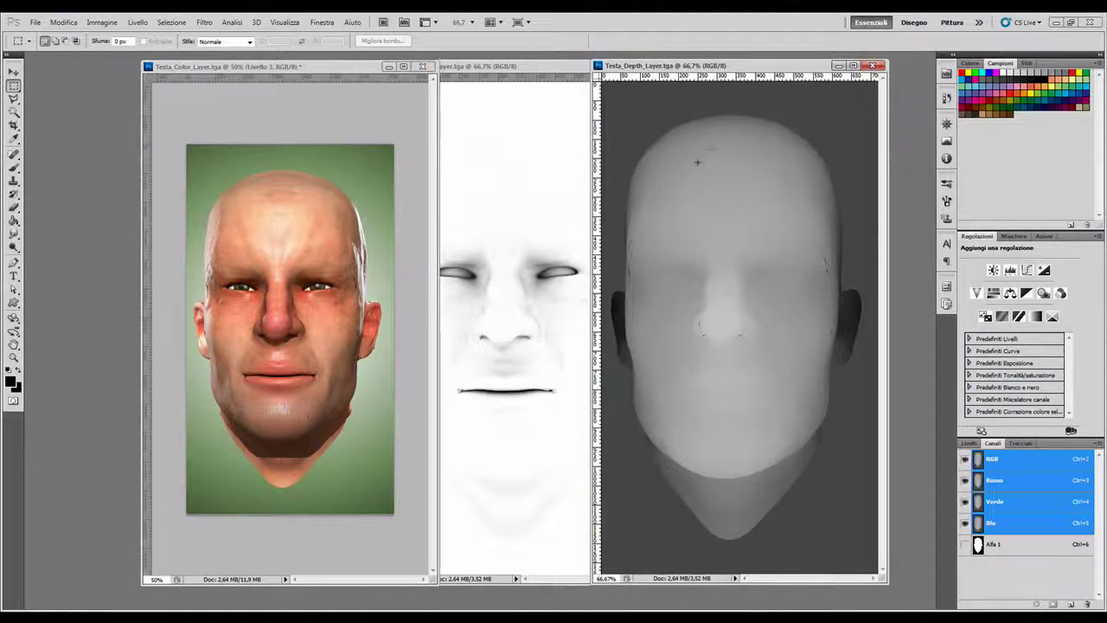
pyautogui.rightClick(696, 183)
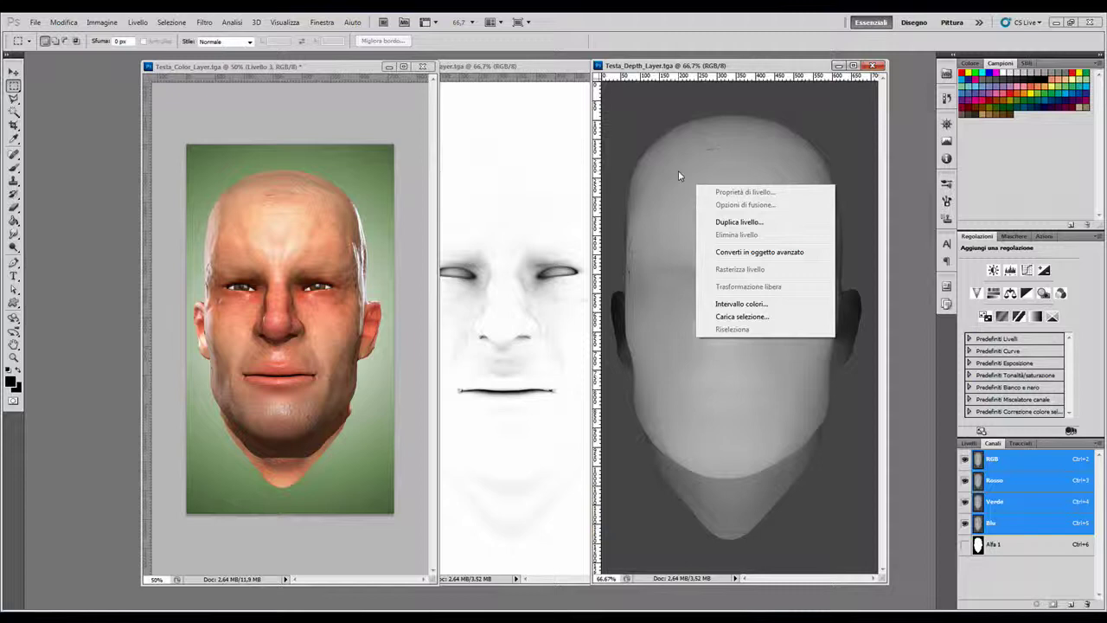
pyautogui.click(680, 174)
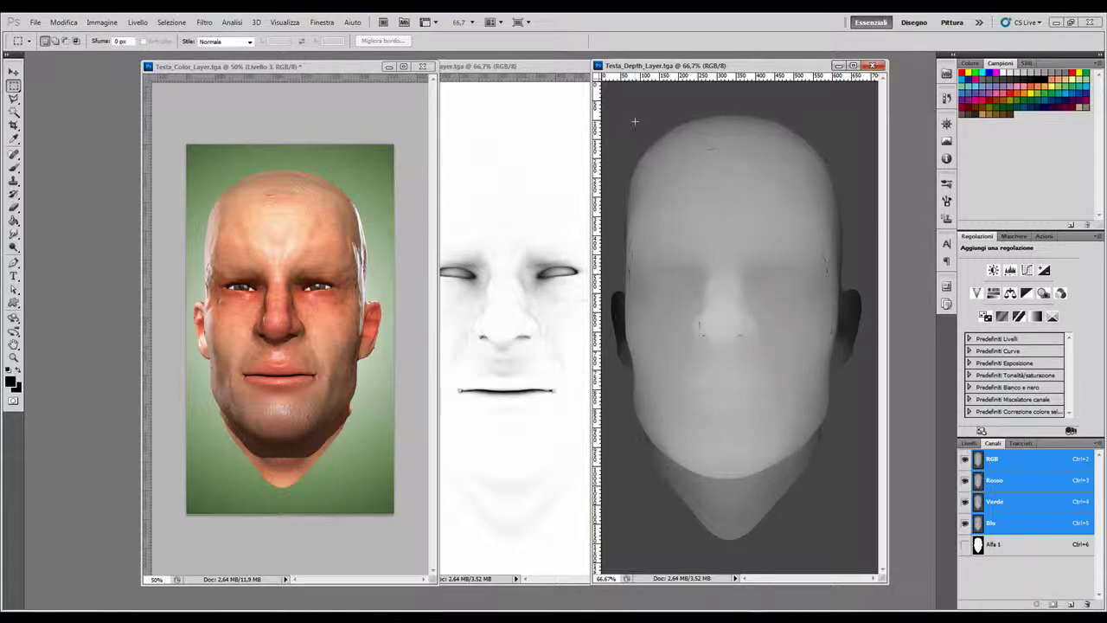
pyautogui.press('F7')
pyautogui.hotkey('ctrl', '-')
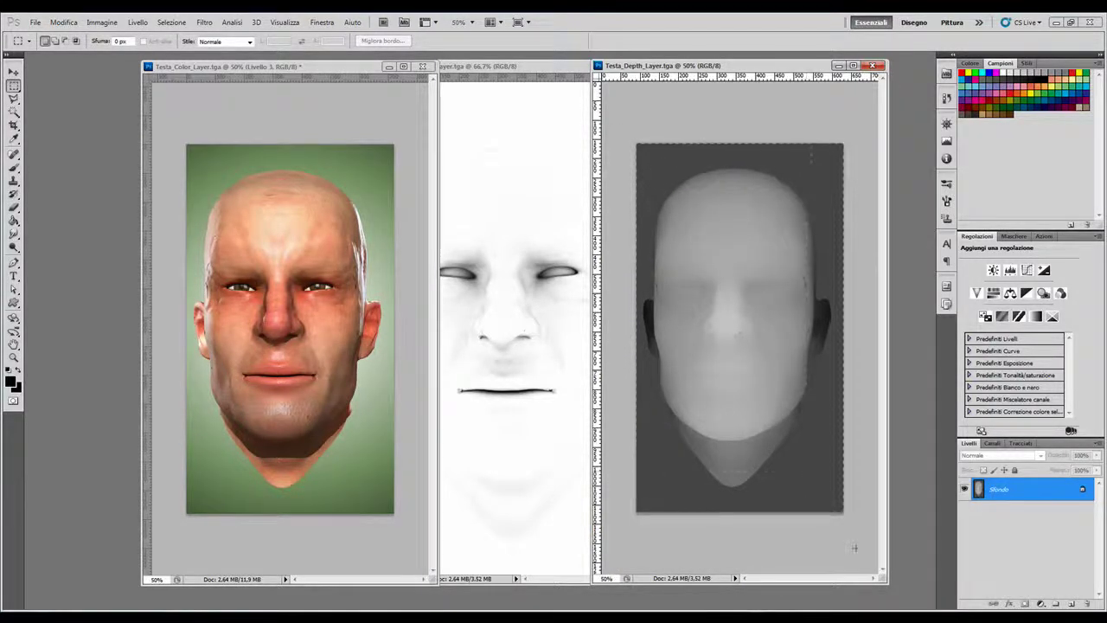
pyautogui.moveTo(636, 144); pyautogui.dragTo(845, 514)
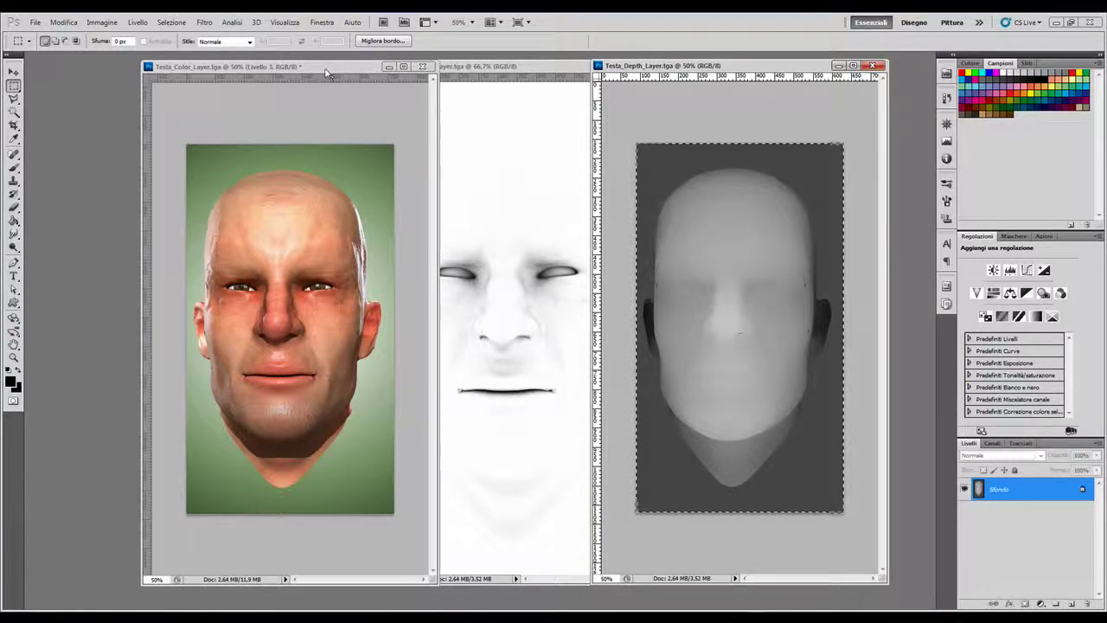
pyautogui.hotkey('ctrl', 'Tab')
# Paste the depth map into Alfa 1, then deselect and pick Livello 0 in Layers
pyautogui.click(992, 443)
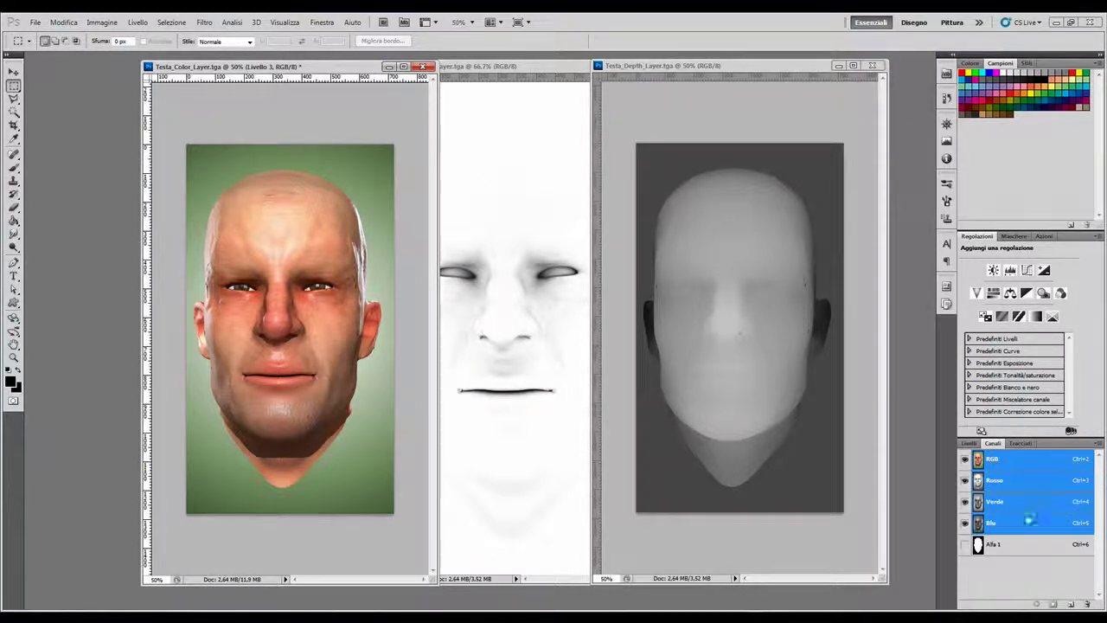
pyautogui.click(1007, 545)
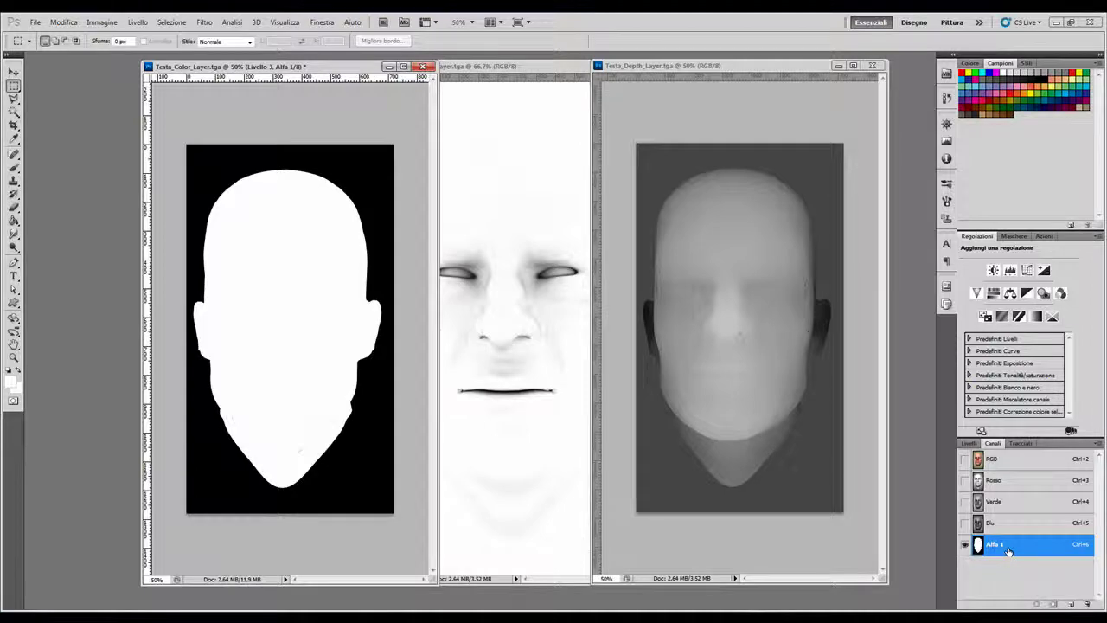
pyautogui.hotkey('ctrl', 'v')
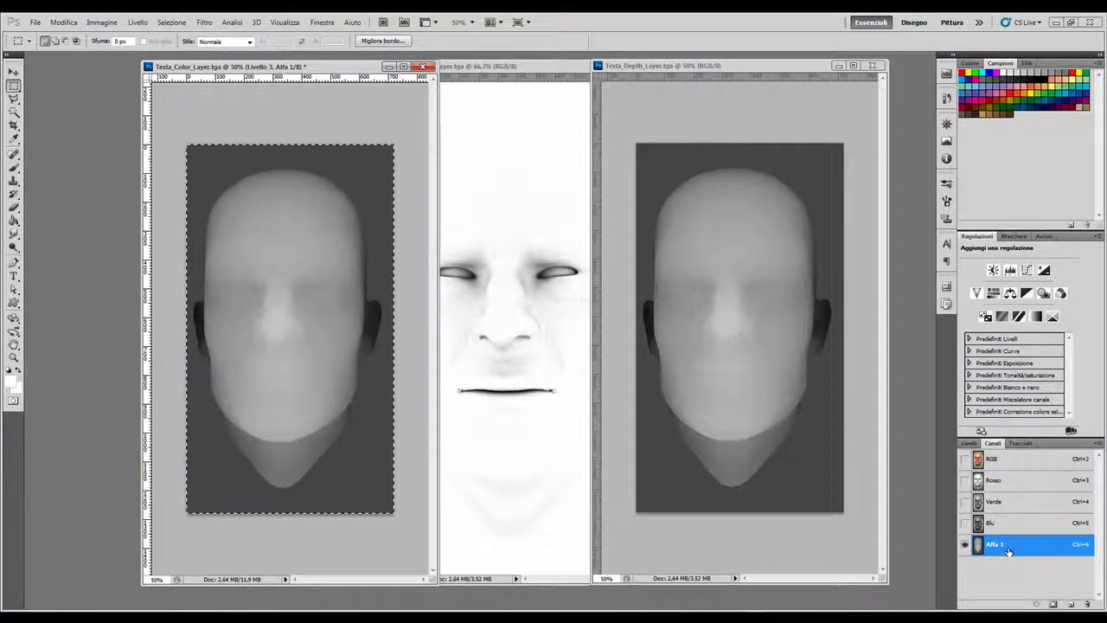
pyautogui.click(990, 465)
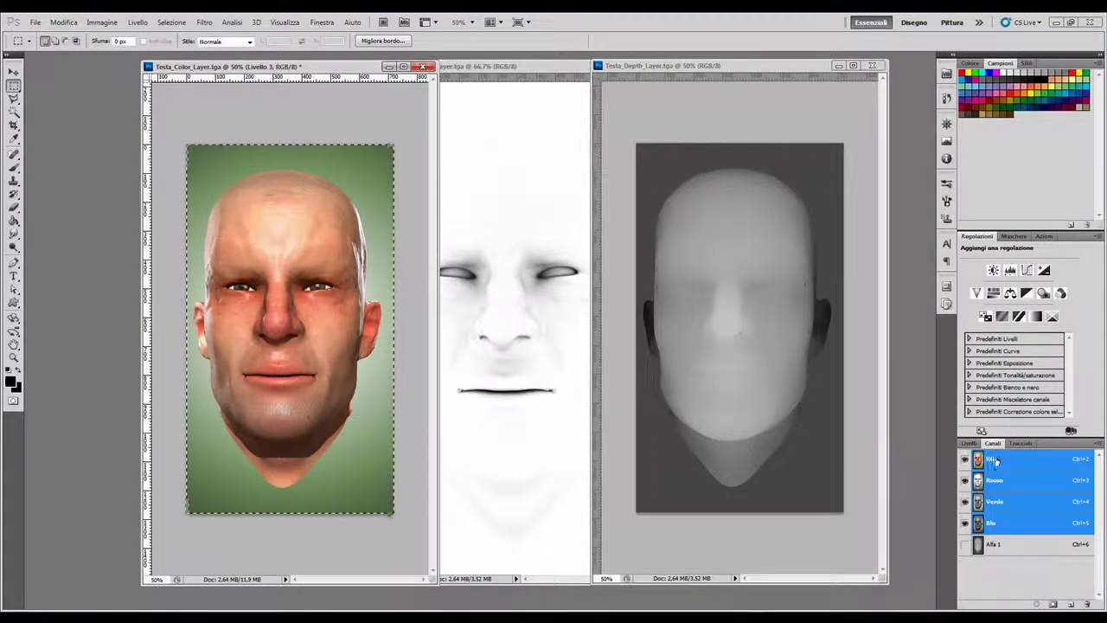
pyautogui.click(970, 443)
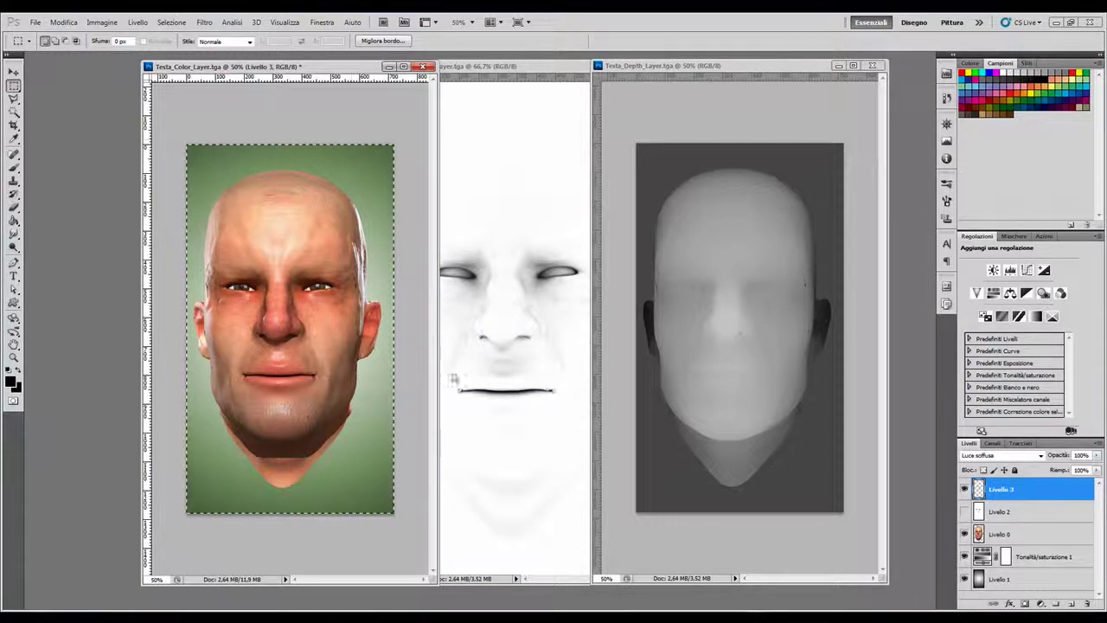
pyautogui.click(357, 417)
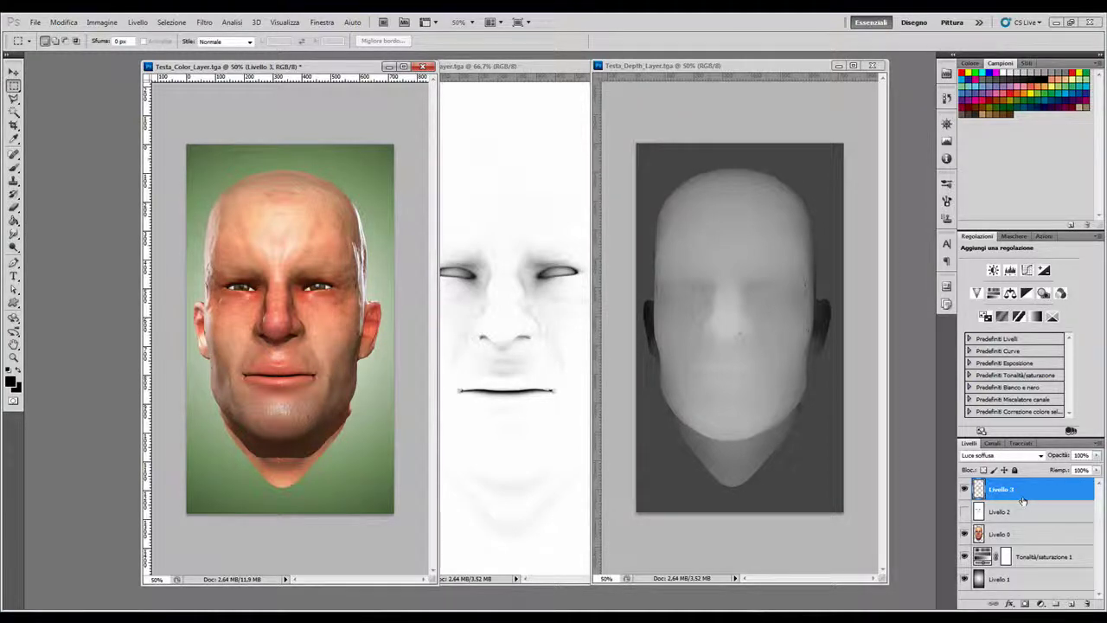
pyautogui.click(1021, 537)
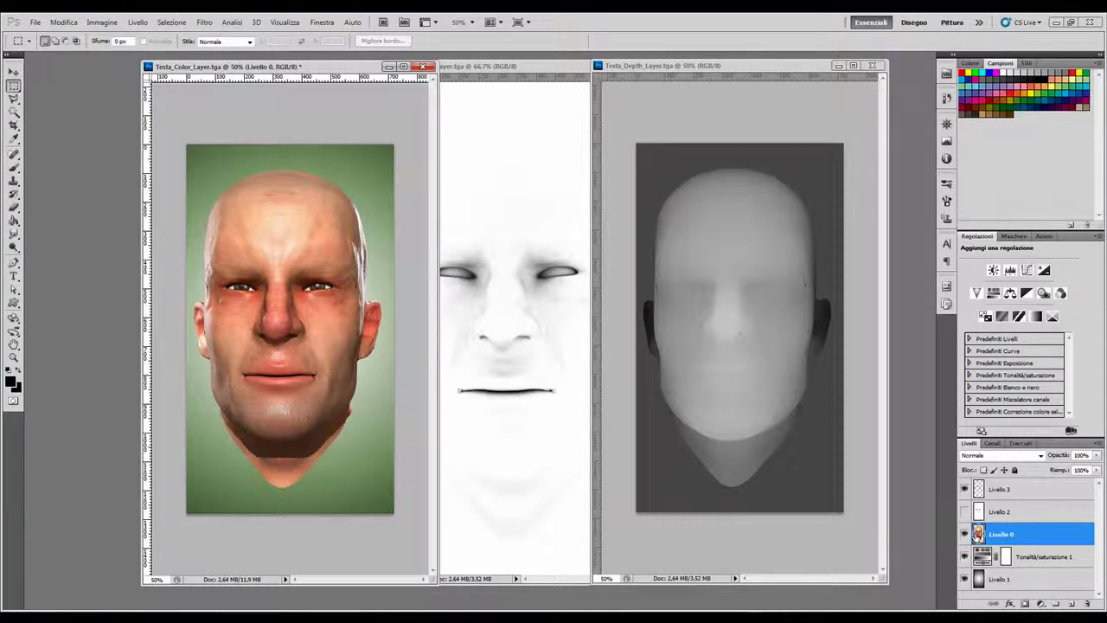
# Add a Levels adjustment clipped to Livello 0 with black input 0 and white input 232
pyautogui.click(1041, 605)
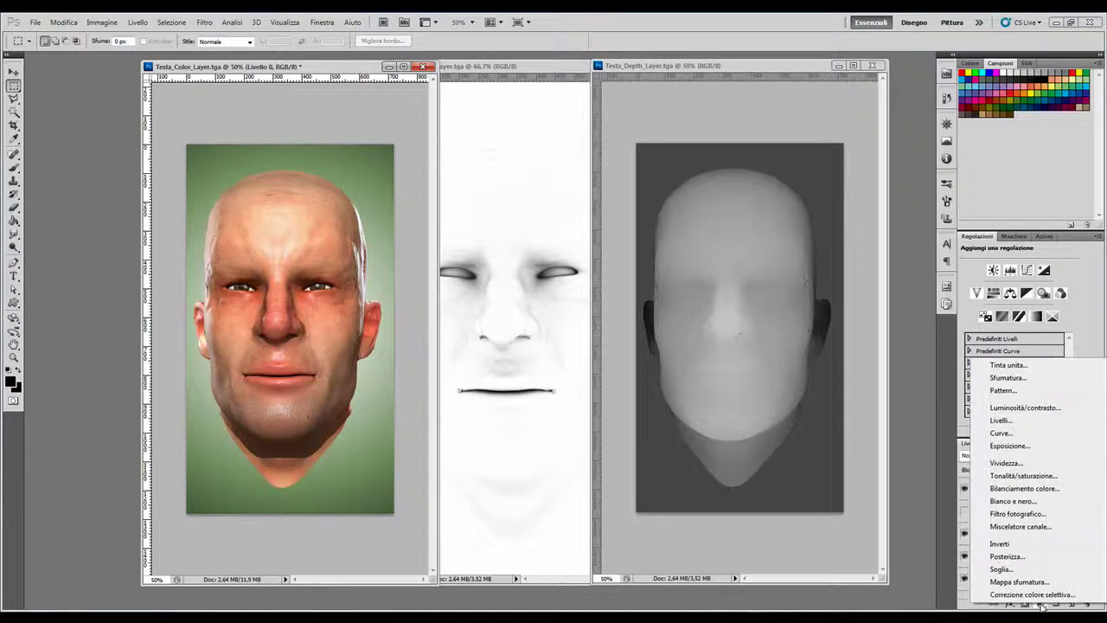
pyautogui.click(1030, 421)
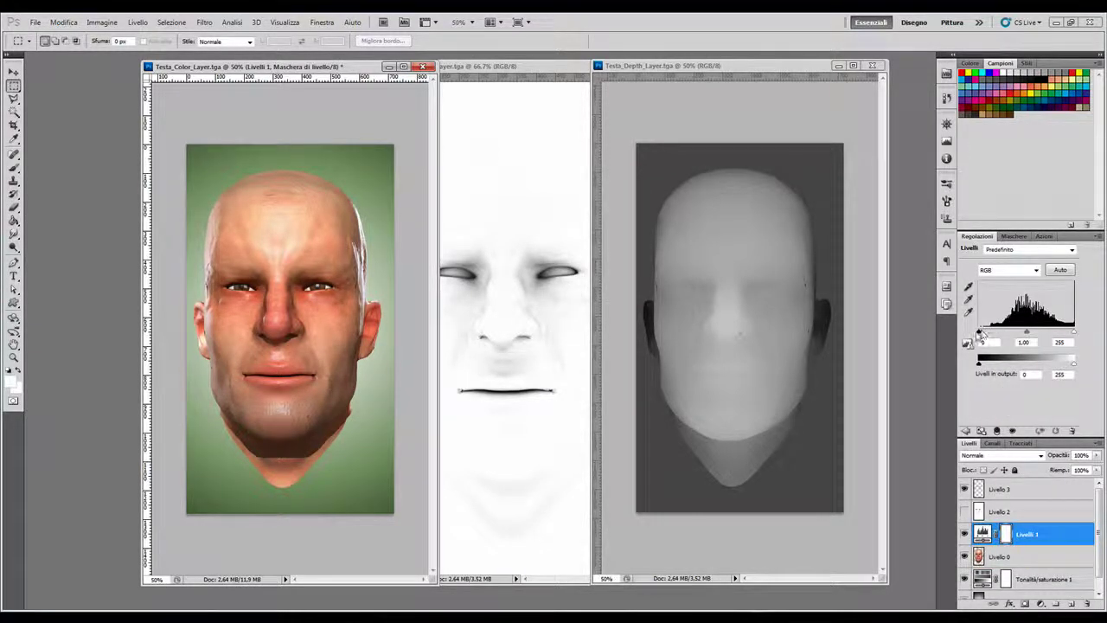
pyautogui.moveTo(980, 334); pyautogui.dragTo(992, 334)
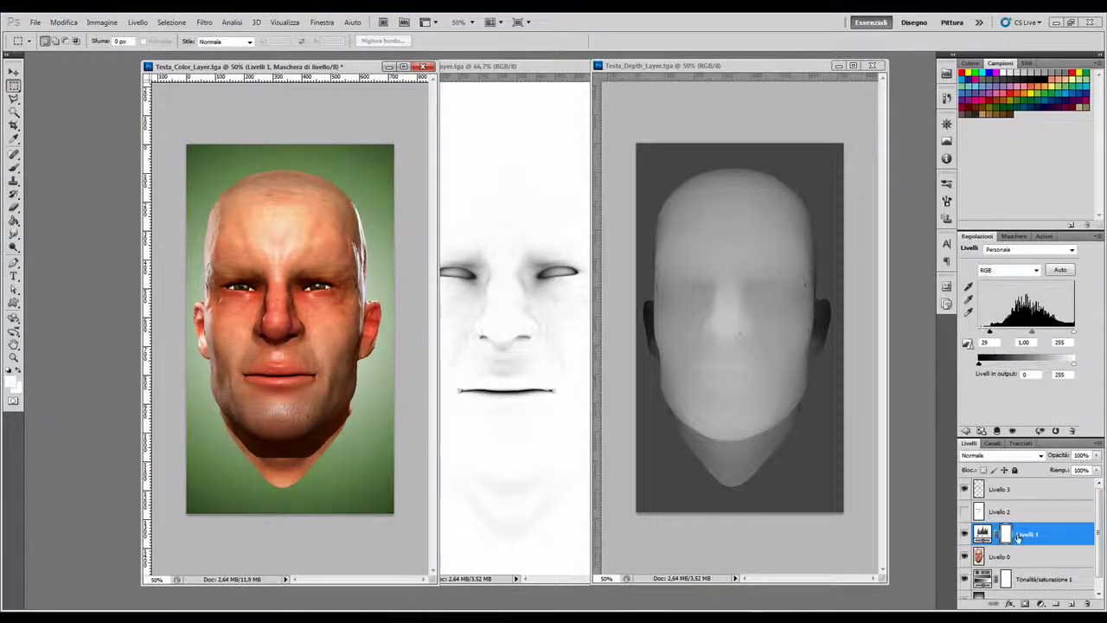
pyautogui.scroll(-1, 1099, 532)
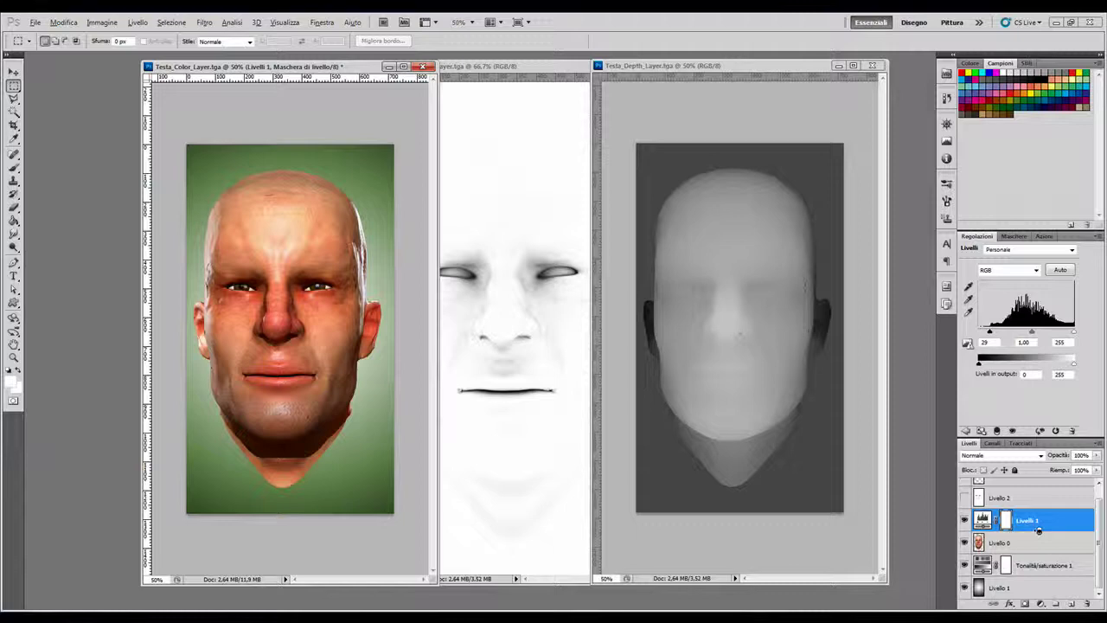
pyautogui.keyDown('alt'); pyautogui.click(1039, 530); pyautogui.keyUp('alt')
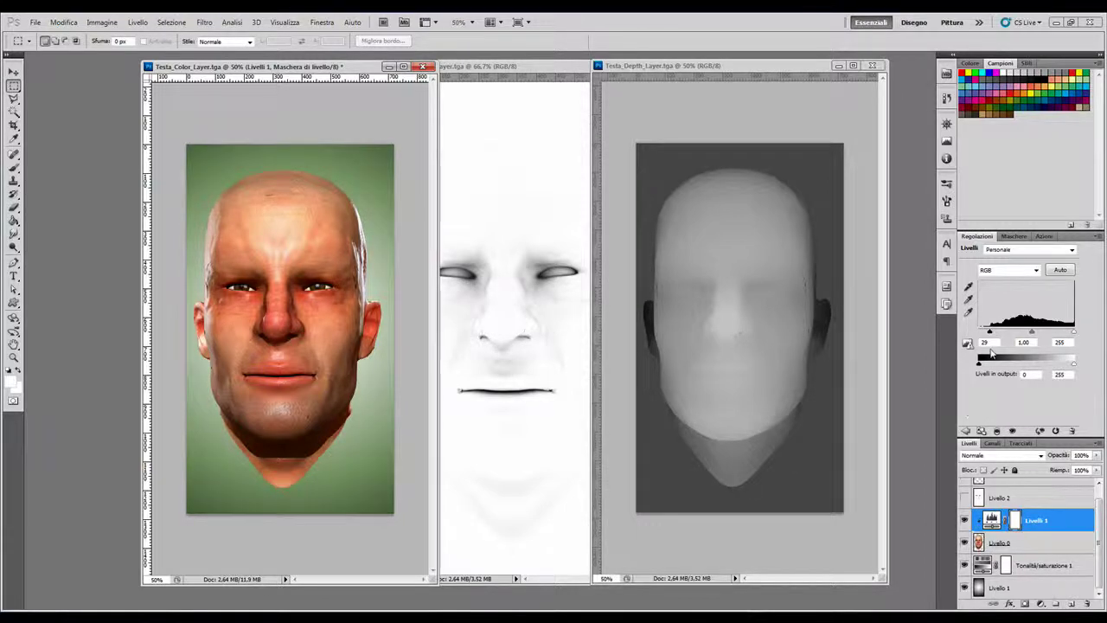
pyautogui.moveTo(989, 333); pyautogui.dragTo(969, 340)
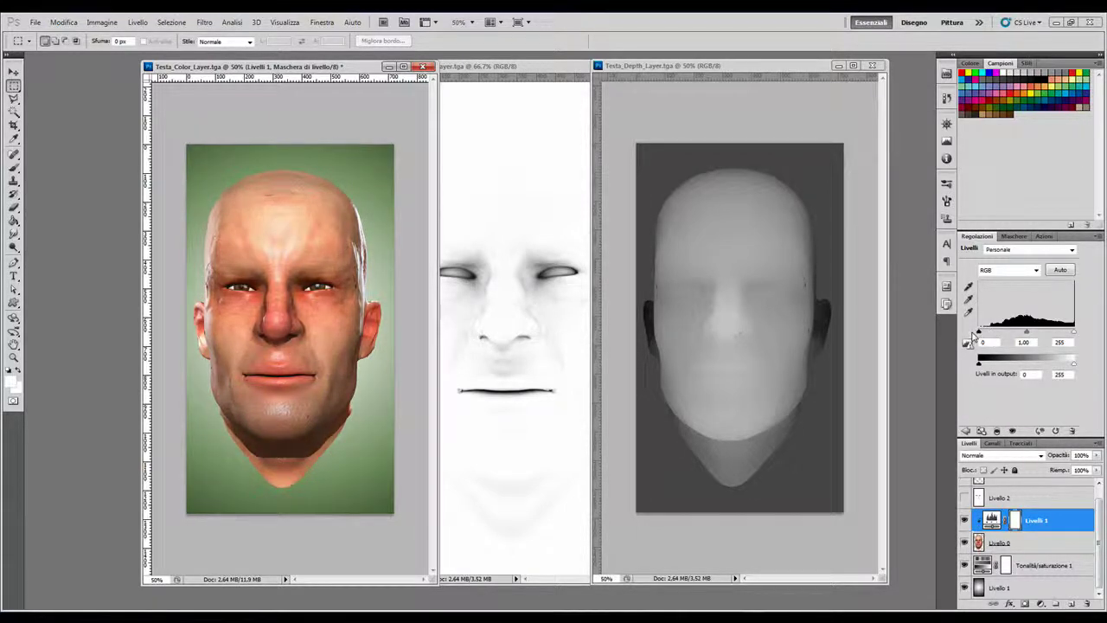
pyautogui.moveTo(1072, 334); pyautogui.dragTo(1028, 336)
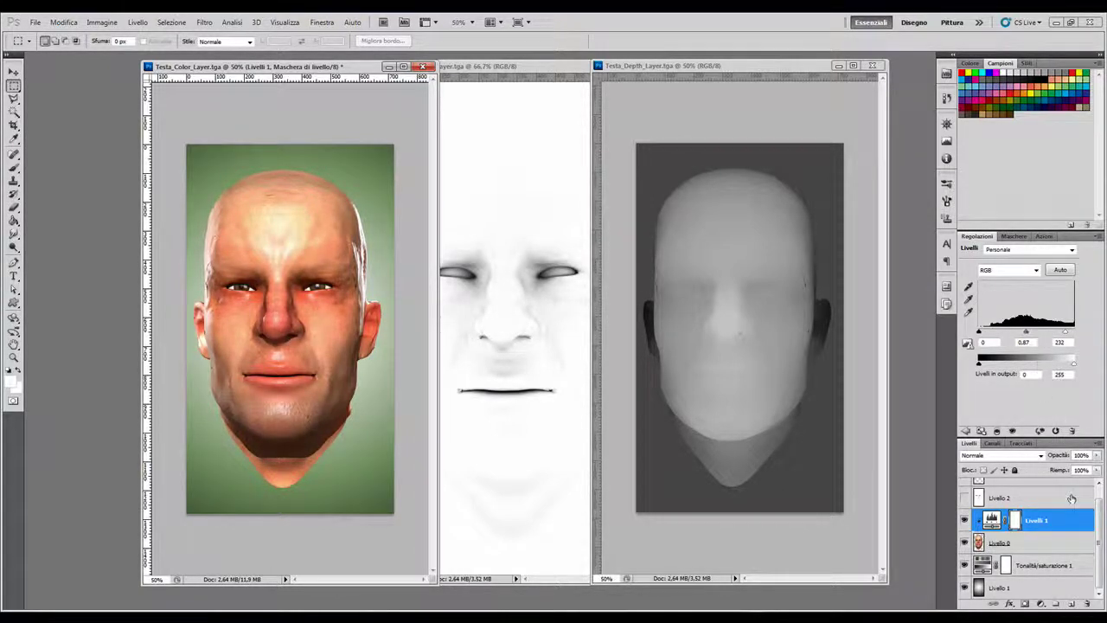
# Set the Levels midtone to 0.87 and make Livello 3 the active layer
pyautogui.moveTo(1103, 536); pyautogui.dragTo(1102, 520)
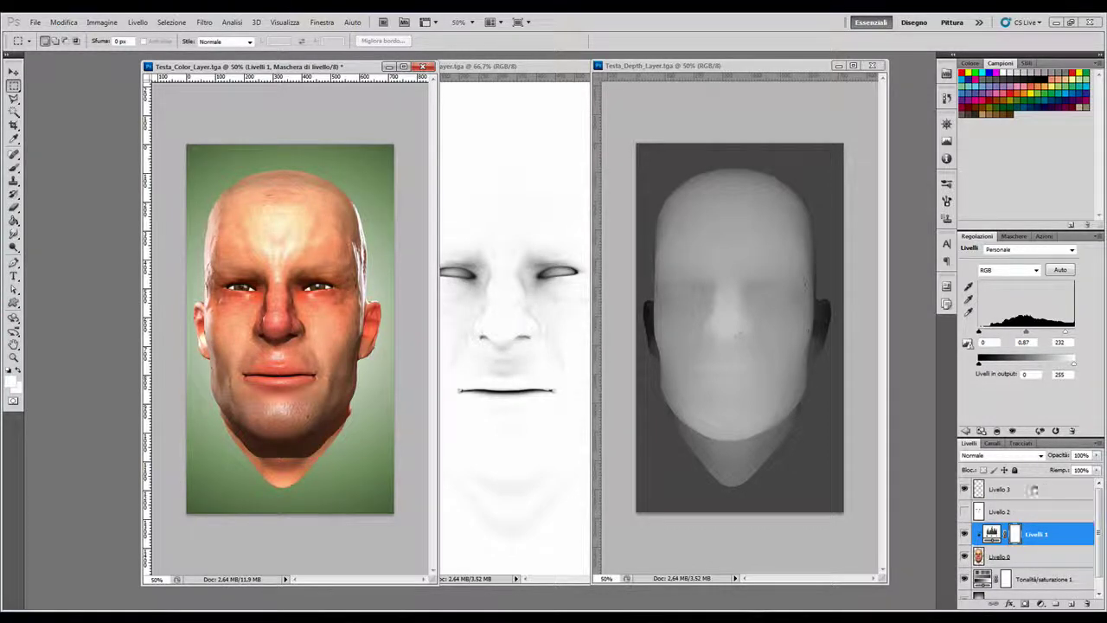
pyautogui.click(1030, 489)
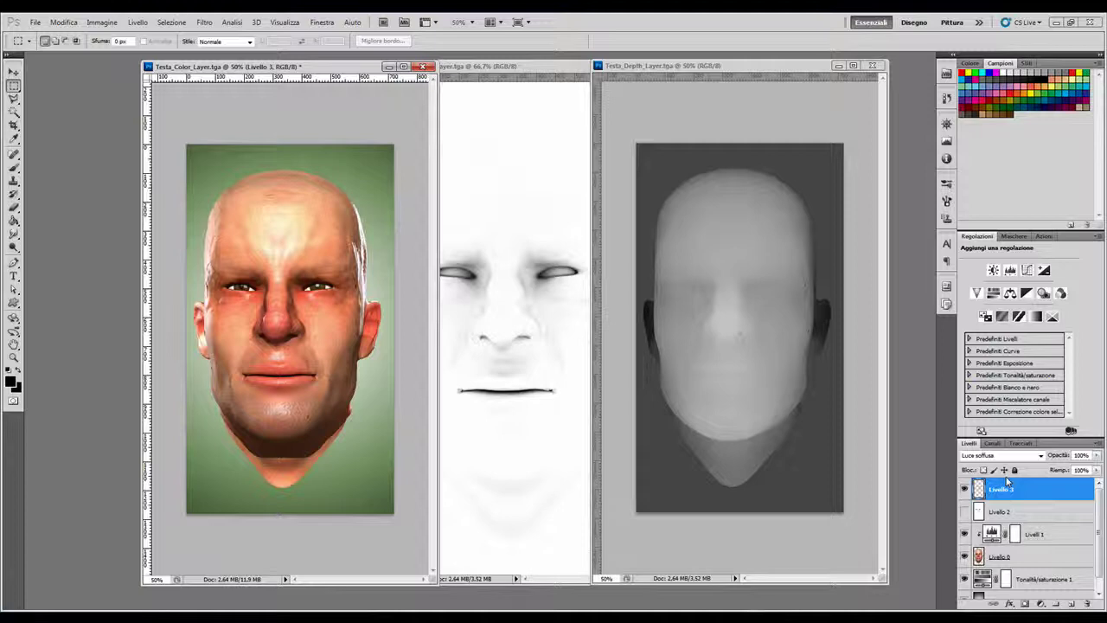
# Merge visible layers into Livello 3, delete Livello 2, and open the Sfocatura con lente filter
pyautogui.hotkey('ctrl', 'shift', 'e')
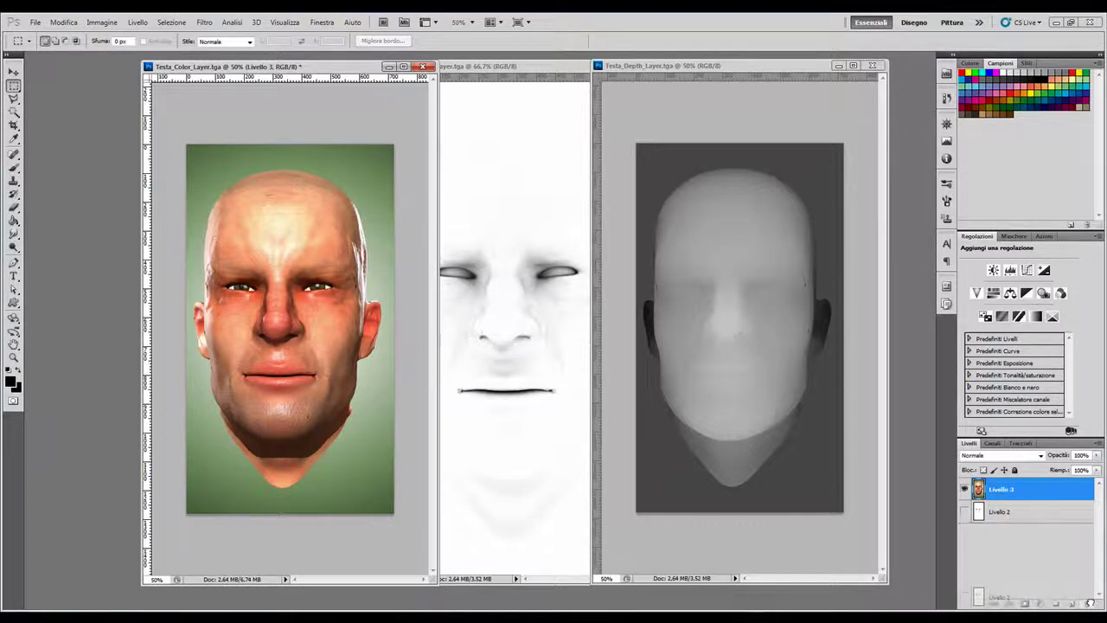
pyautogui.moveTo(1010, 517); pyautogui.dragTo(1087, 604)
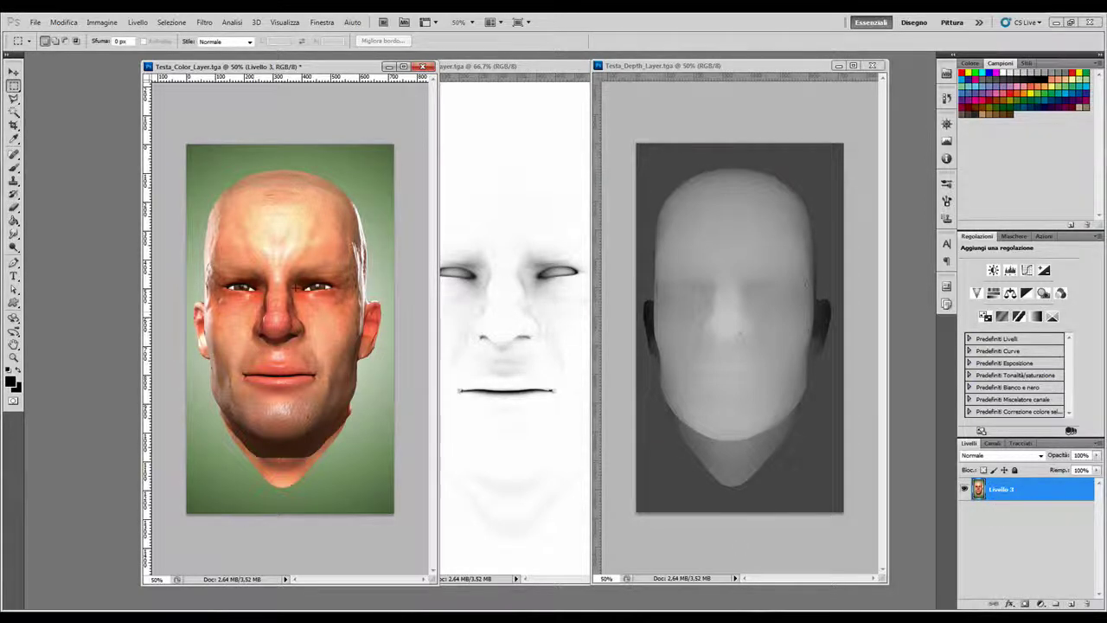
pyautogui.click(993, 443)
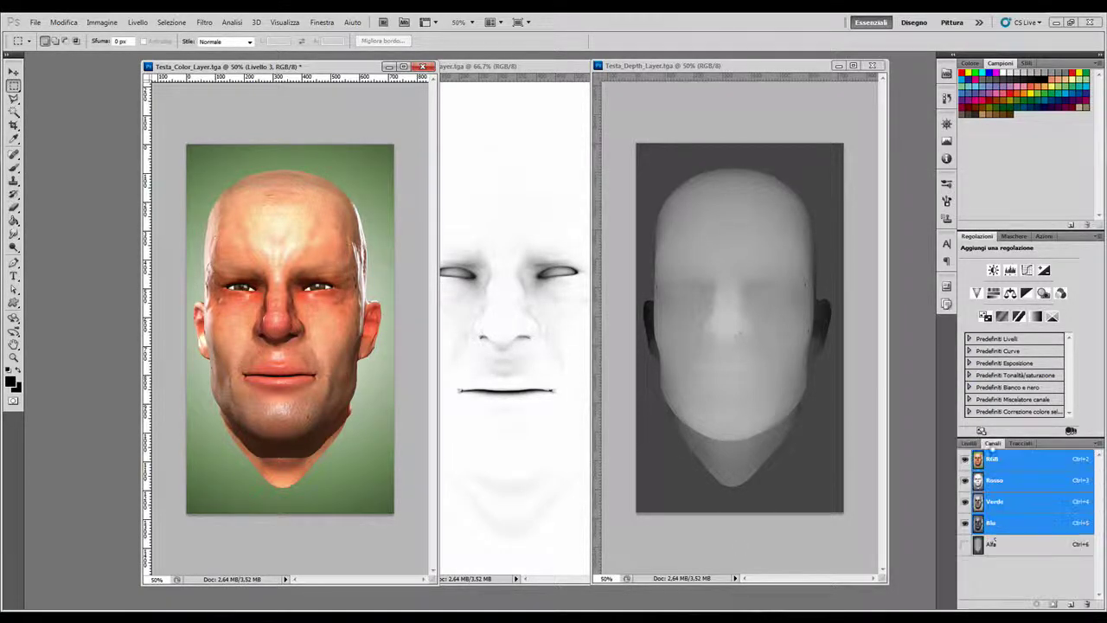
pyautogui.click(969, 443)
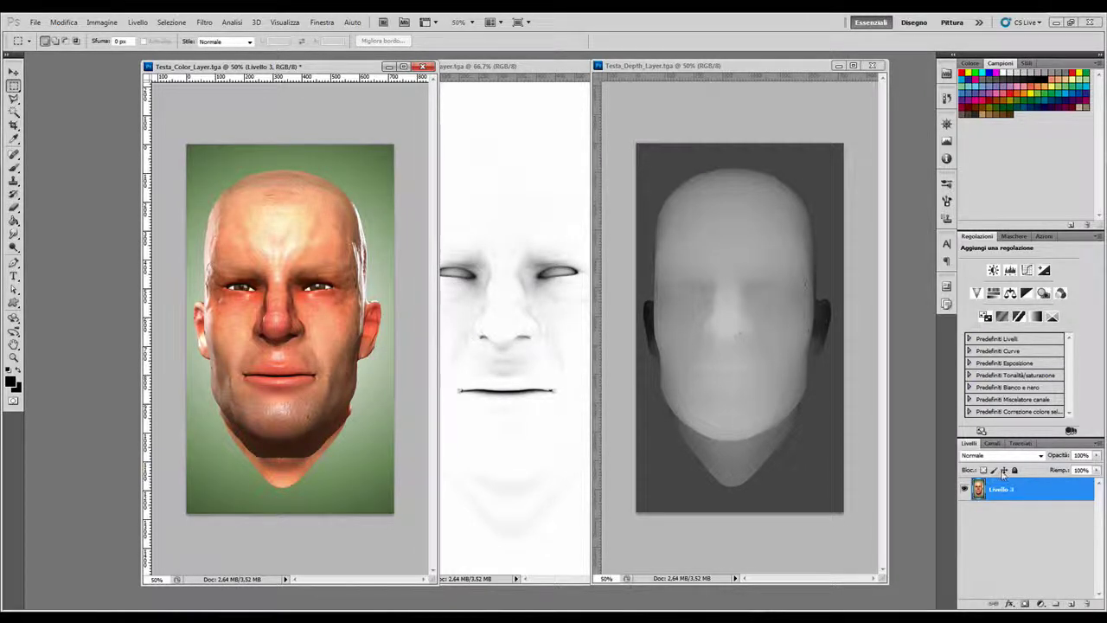
pyautogui.click(213, 24)
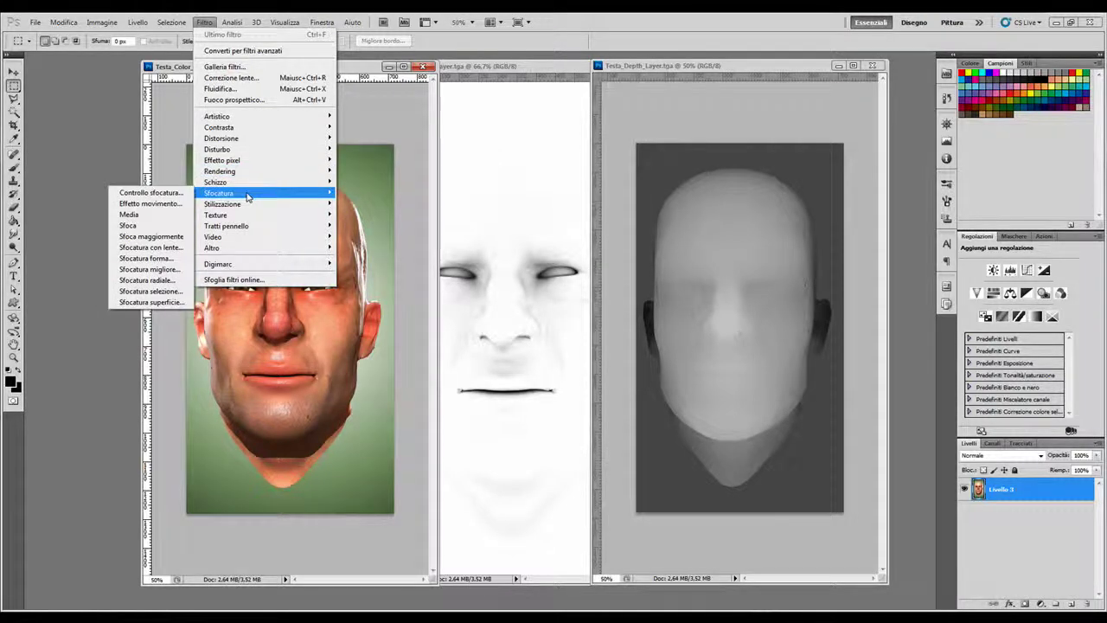
pyautogui.moveTo(218, 193)
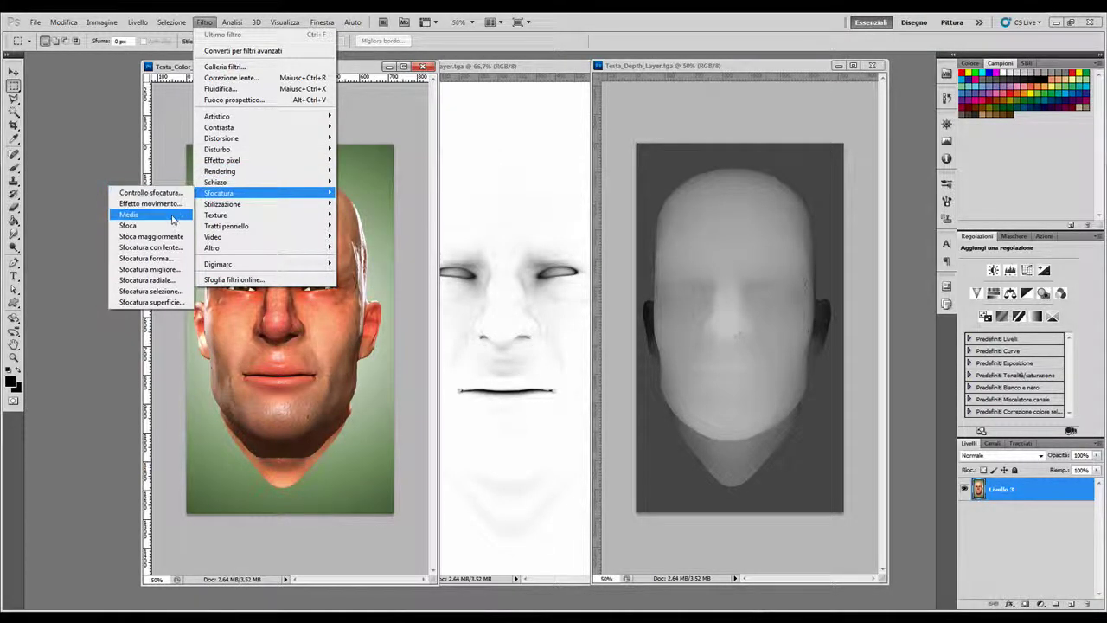
pyautogui.click(160, 250)
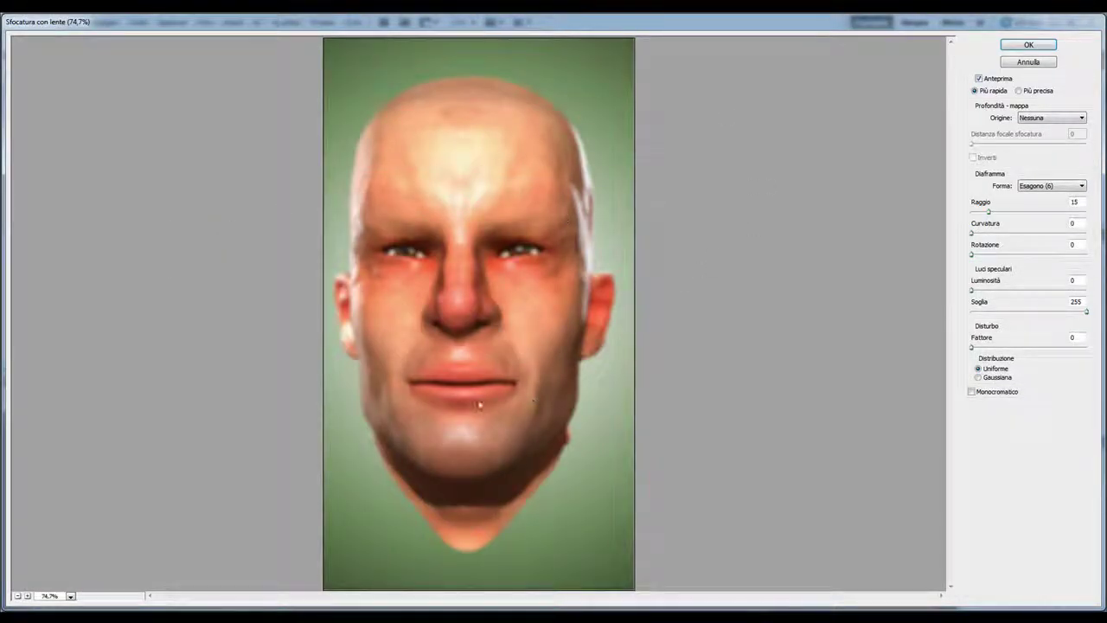
# Use Alfa 1 as the lens blur depth map and focus on the eye at distance 152
pyautogui.click(1049, 117)
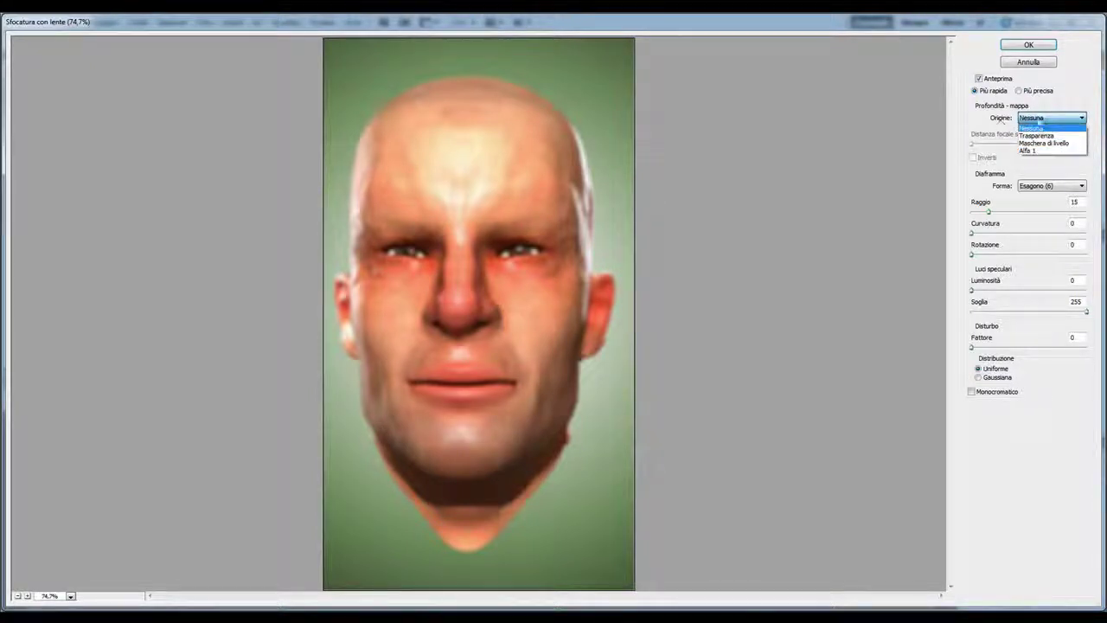
pyautogui.click(1035, 151)
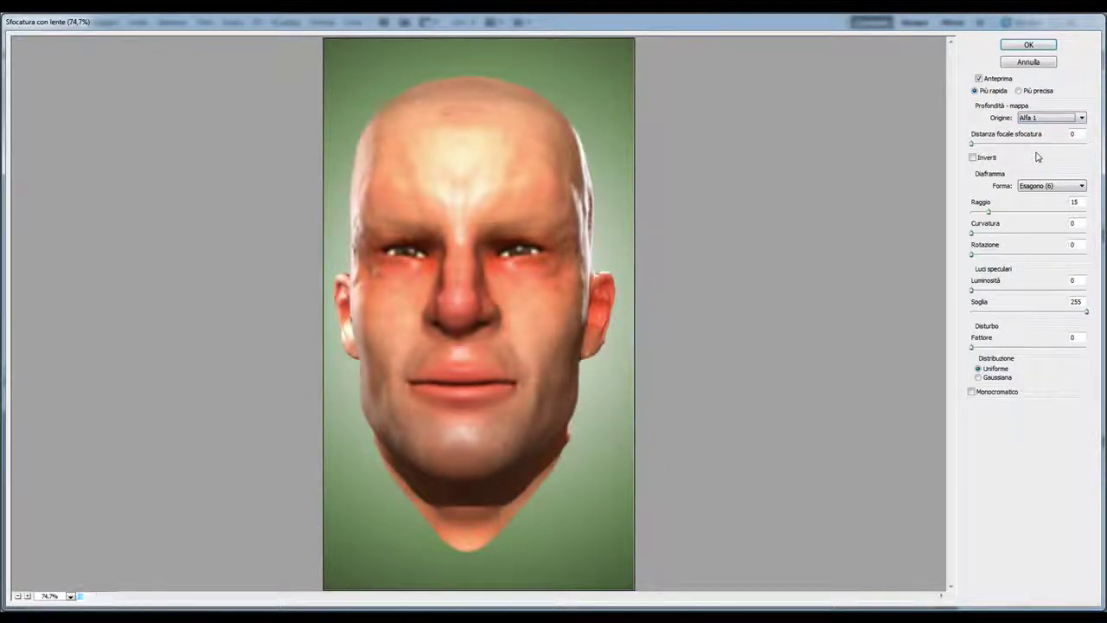
pyautogui.click(517, 285)
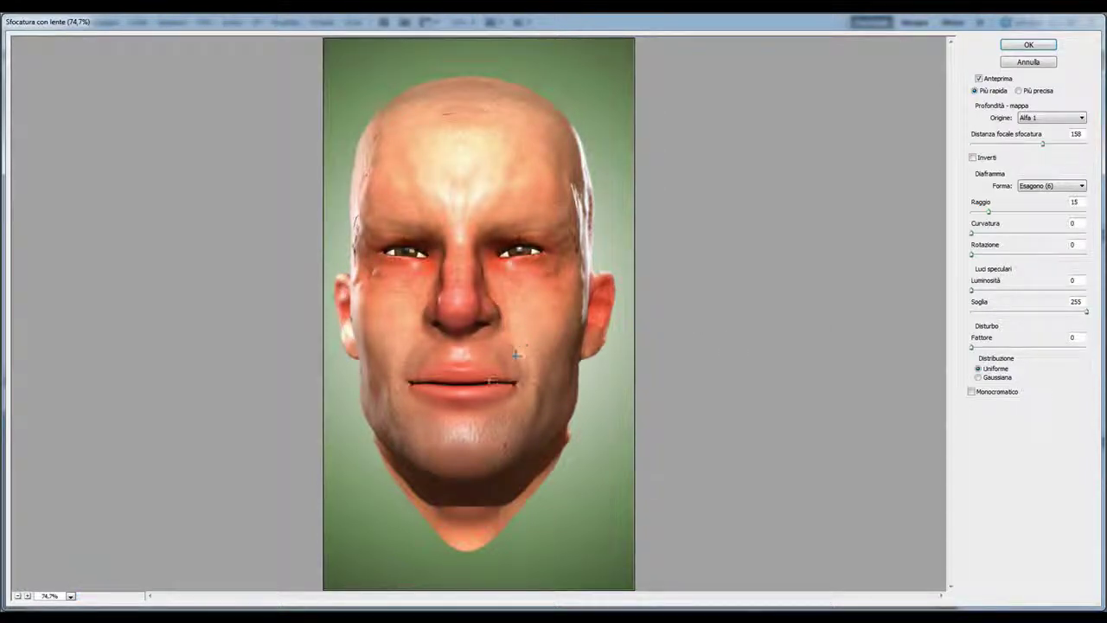
pyautogui.click(476, 383)
pyautogui.click(351, 99)
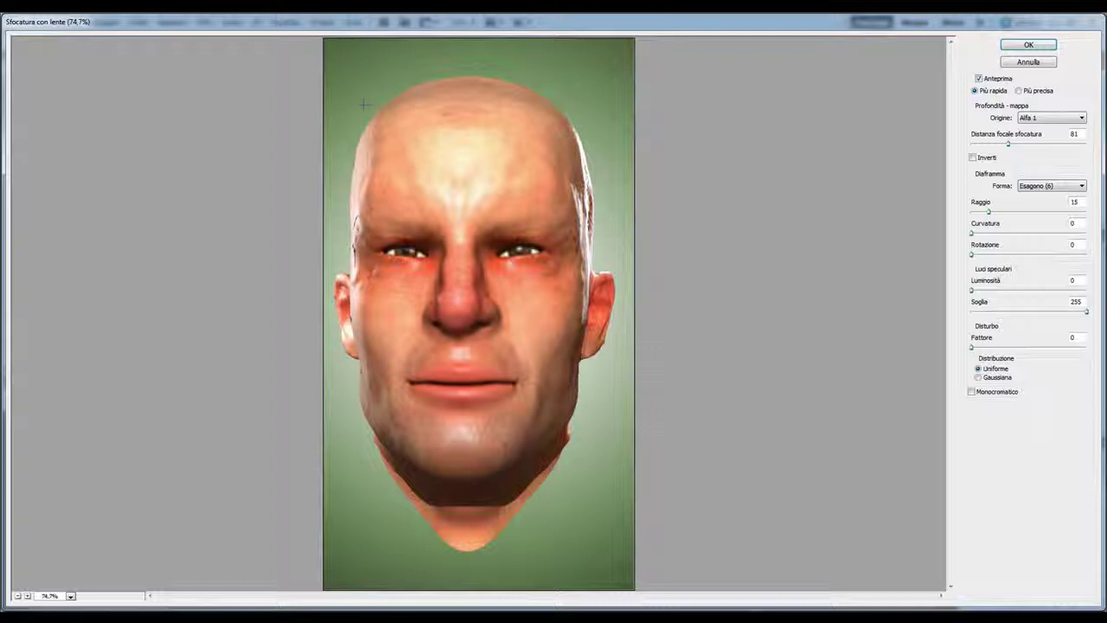
pyautogui.click(402, 250)
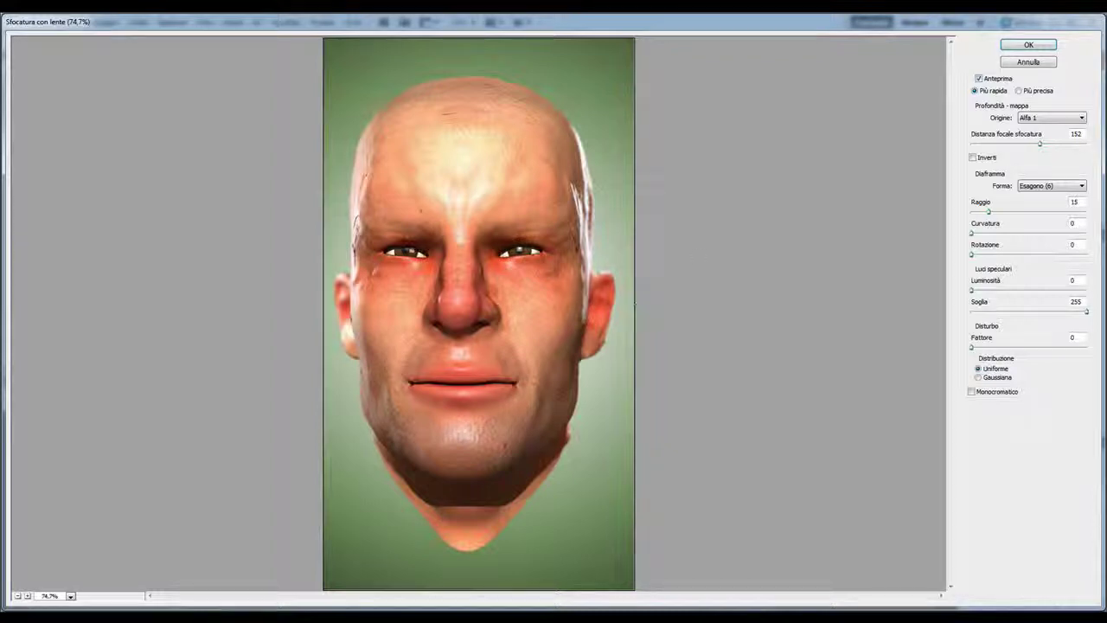
# Set lens blur radius 23 and curvature 9, then apply the blur
pyautogui.click(990, 213)
pyautogui.moveTo(990, 214); pyautogui.dragTo(999, 213)
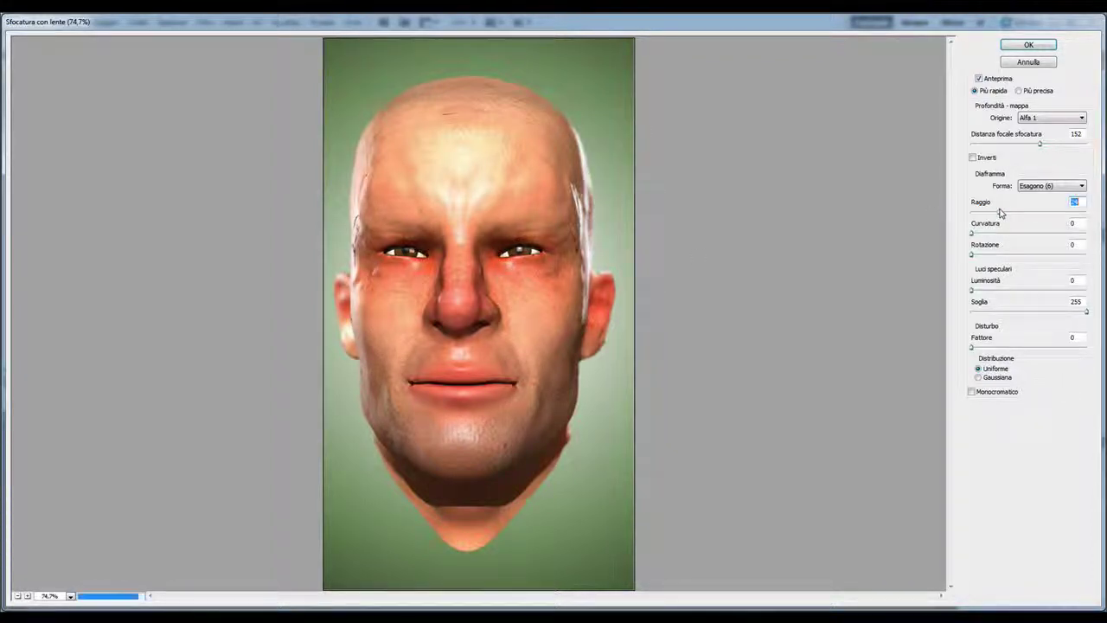
pyautogui.moveTo(1002, 213); pyautogui.dragTo(1010, 213)
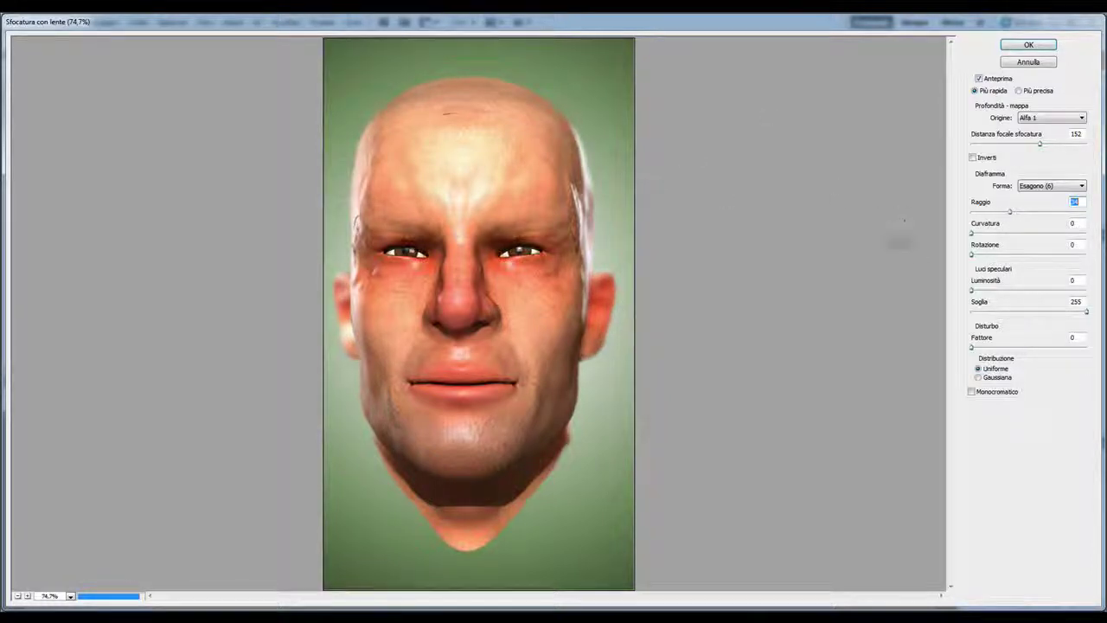
pyautogui.click(982, 233)
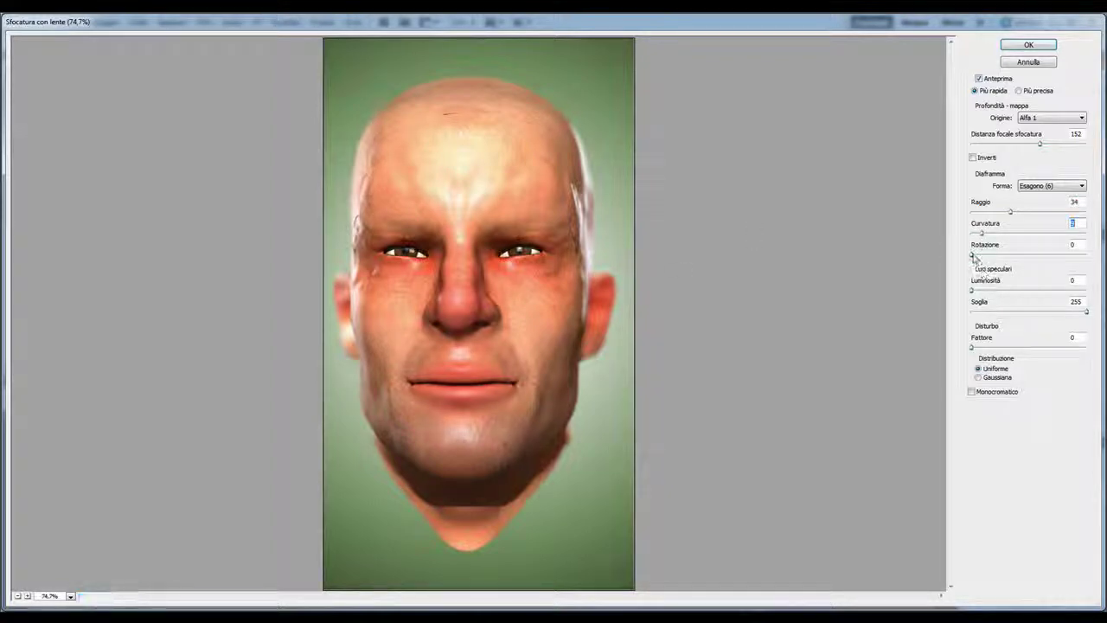
pyautogui.moveTo(1010, 211); pyautogui.dragTo(998, 211)
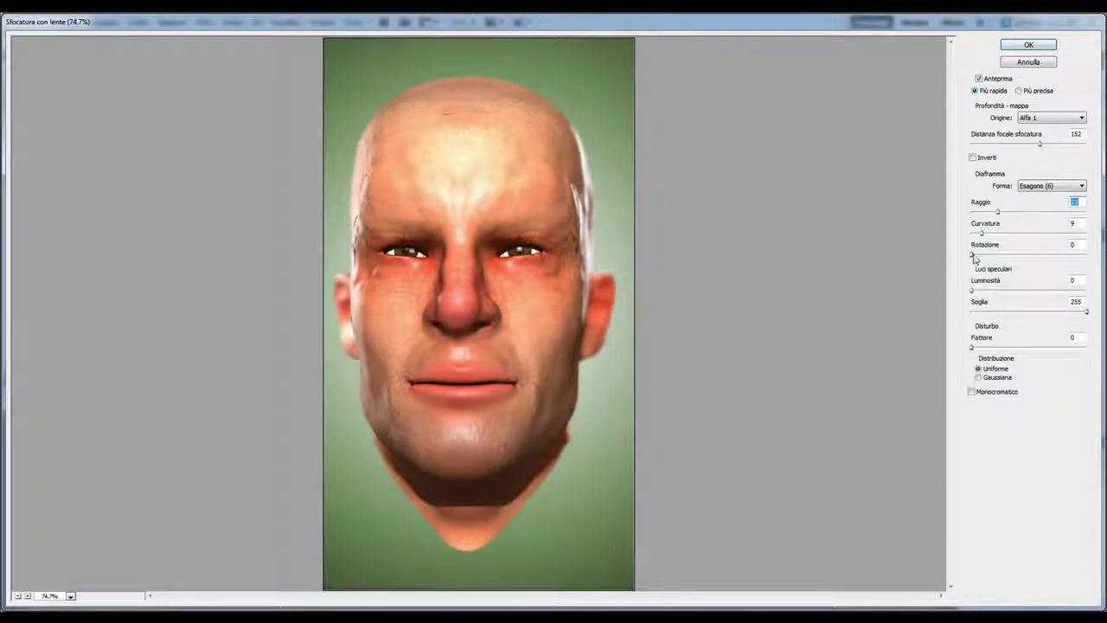
pyautogui.click(975, 258)
pyautogui.click(1039, 144)
pyautogui.click(1021, 45)
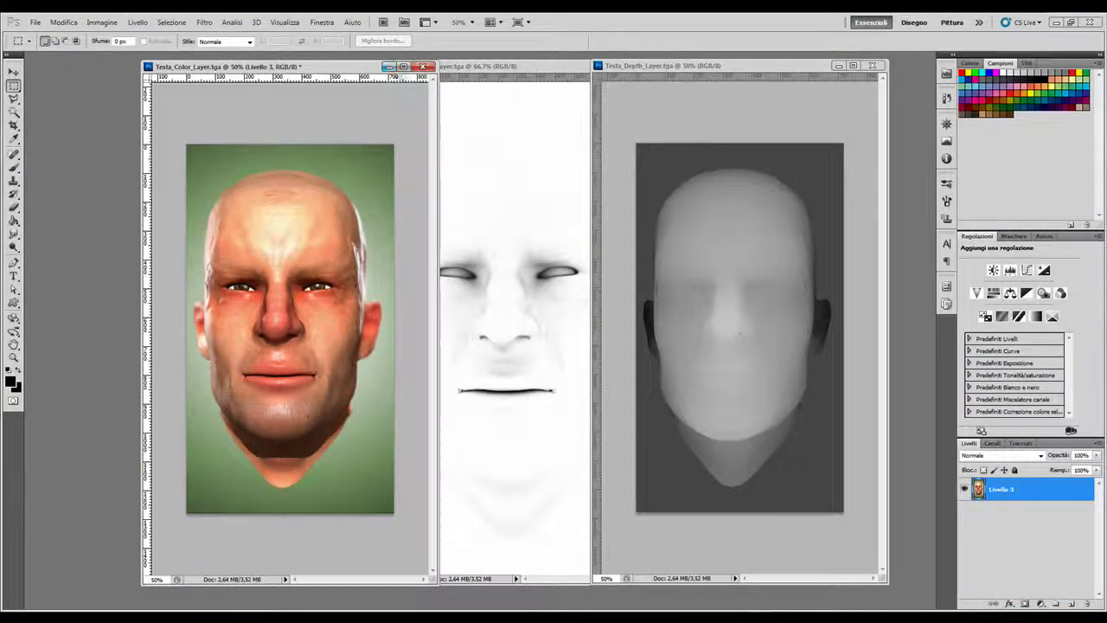
# Close the depth and normal map documents and dock Testa_Color_Layer to fill the workspace
pyautogui.moveTo(341, 71); pyautogui.dragTo(370, 72)
pyautogui.rightClick(371, 71)
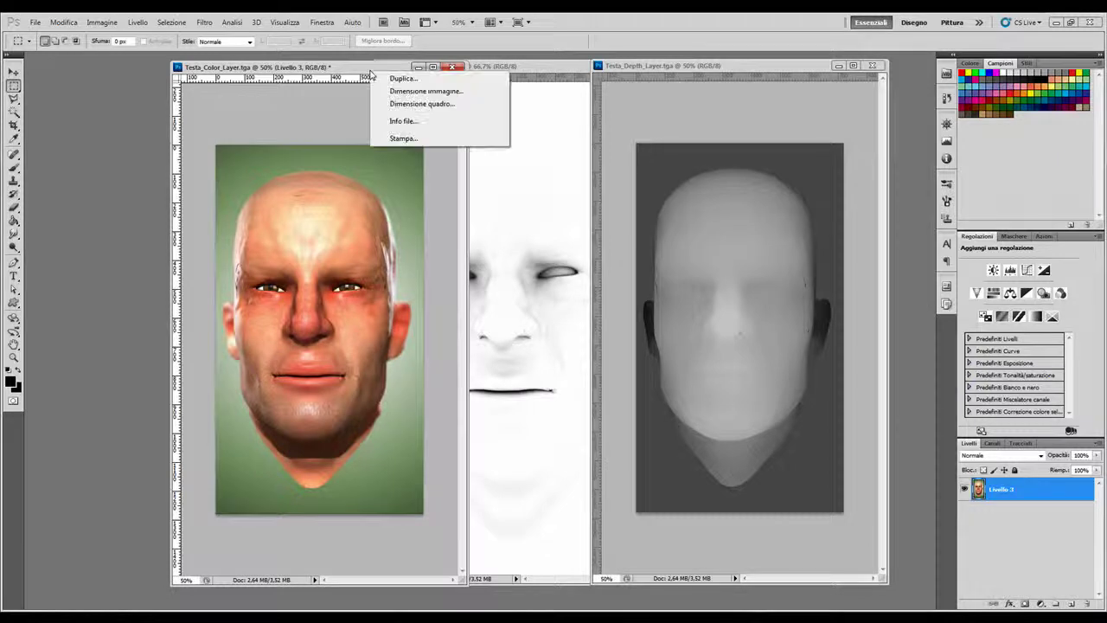
pyautogui.press('Escape')
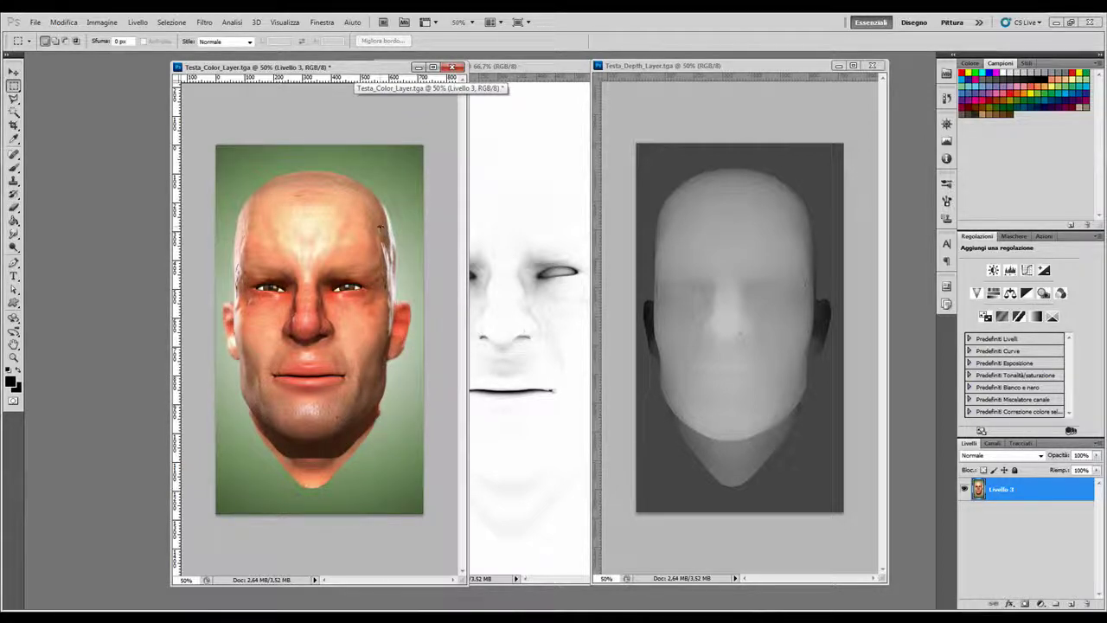
pyautogui.click(875, 66)
pyautogui.click(665, 67)
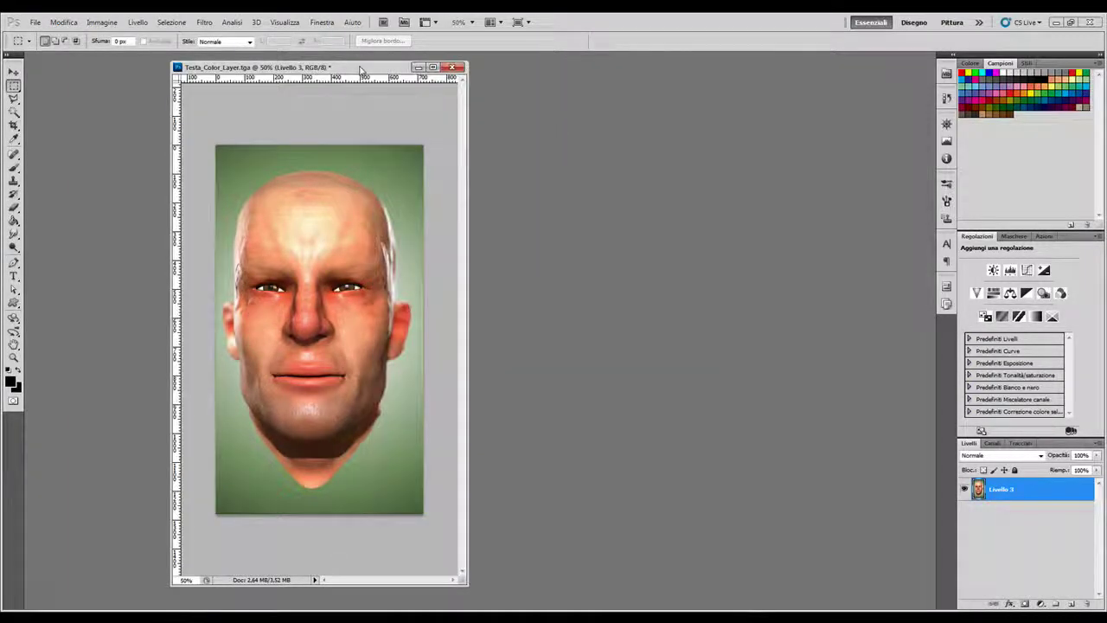
pyautogui.moveTo(361, 69); pyautogui.dragTo(418, 61)
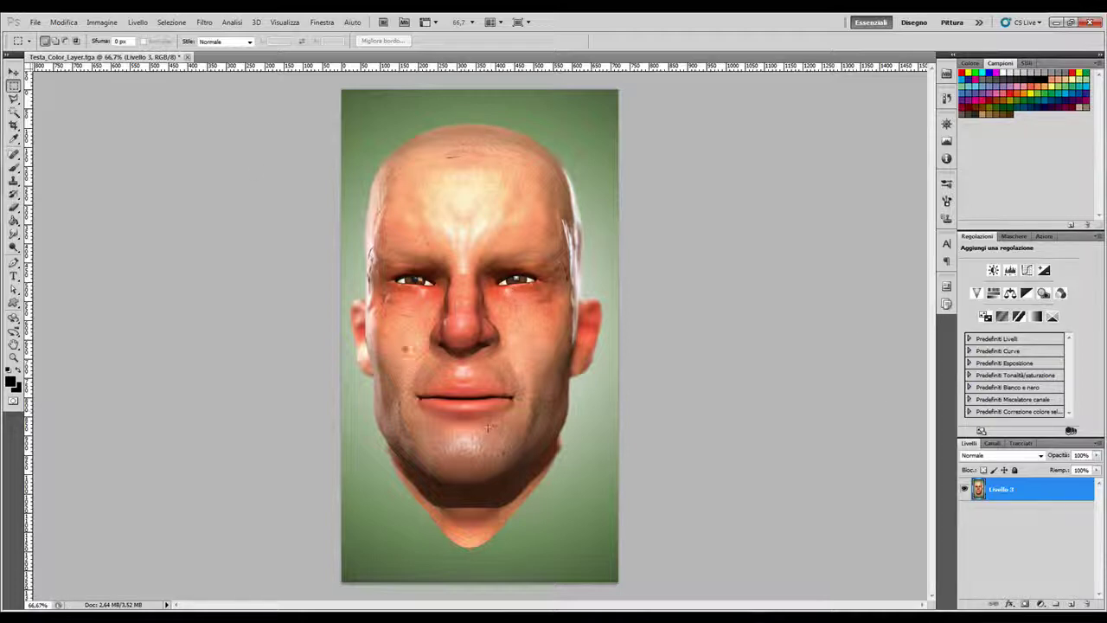
# Zoom to 200% and pan up to the top of the head
pyautogui.hotkey('ctrl', '+')
pyautogui.hotkey('ctrl', '+')
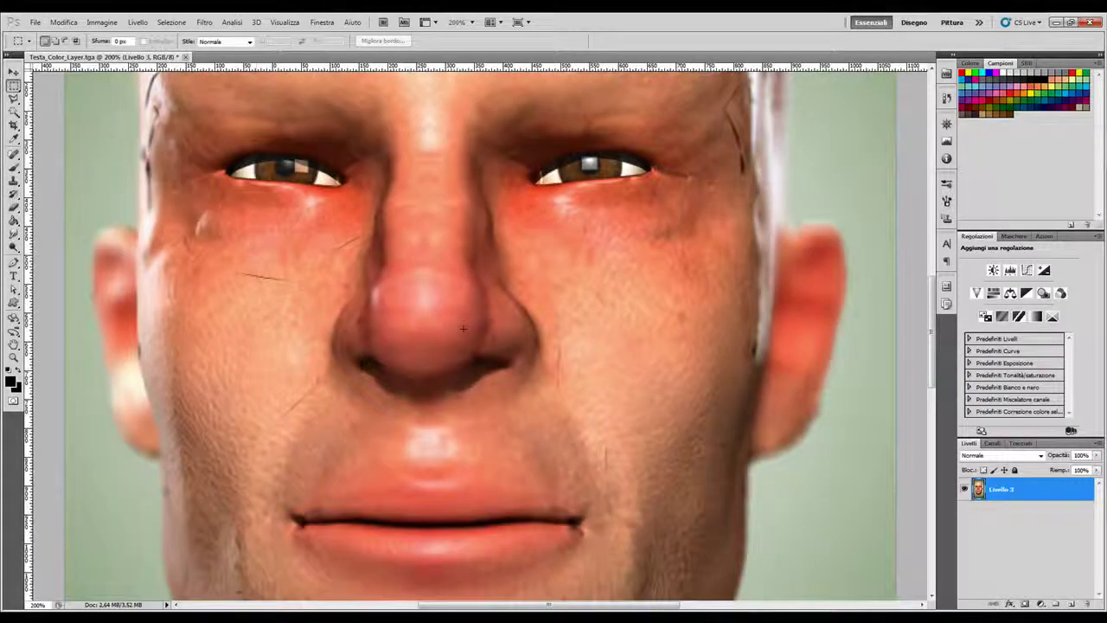
pyautogui.moveTo(318, 230); pyautogui.dragTo(380, 444)
pyautogui.scroll(3, 484, 265)
pyautogui.moveTo(485, 264); pyautogui.dragTo(477, 324)
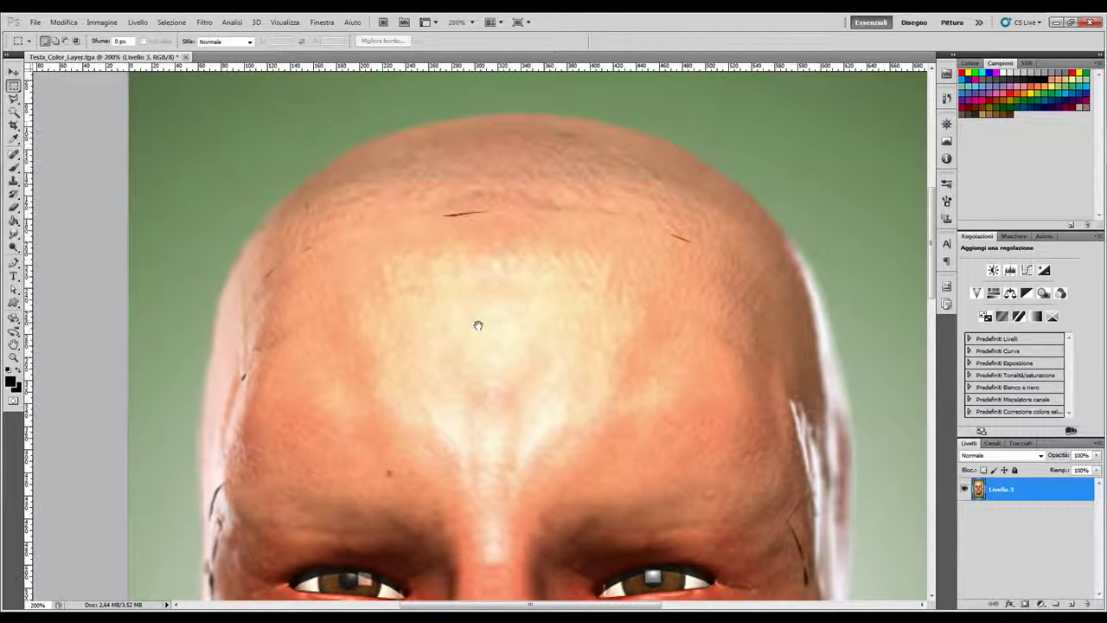
# With the Clone Stamp, sample clean forehead skin and clone over the dark forehead wrinkle lines
pyautogui.click(13, 181)
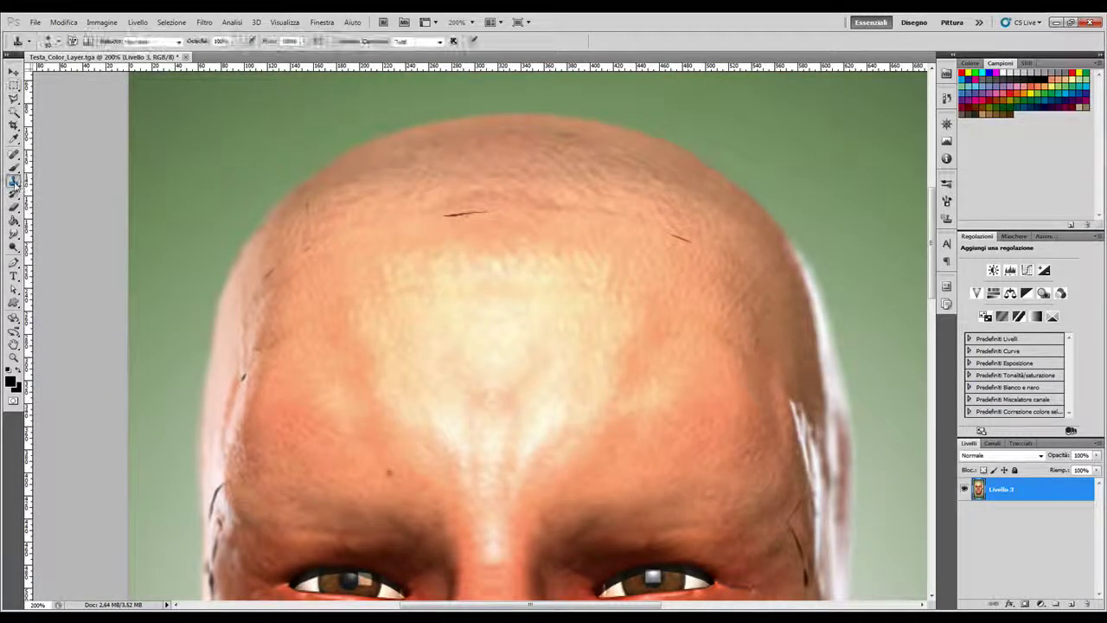
pyautogui.click(76, 180)
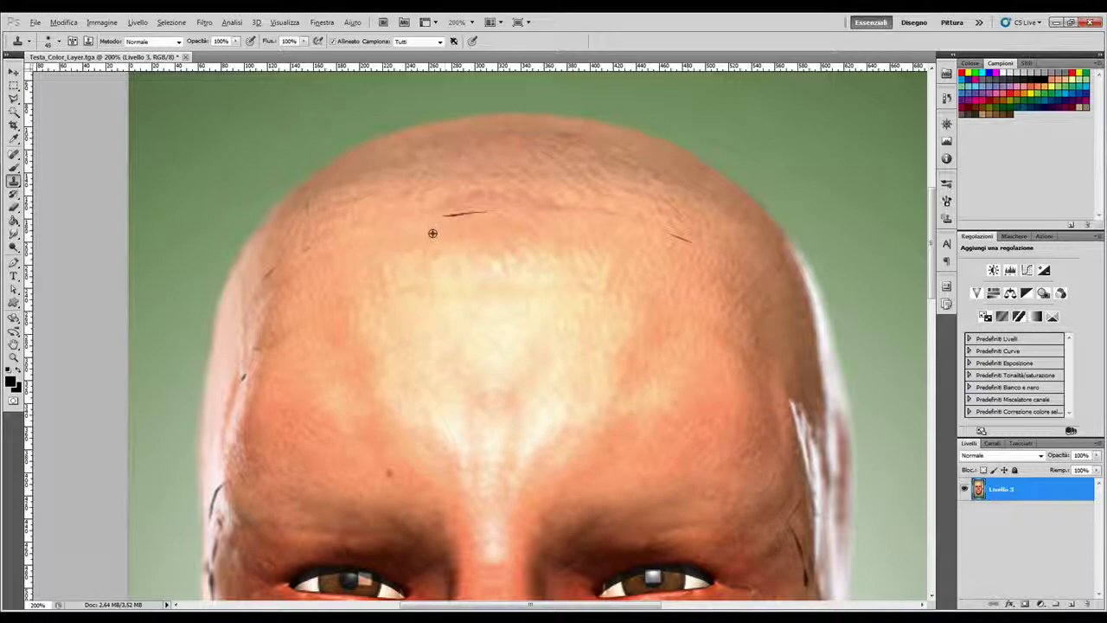
pyautogui.keyDown('alt'); pyautogui.click(432, 233); pyautogui.keyUp('alt')
pyautogui.moveTo(447, 210); pyautogui.dragTo(484, 213)
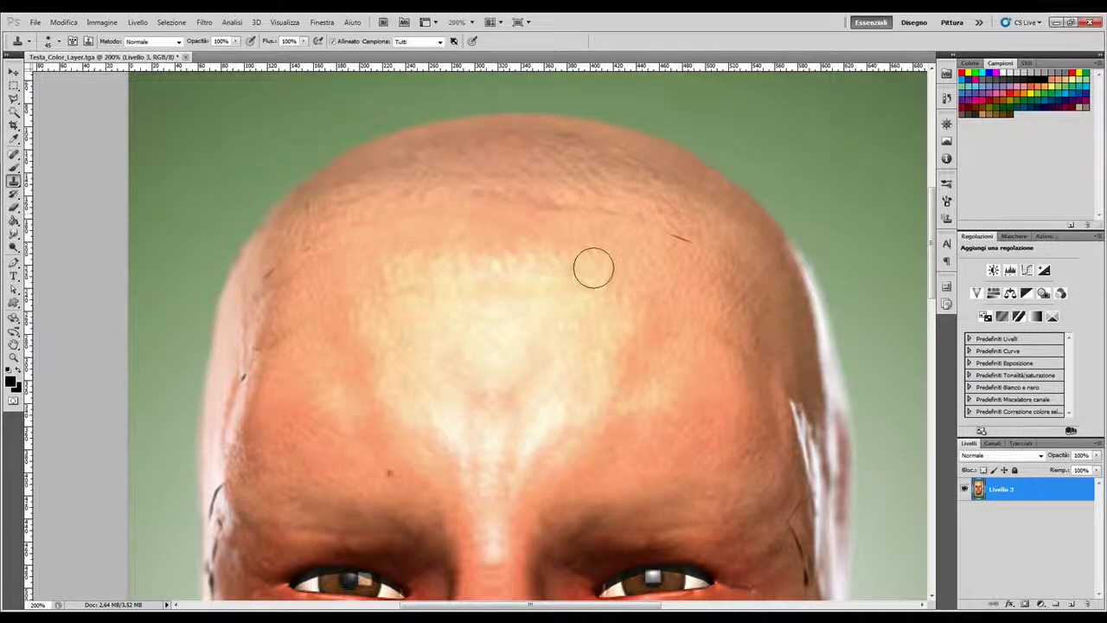
pyautogui.keyDown('alt'); pyautogui.click(686, 263); pyautogui.keyUp('alt')
pyautogui.moveTo(685, 237); pyautogui.dragTo(674, 236)
# Sample a new forehead source and clone away the small forehead and scalp-edge blemishes
pyautogui.keyDown('alt'); pyautogui.click(677, 262); pyautogui.keyUp('alt')
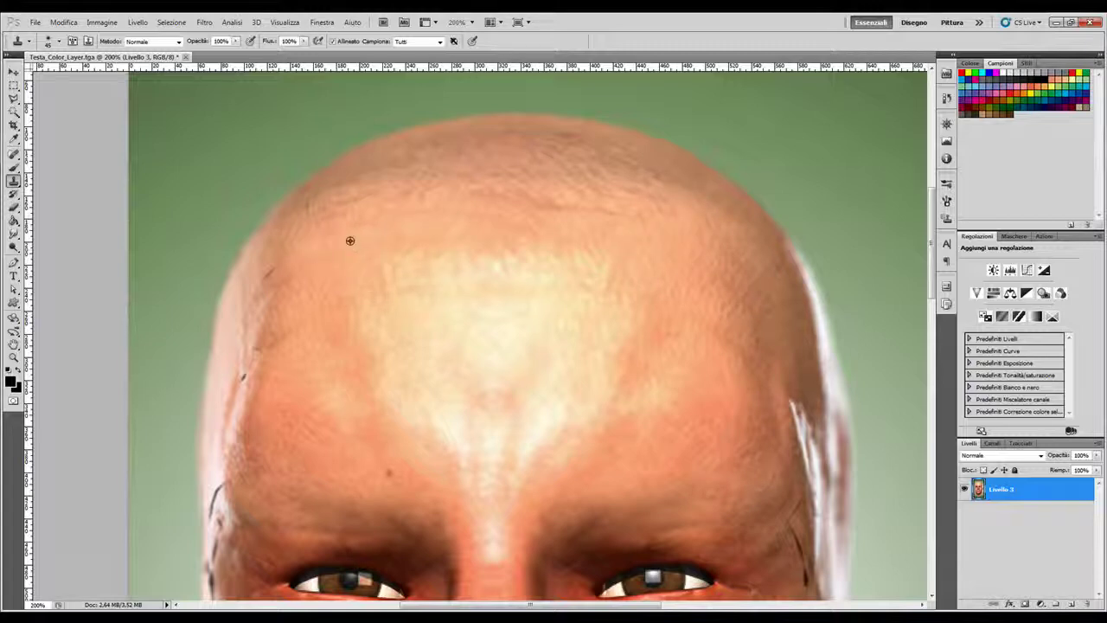
pyautogui.keyDown('alt'); pyautogui.click(327, 212); pyautogui.keyUp('alt')
pyautogui.click(308, 206)
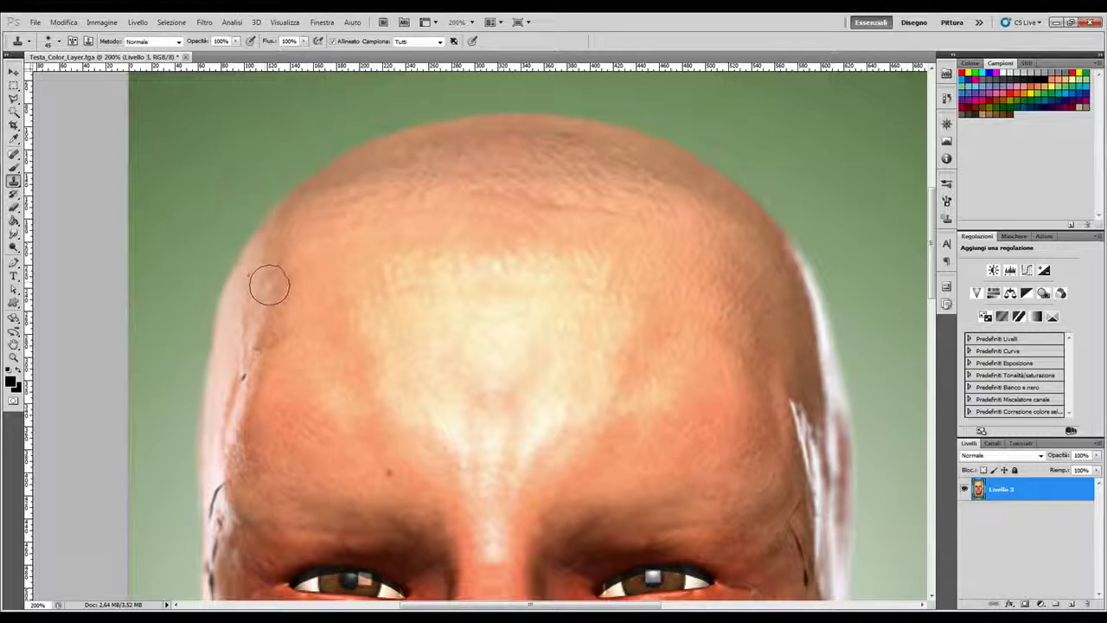
pyautogui.keyDown('alt'); pyautogui.click(291, 264); pyautogui.keyUp('alt')
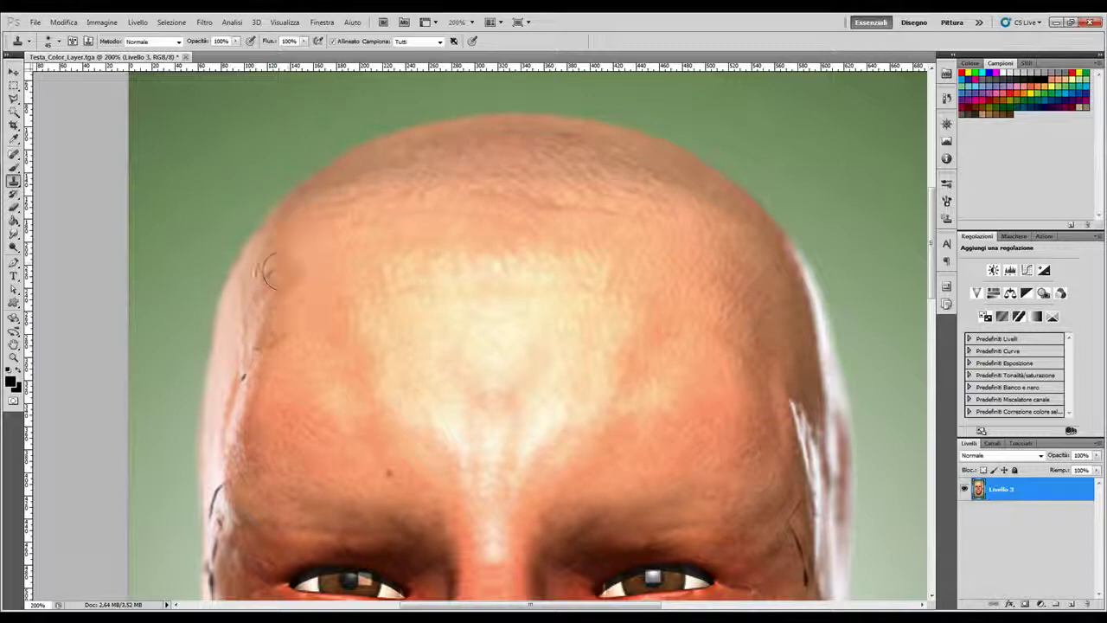
pyautogui.click(273, 275)
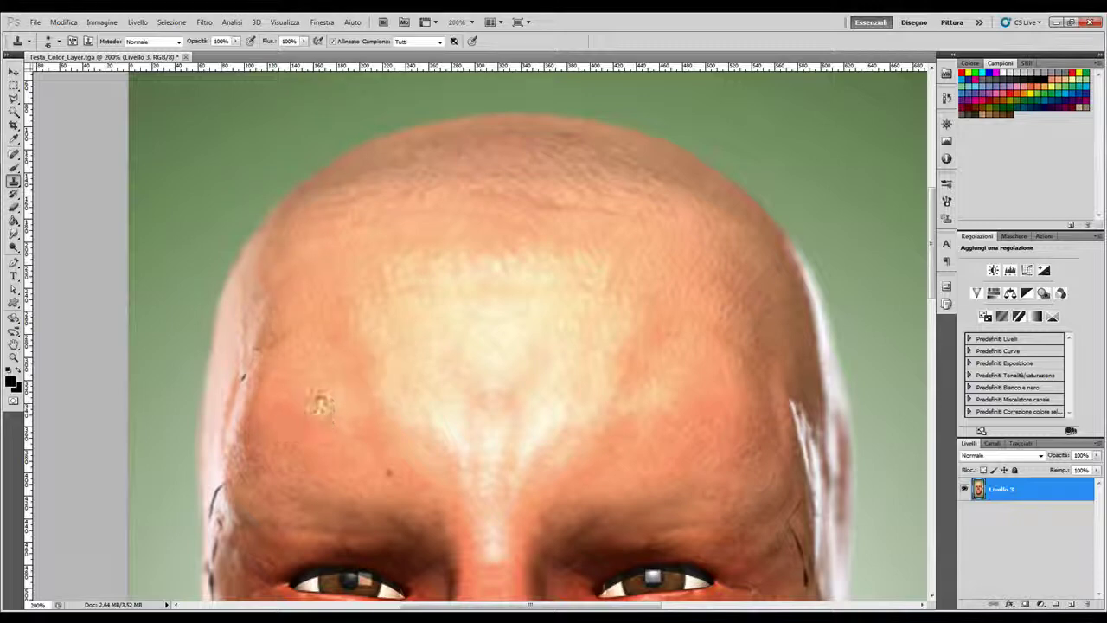
# Pan across the face, clone out one more forehead mark, and zoom out to the whole face
pyautogui.moveTo(316, 400); pyautogui.dragTo(384, 213)
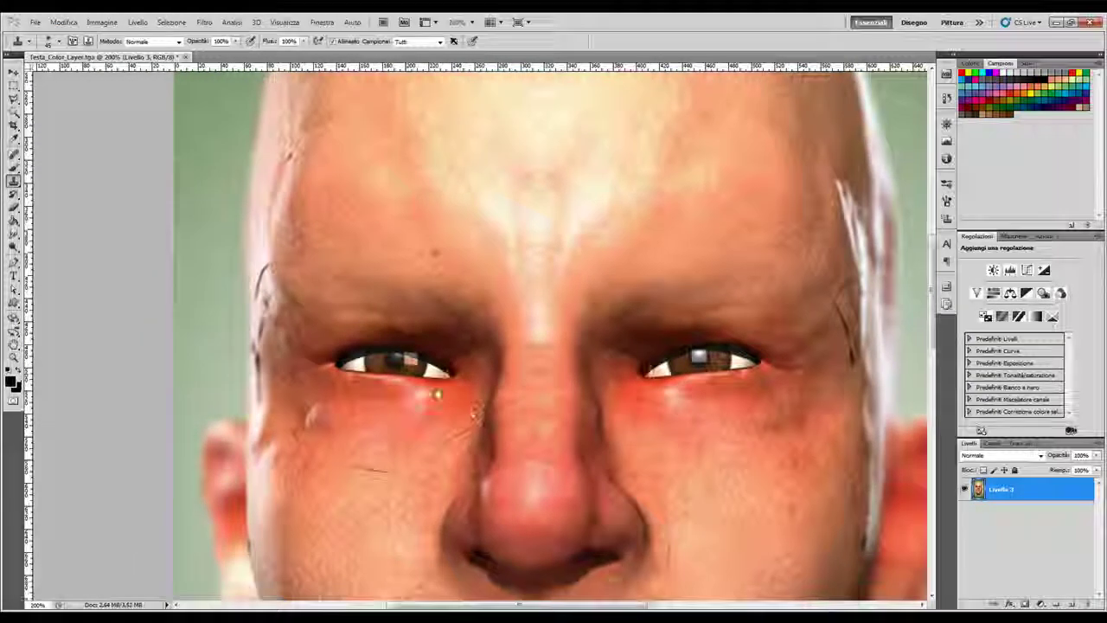
pyautogui.moveTo(439, 388); pyautogui.dragTo(340, 366)
pyautogui.moveTo(612, 328); pyautogui.dragTo(588, 225)
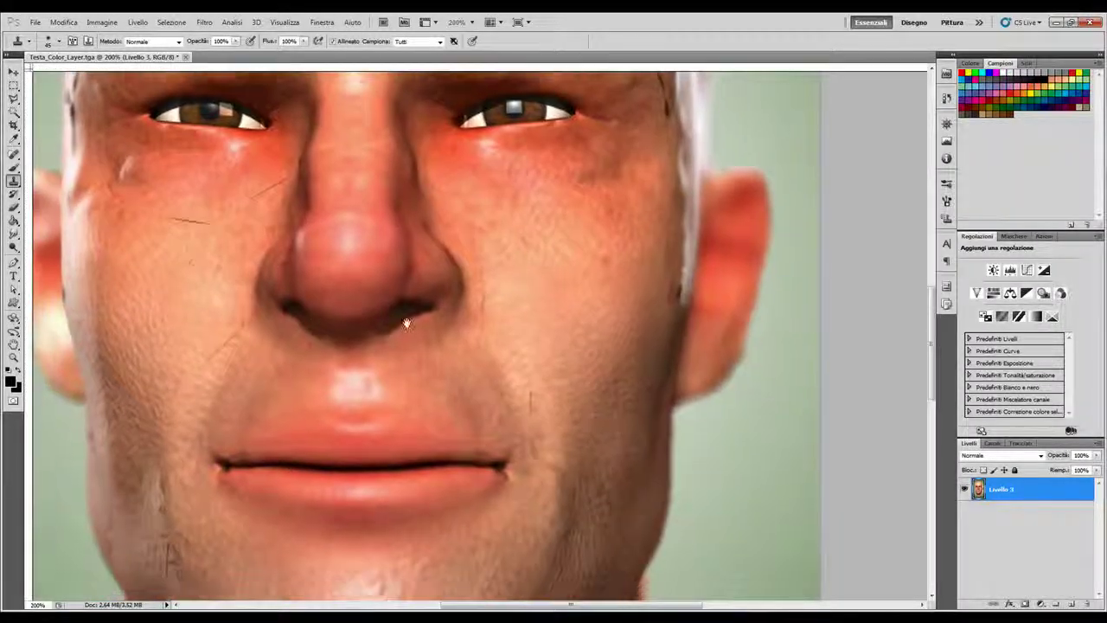
pyautogui.moveTo(408, 316)
pyautogui.mouseDown()
pyautogui.moveTo(579, 415)
pyautogui.moveTo(588, 470)
pyautogui.mouseUp()
pyautogui.moveTo(563, 321); pyautogui.dragTo(563, 408)
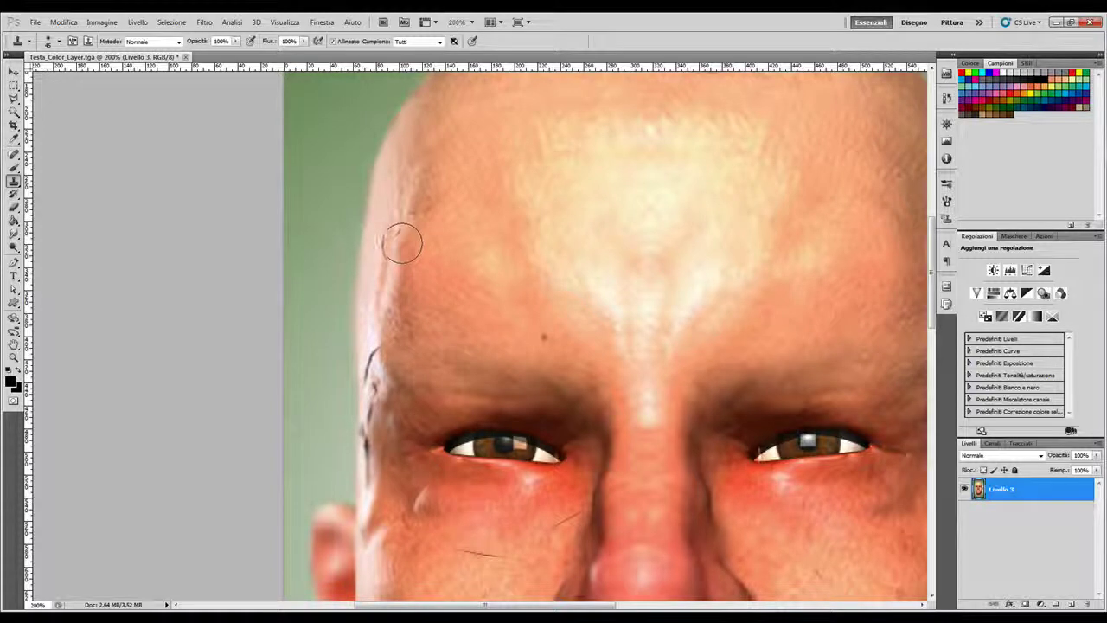
pyautogui.moveTo(403, 240); pyautogui.dragTo(438, 240)
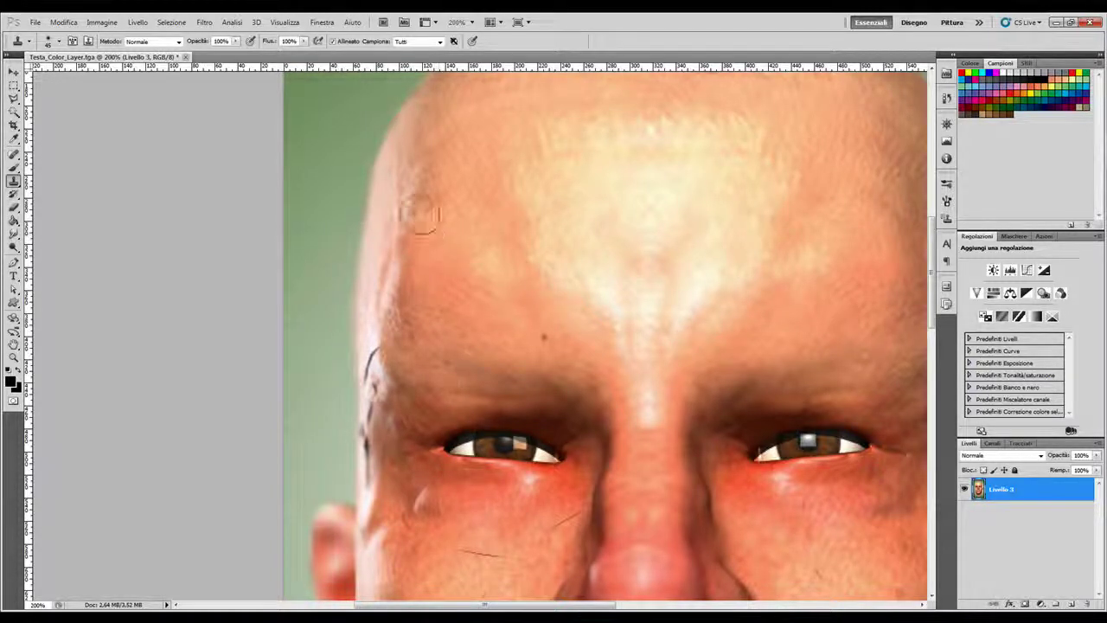
pyautogui.hotkey('ctrl', '-')
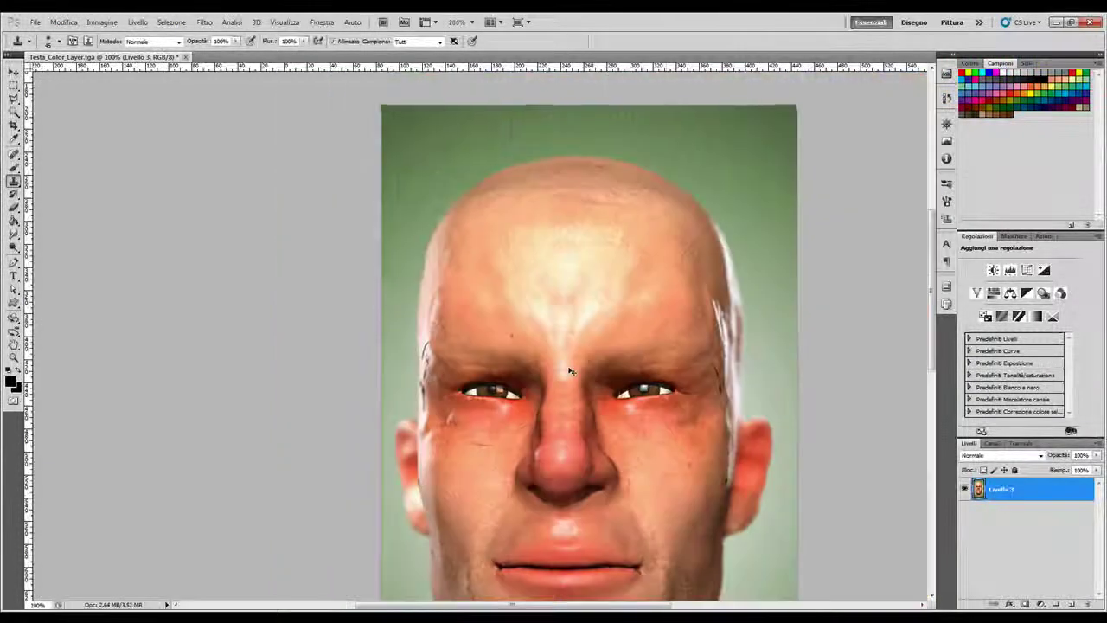
pyautogui.hotkey('ctrl', '-')
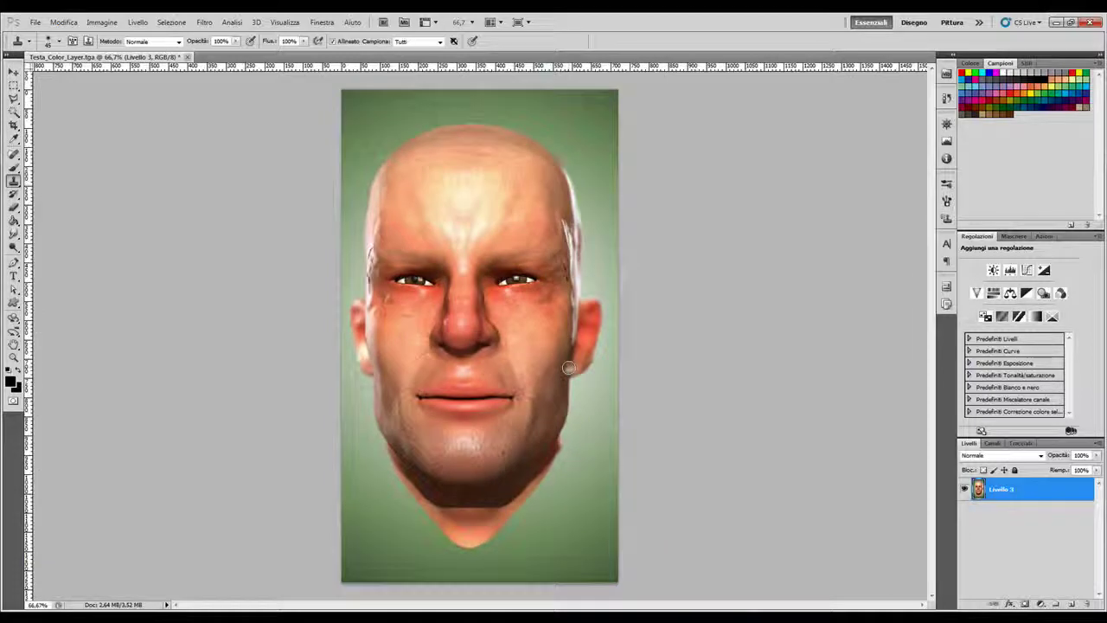